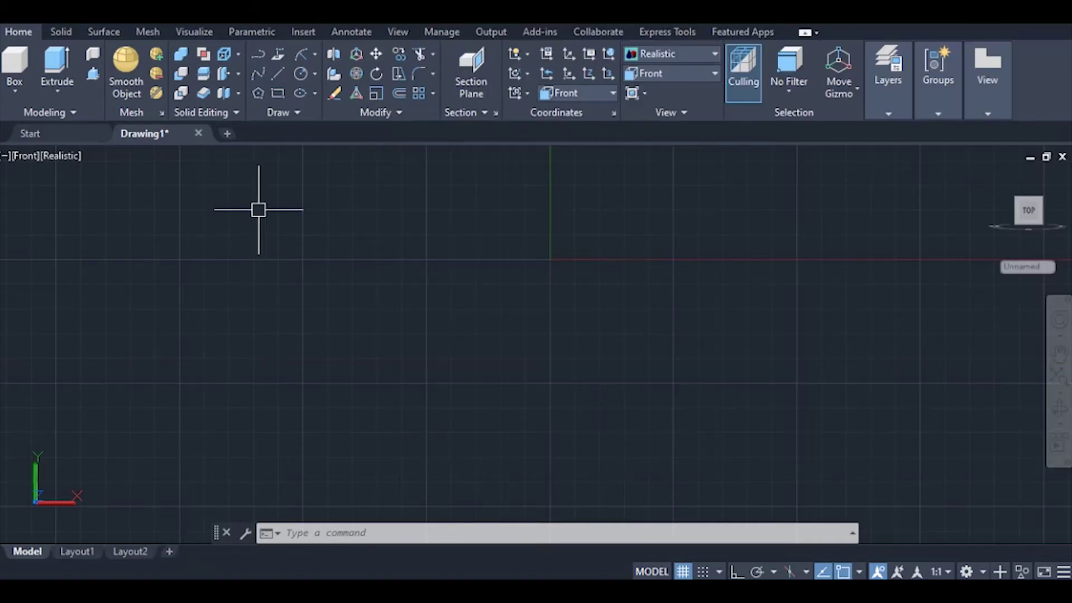
Draw a 360 by 360 rectangle from a corner picked in the Front view.
left_click(275, 92)
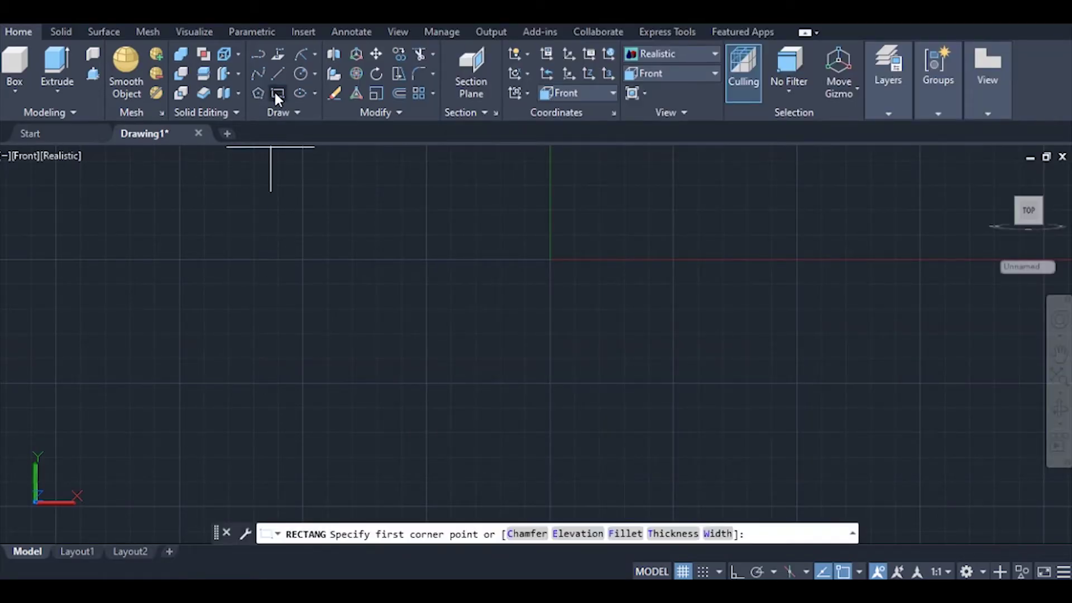
left_click(408, 258)
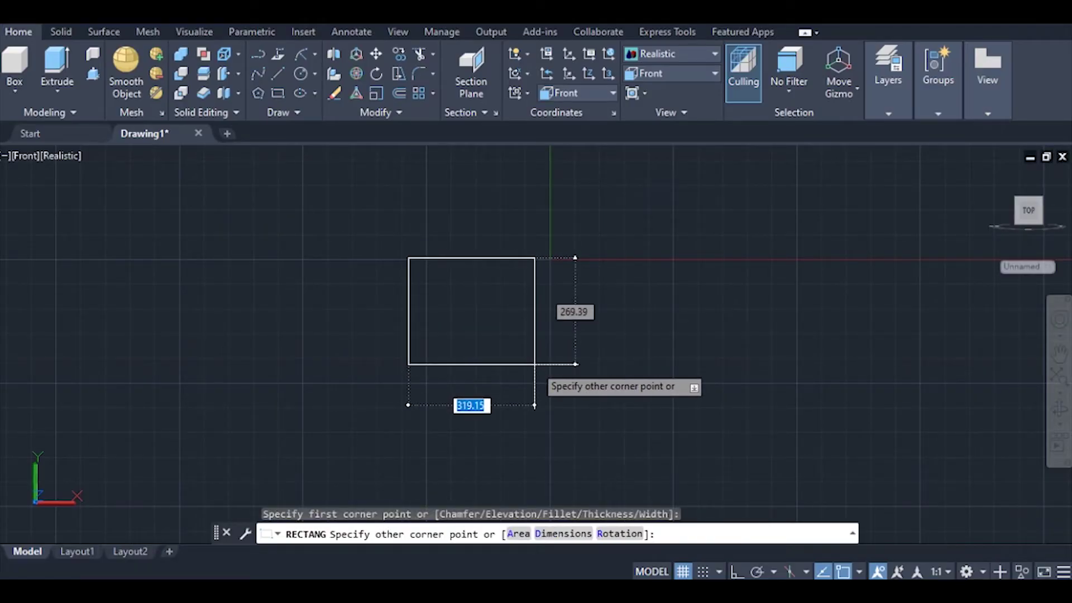
type("360")
key("Tab")
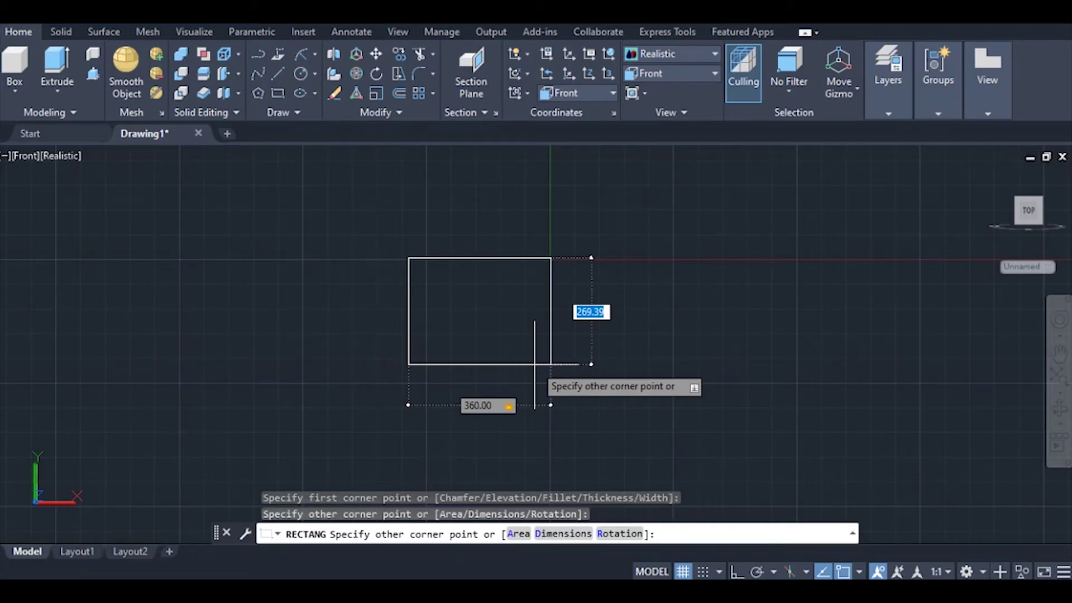
type("360")
key("Return")
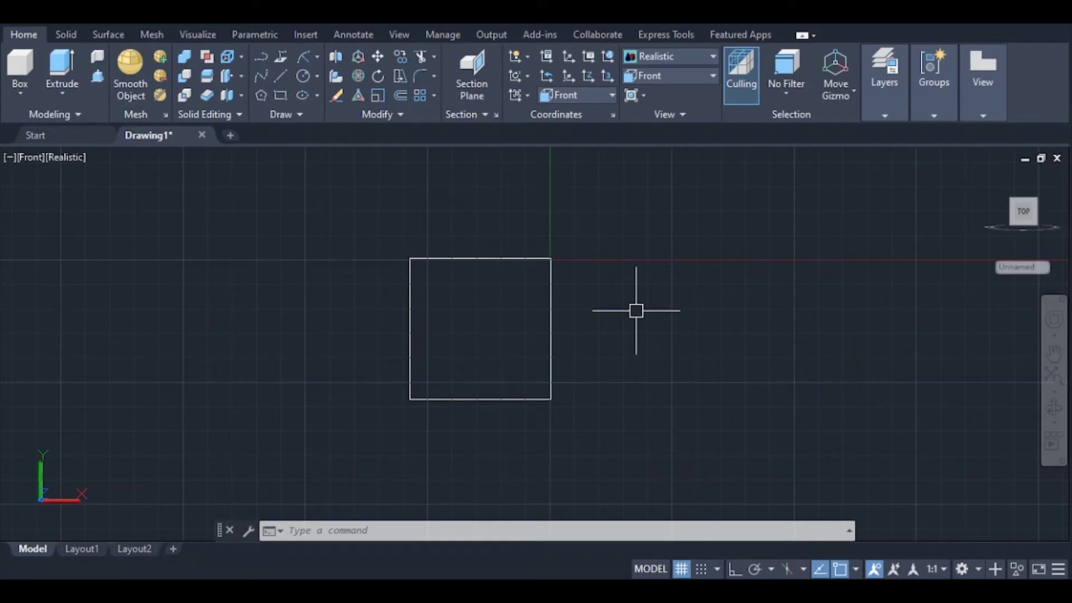
type("off")
Offset the 360 square 50 units inward to create an inner square.
key("Return")
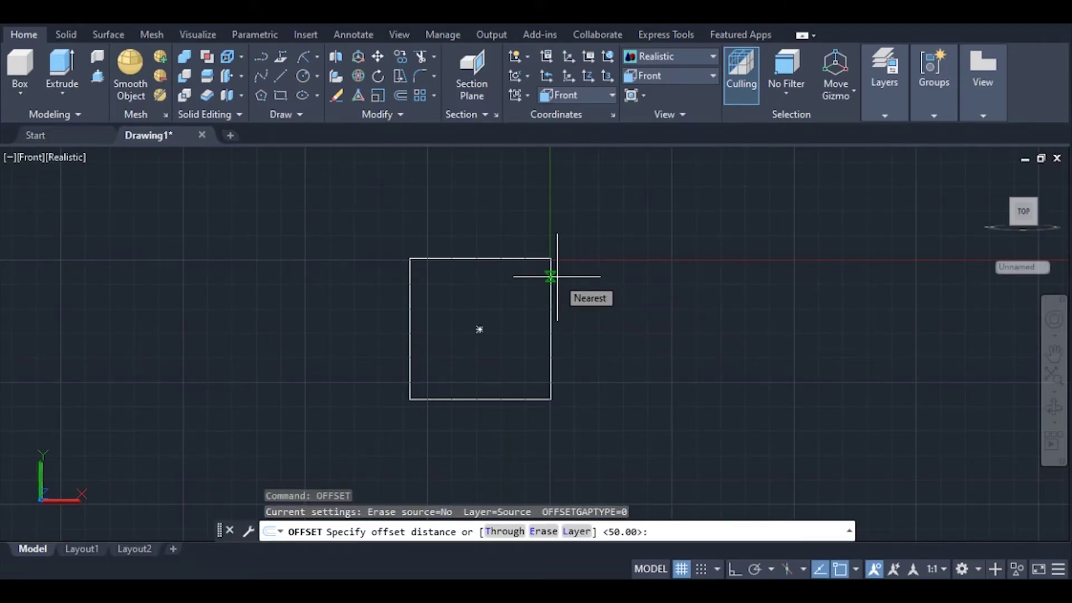
type("50")
key("Return")
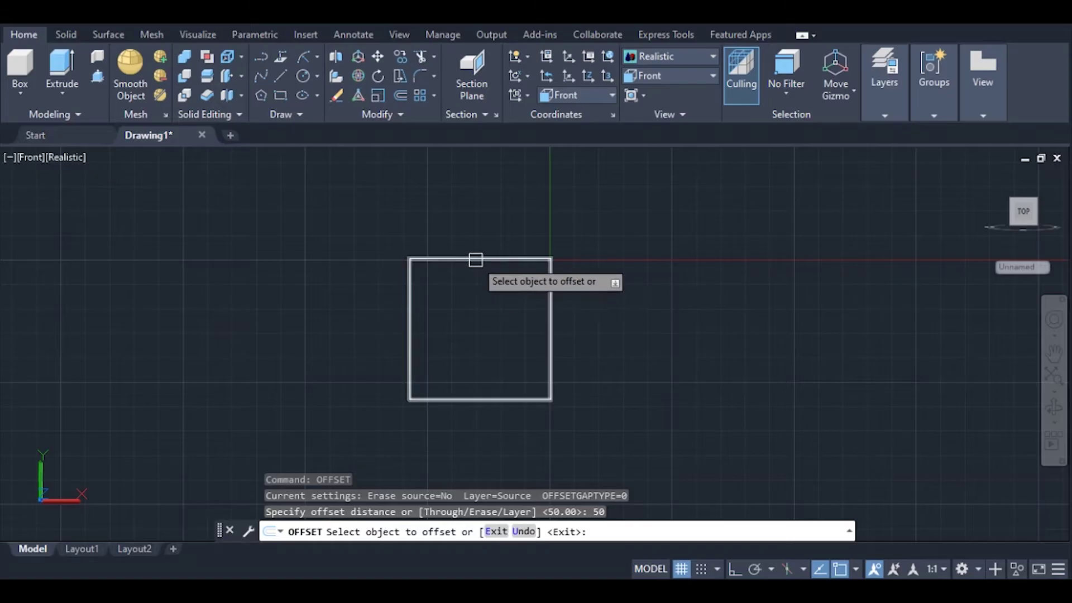
left_click(474, 260)
left_click(467, 282)
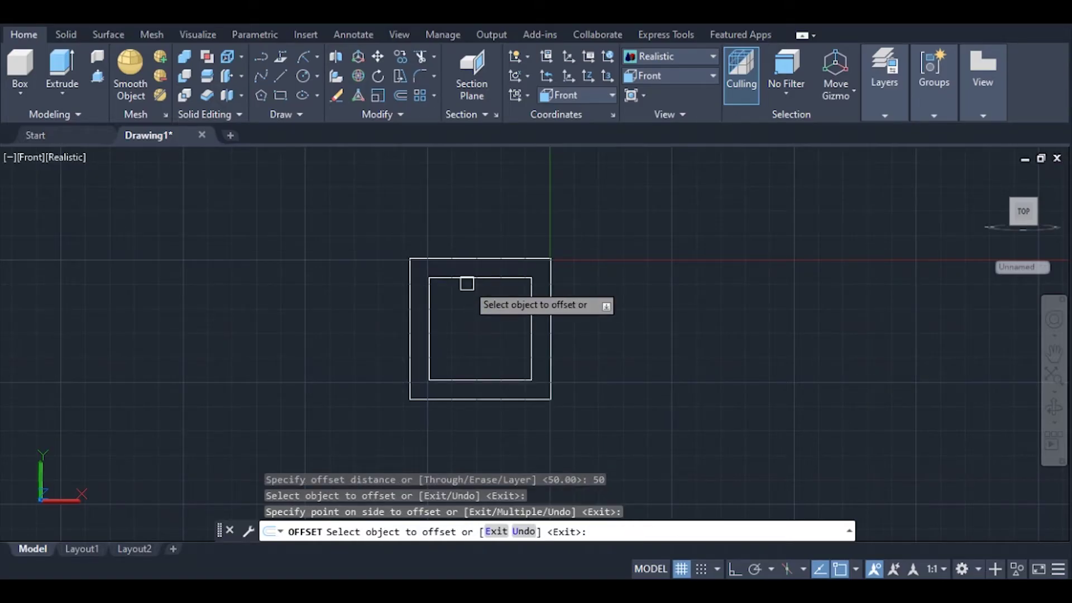
key("Escape")
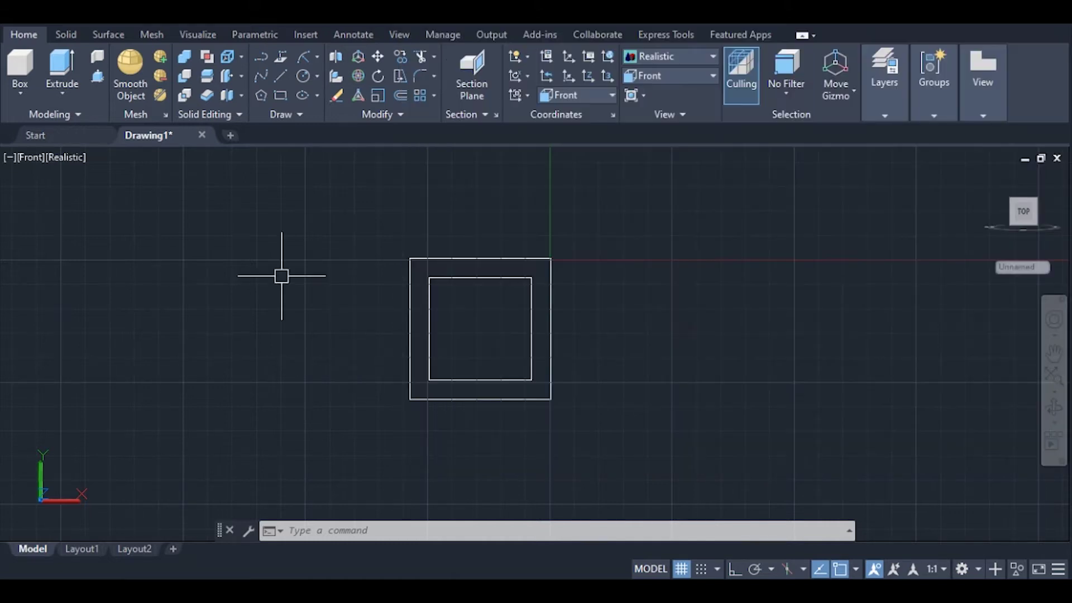
type("c")
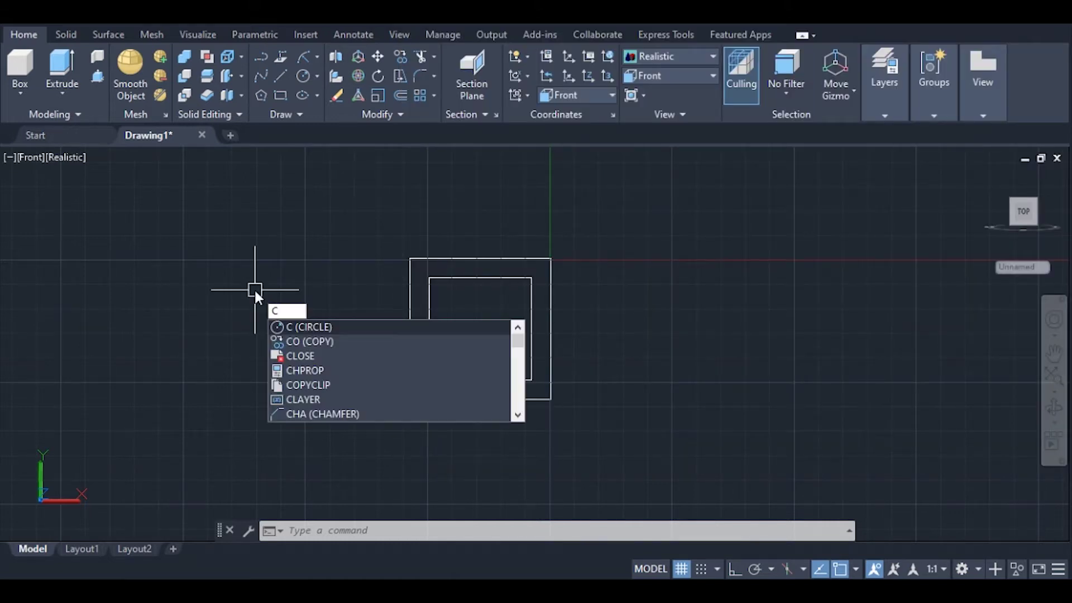
Draw a radius-30 bolt-hole circle centred on the inner square's top-left corner.
key("Return")
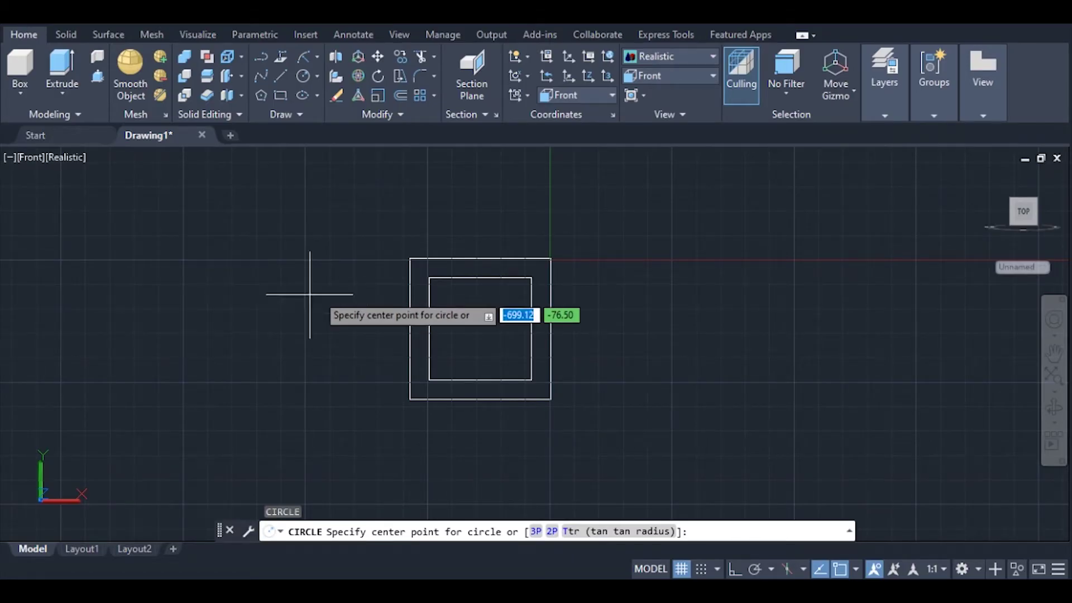
left_click(428, 277)
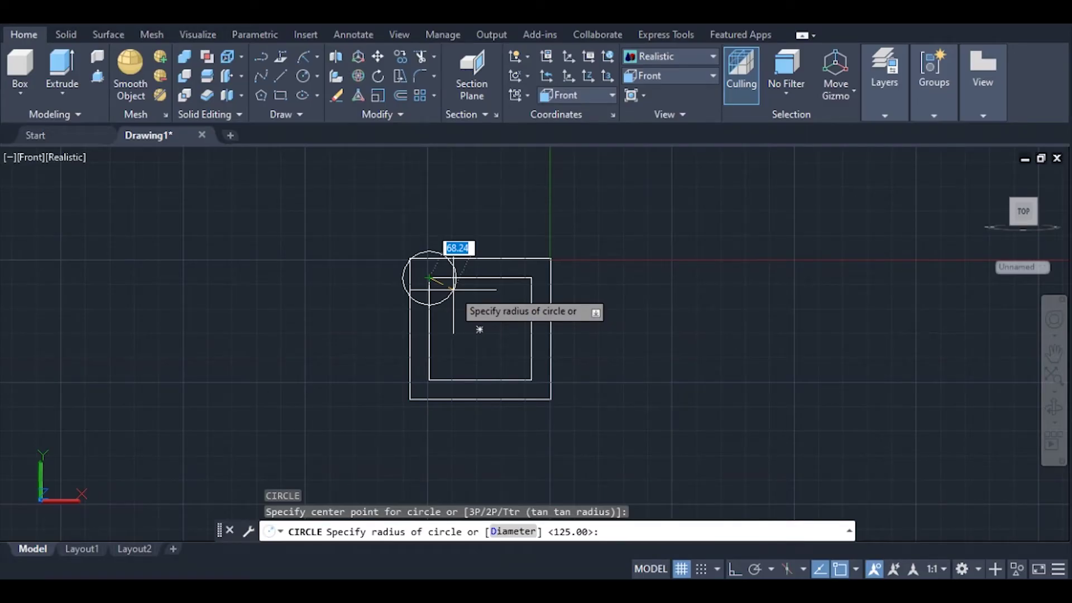
type("30")
key("Return")
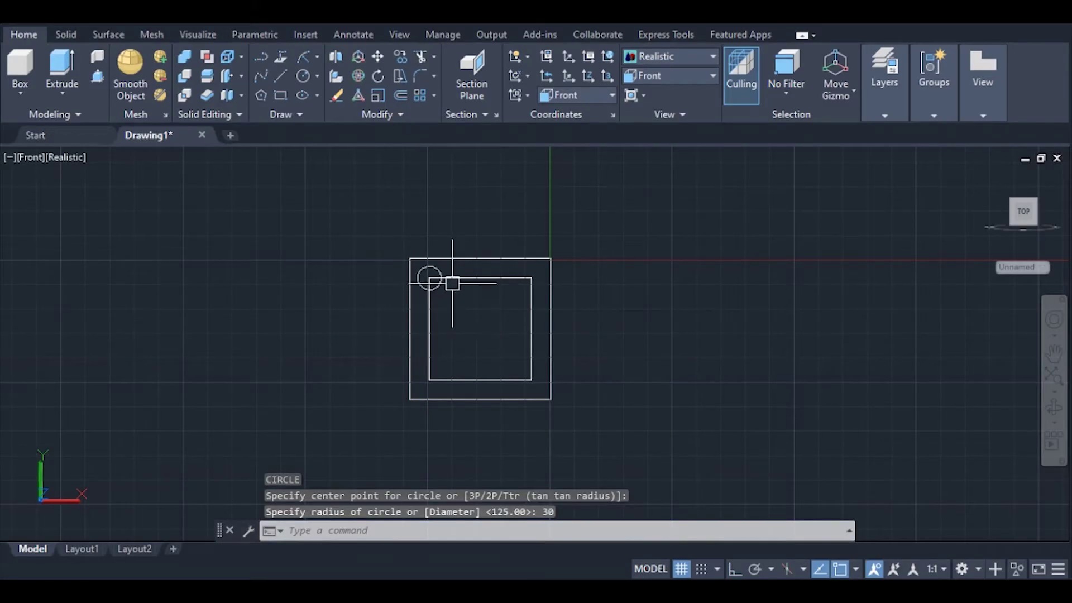
scroll(446, 282, "up", 3)
left_click(412, 246)
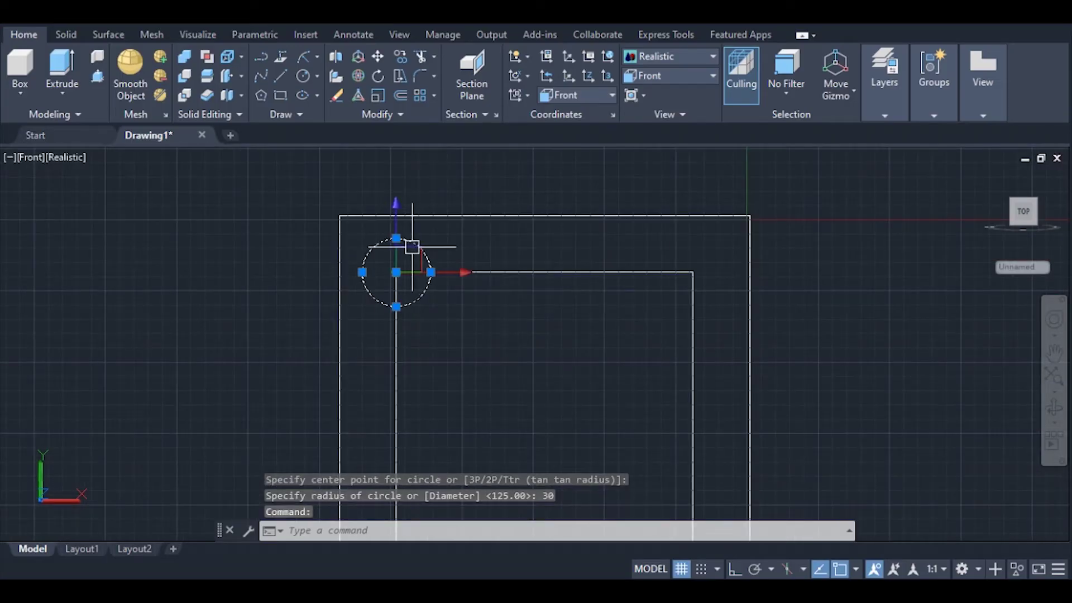
type("co")
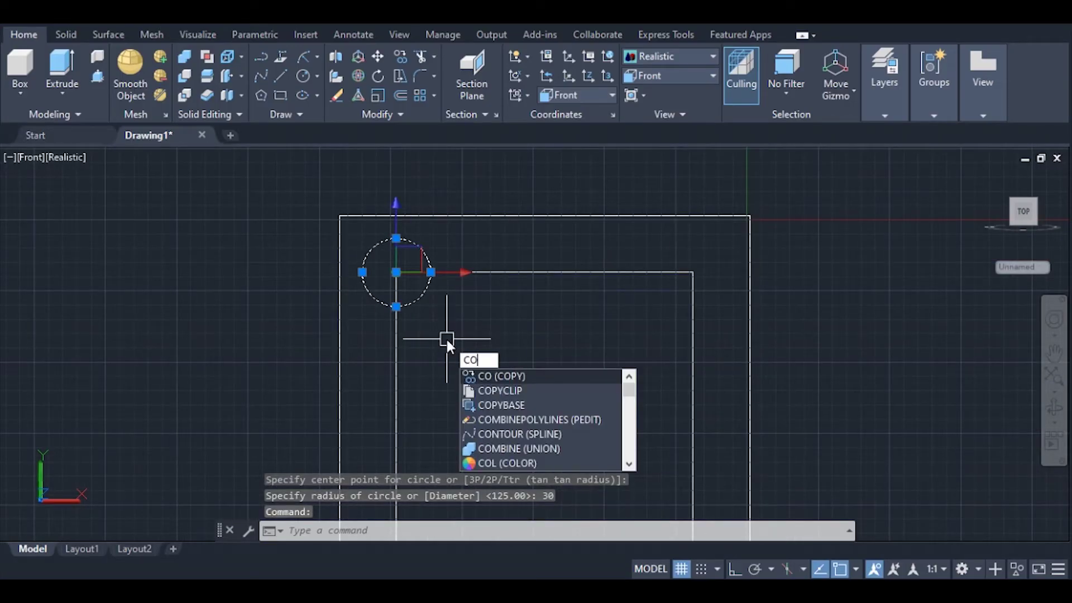
Copy the radius-30 circle to the top-right, bottom-right and bottom-left inner corners.
key("Return")
scroll(453, 310, "down", 2)
scroll(456, 322, "down", 1)
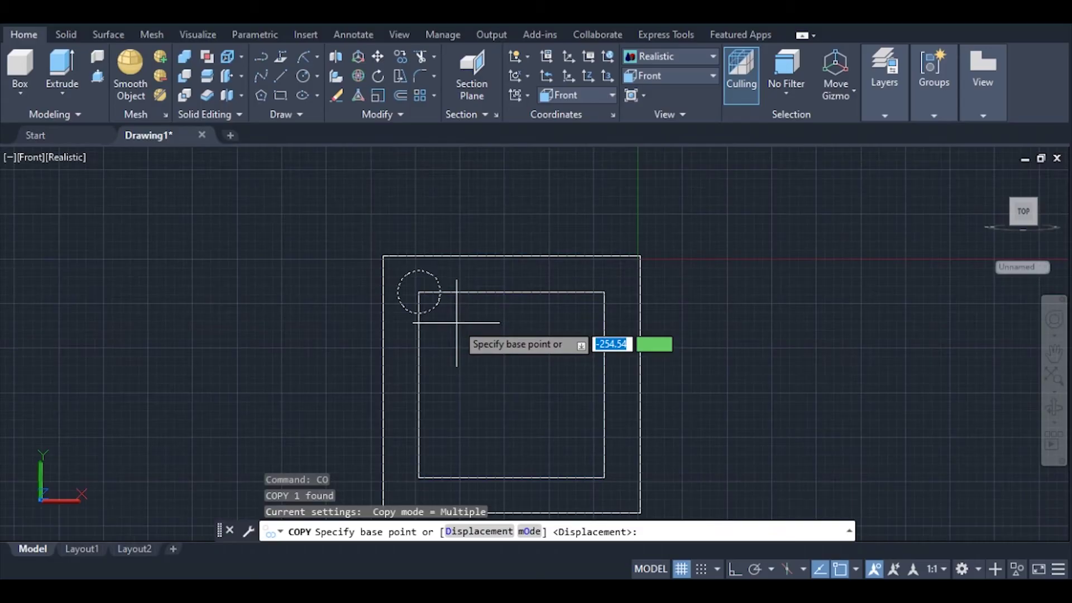
left_click(420, 292)
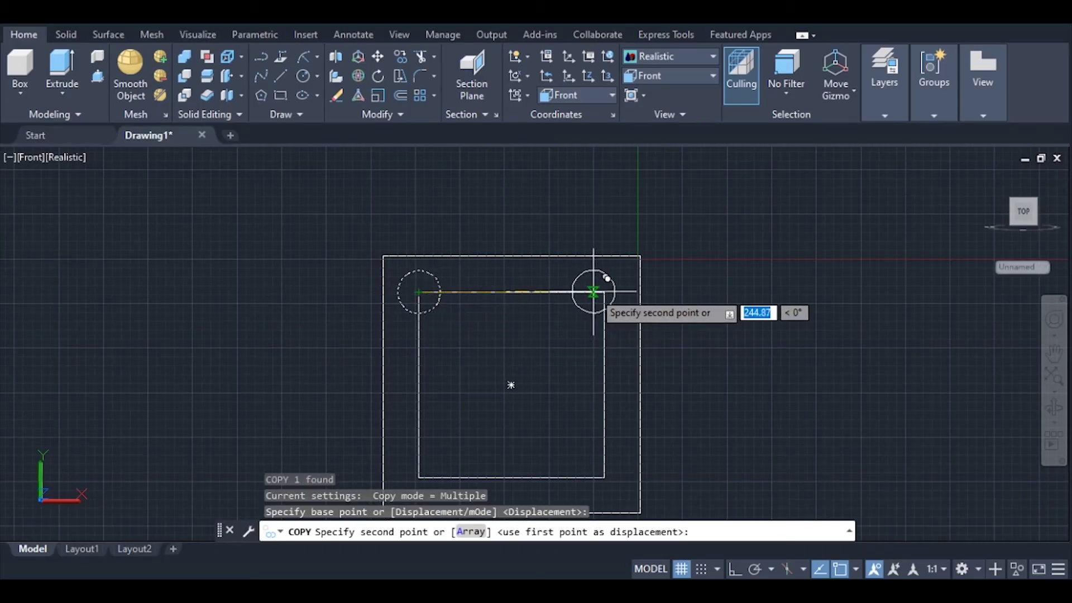
left_click(603, 292)
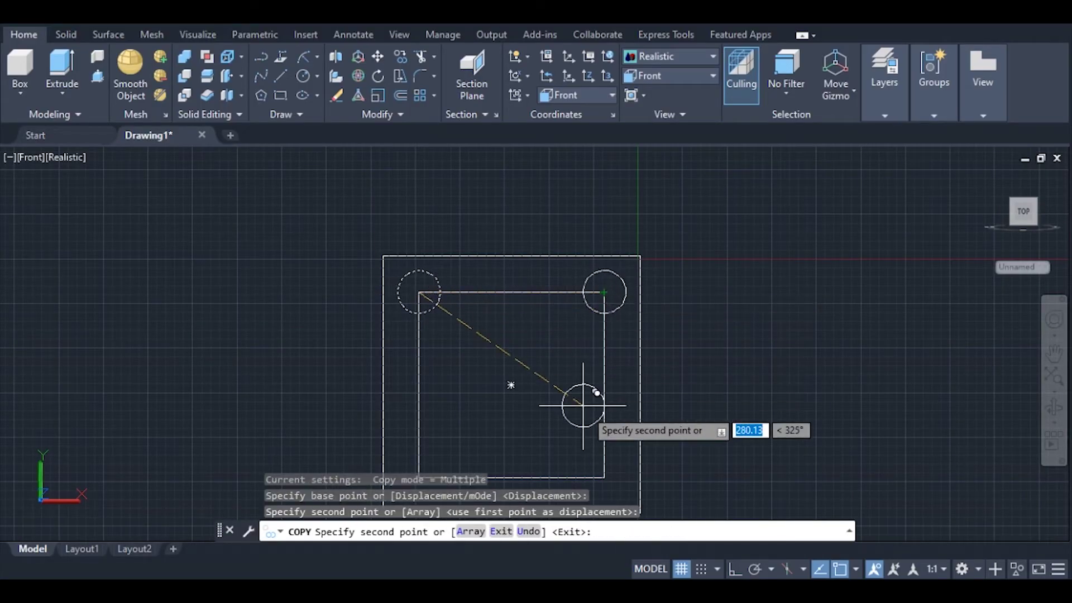
left_click(604, 478)
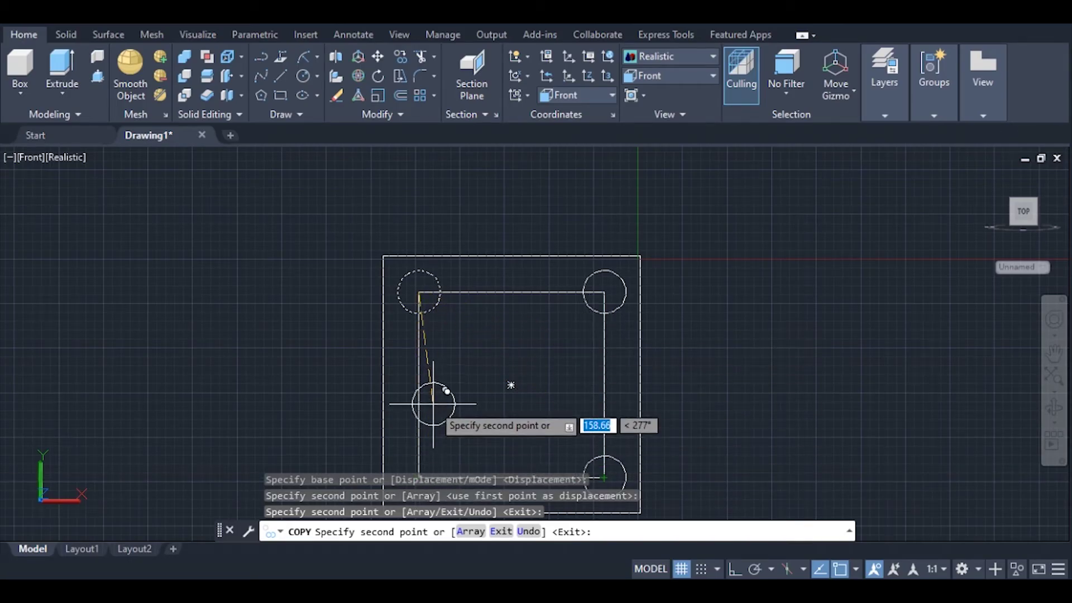
scroll(433, 413, "down", 4)
scroll(406, 448, "up", 5)
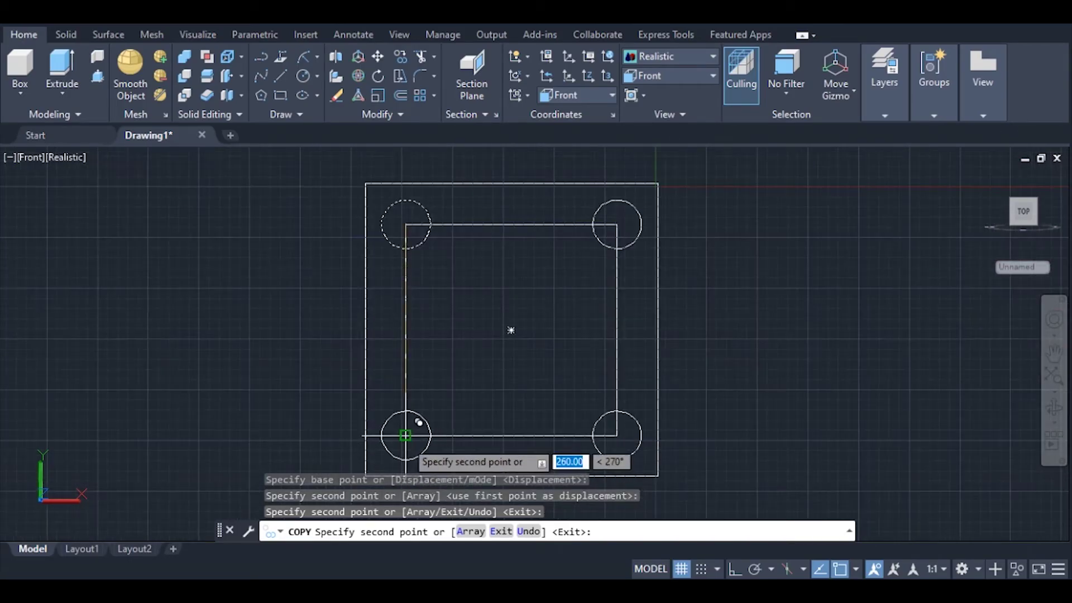
left_click(405, 435)
key("Escape")
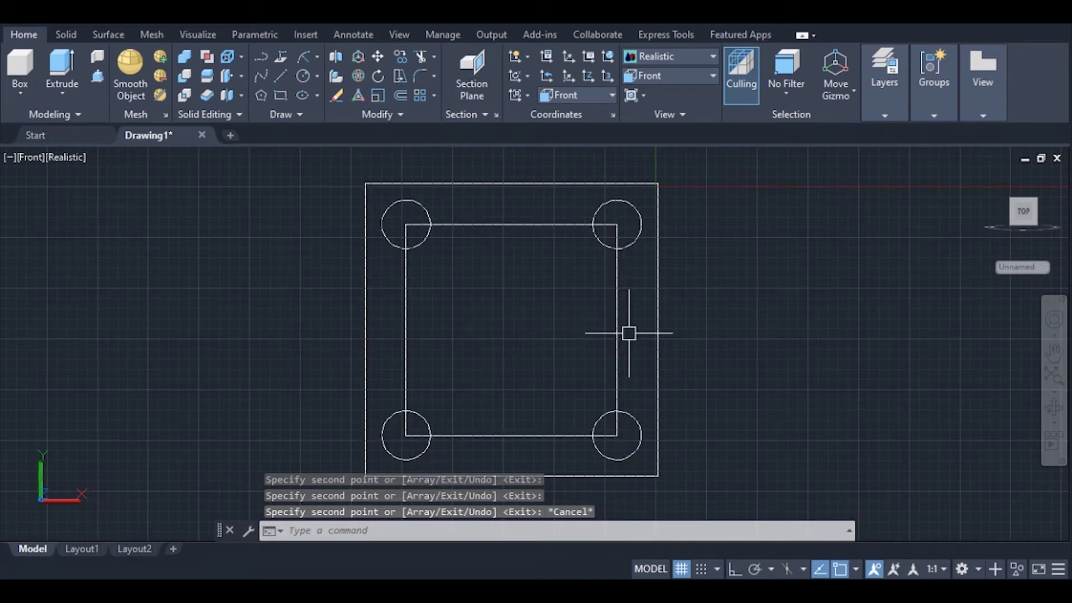
left_click_drag(627, 331, 580, 363)
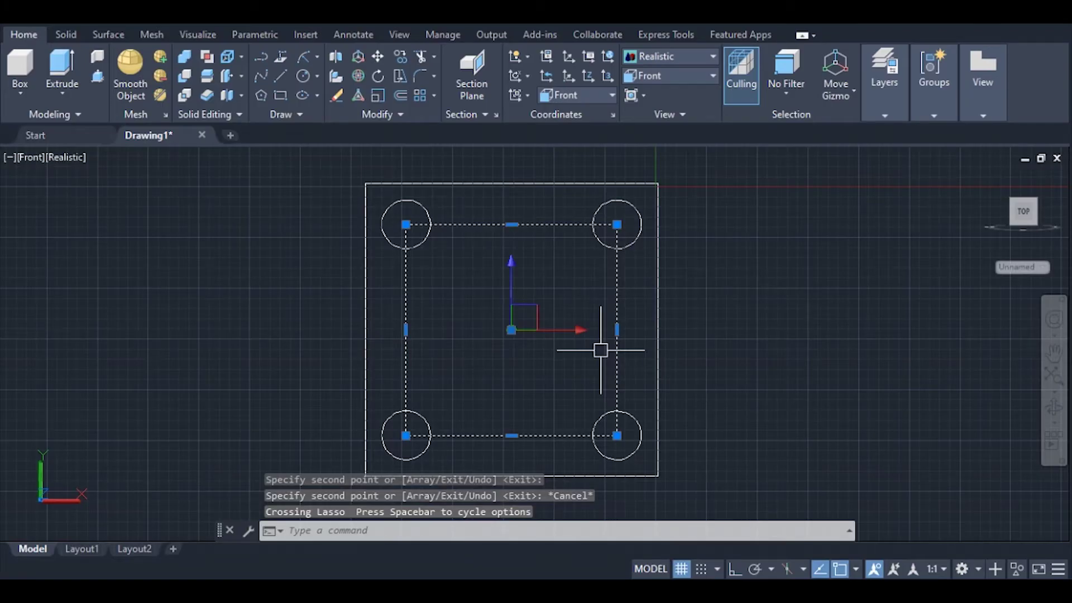
Delete the inner helper square.
key("Delete")
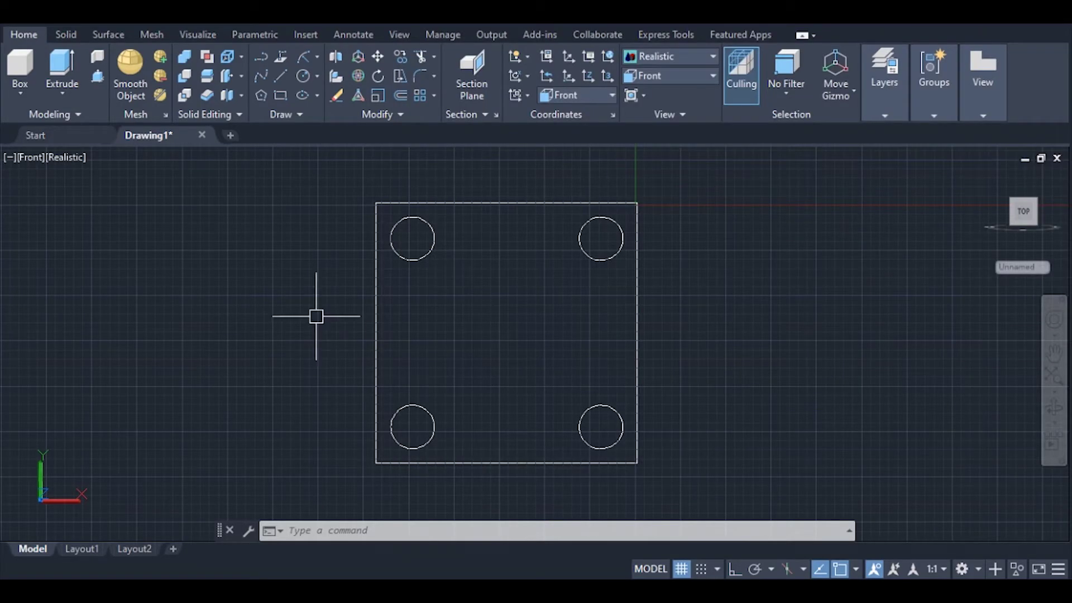
type("c")
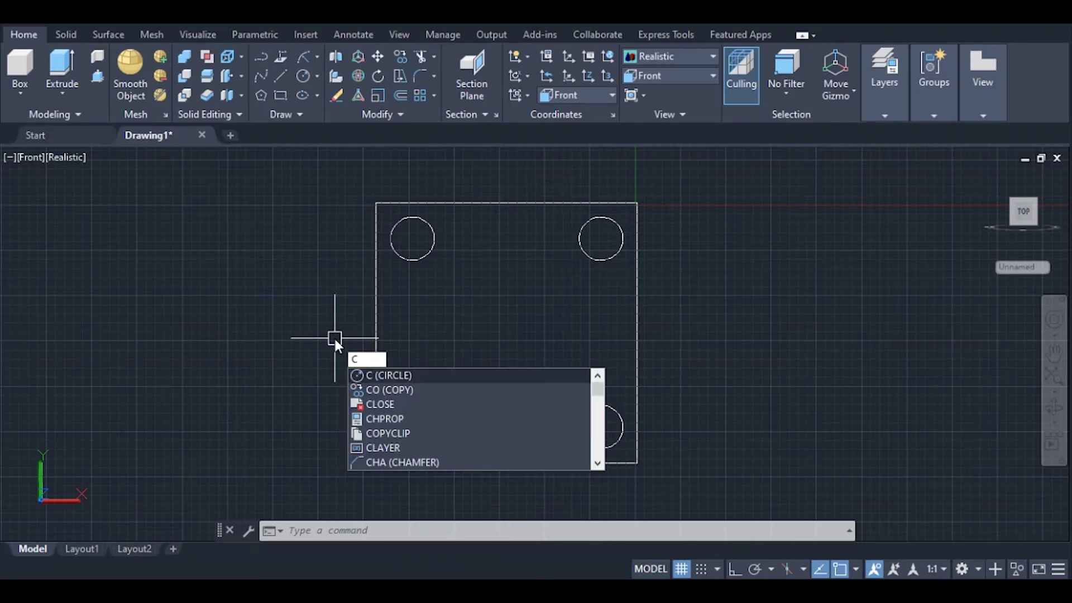
Draw a 210-diameter bore circle at the centre of the 360 square.
key("Return")
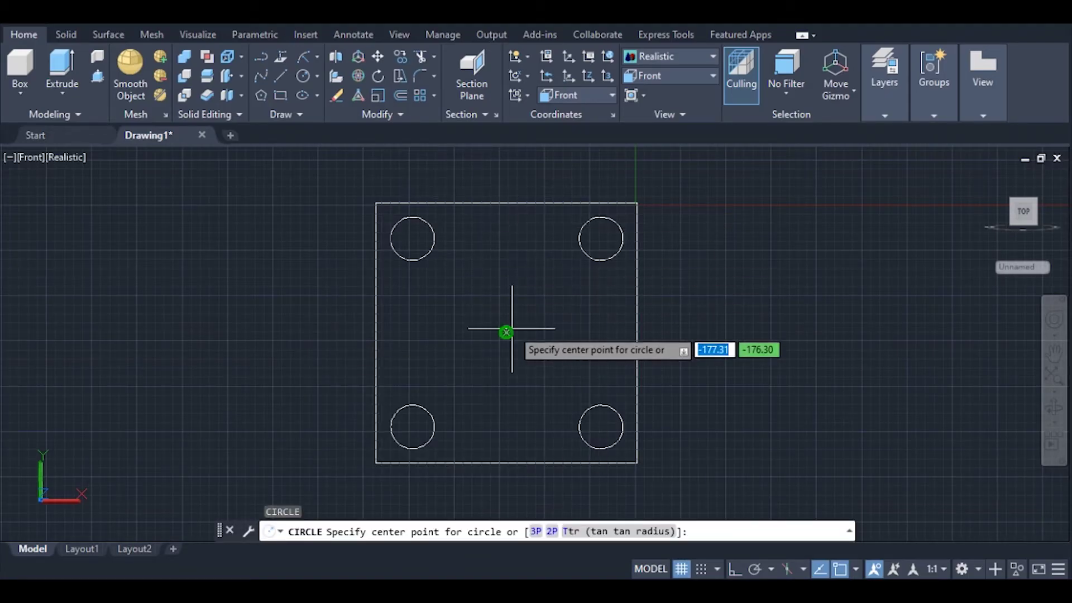
left_click(506, 332)
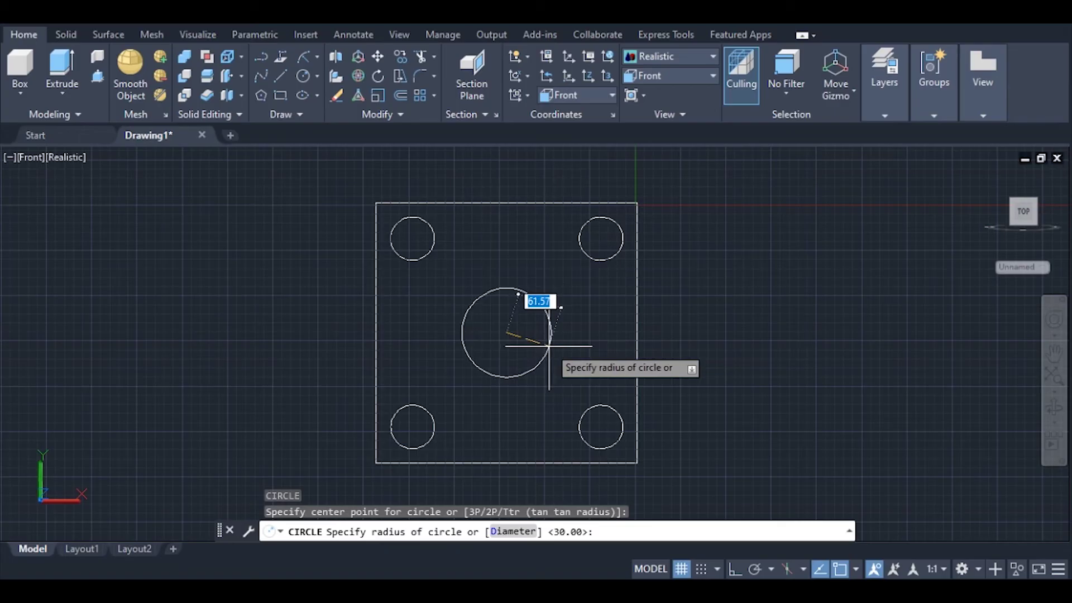
type("d")
key("Return")
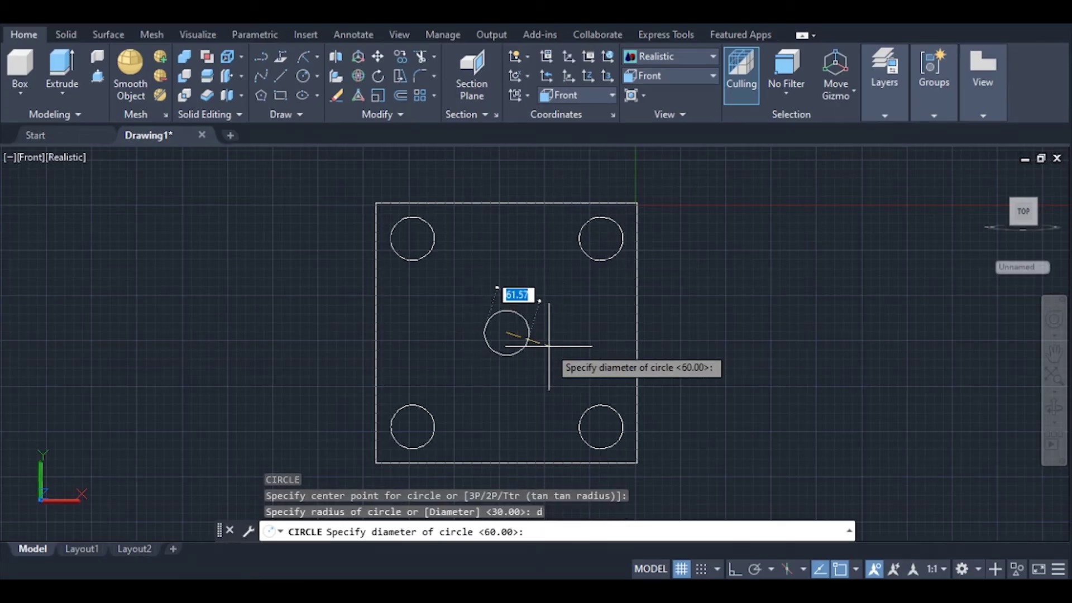
type("210")
key("Return")
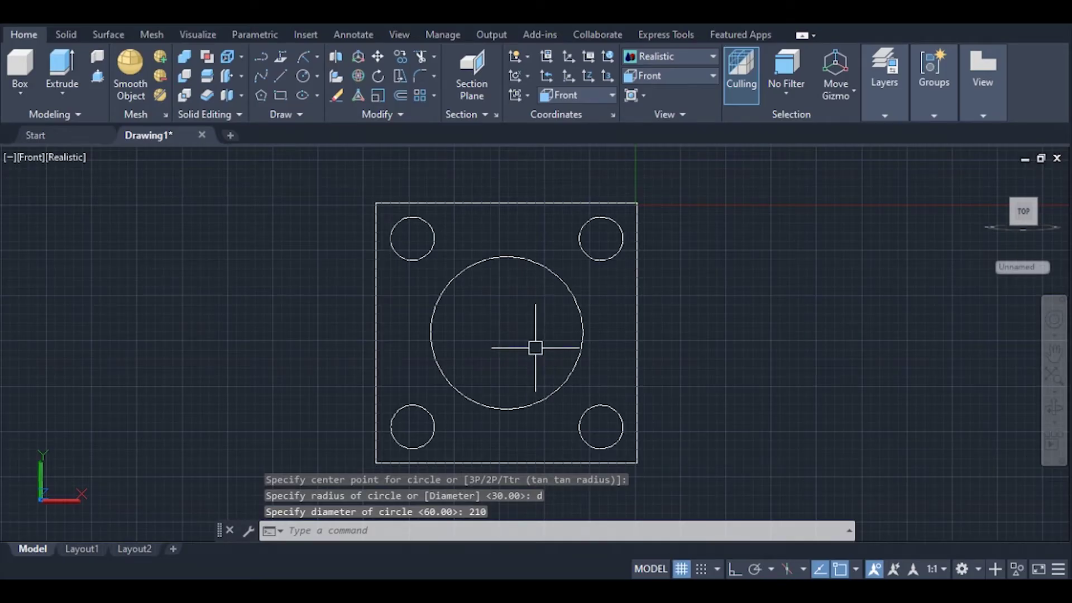
left_click(690, 76)
Press-pull the flange area 50 units in SE Isometric view.
left_click(661, 206)
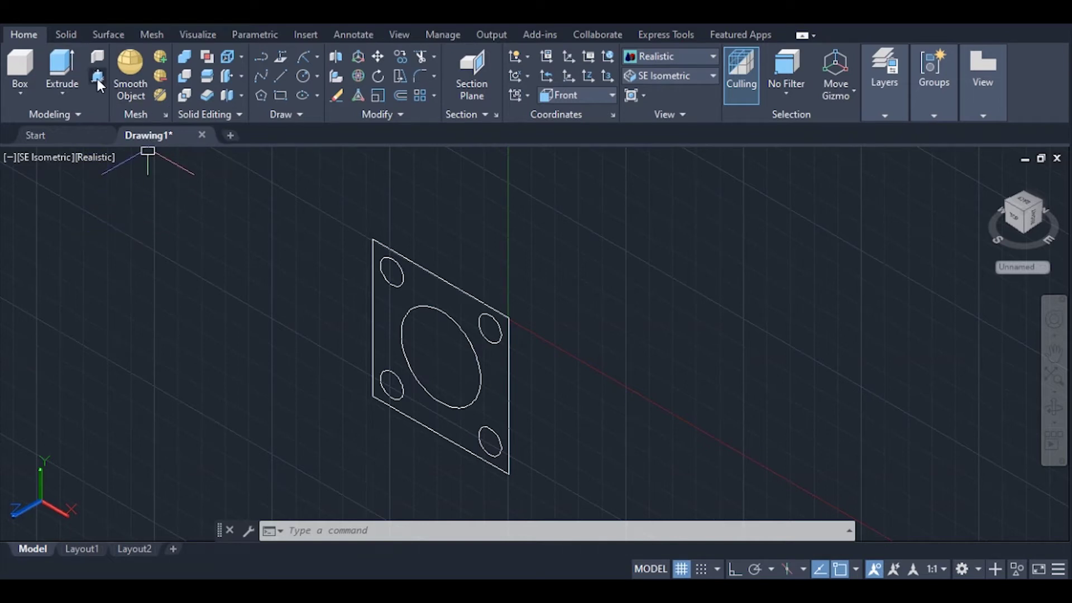
left_click(98, 79)
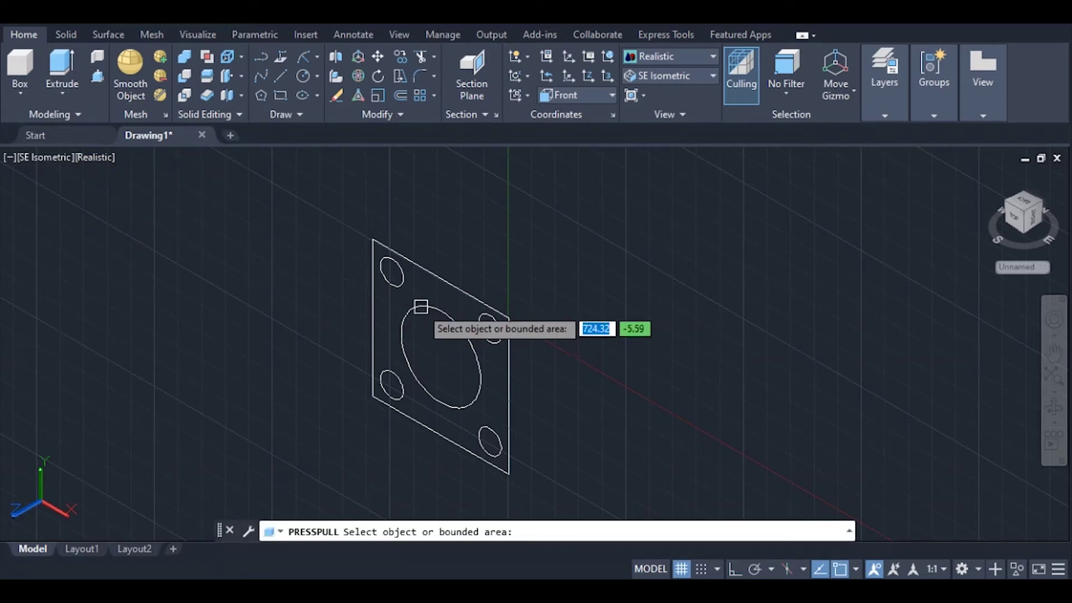
left_click(429, 285)
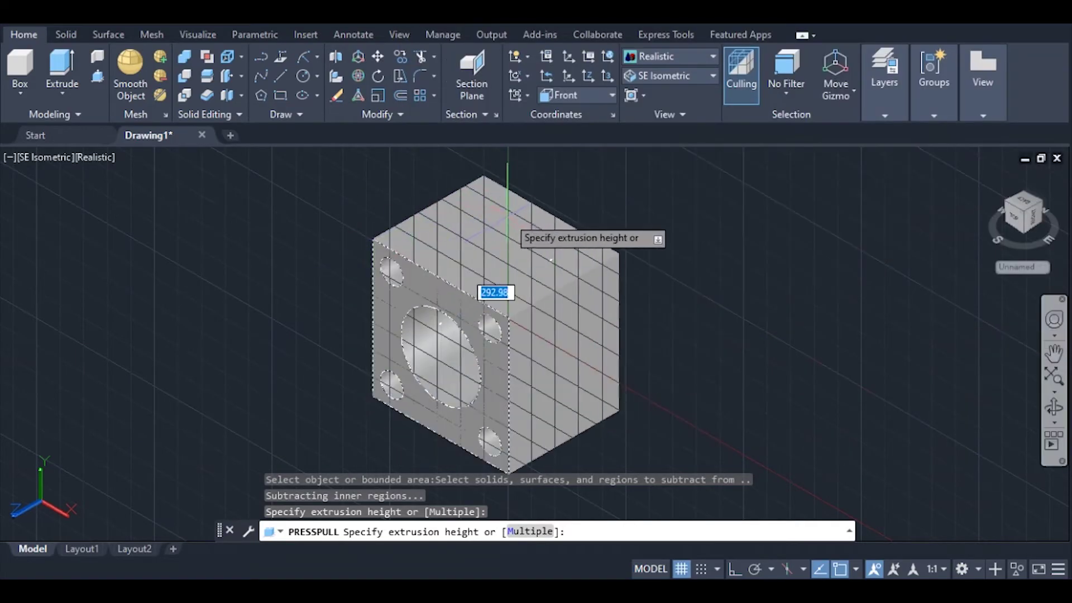
type("50")
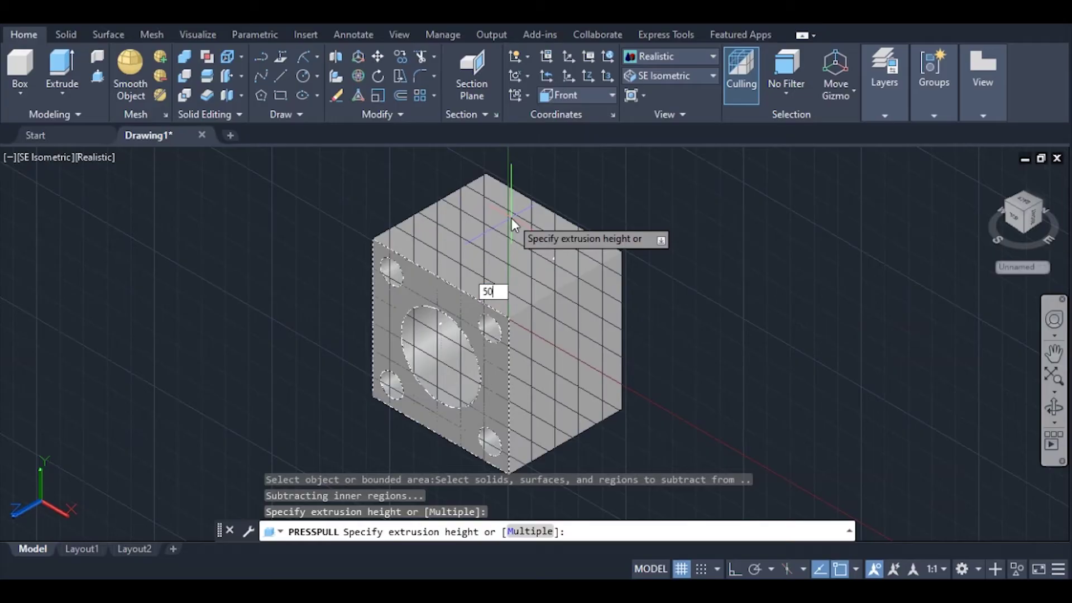
key("Return")
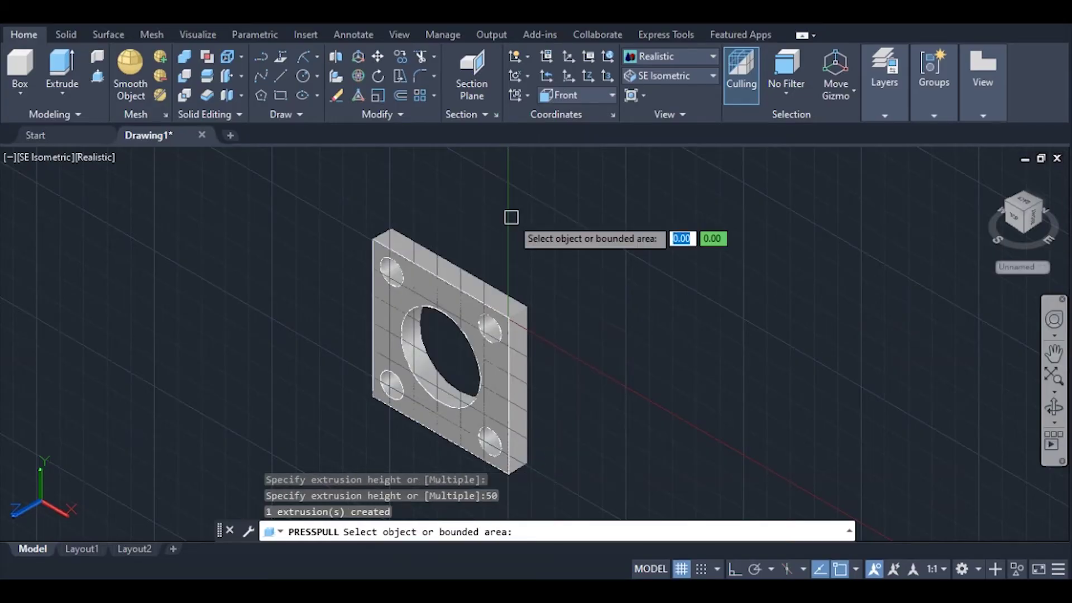
key("Return")
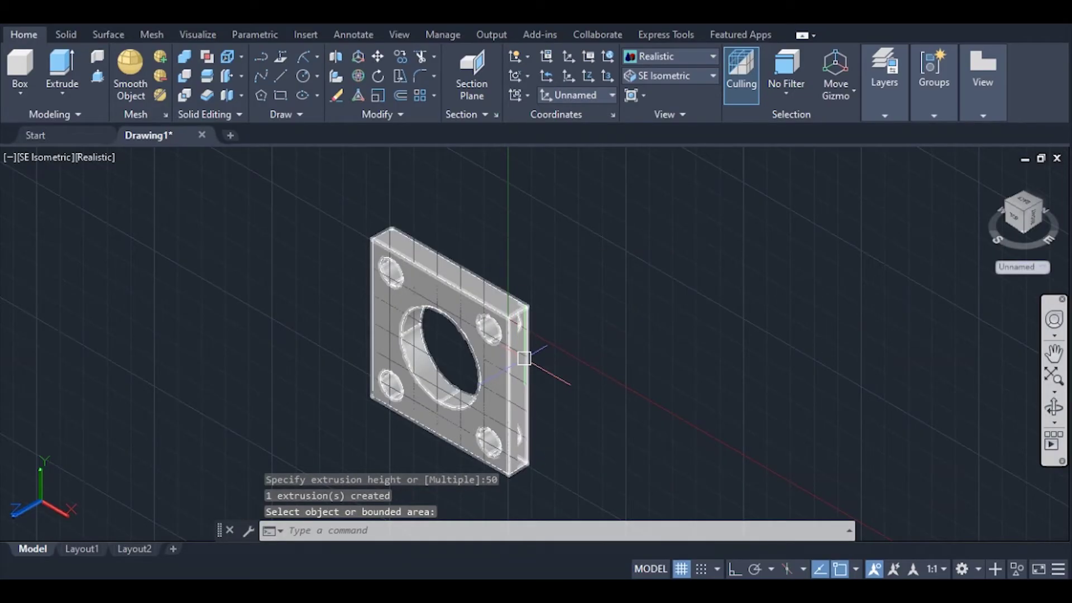
key("Escape")
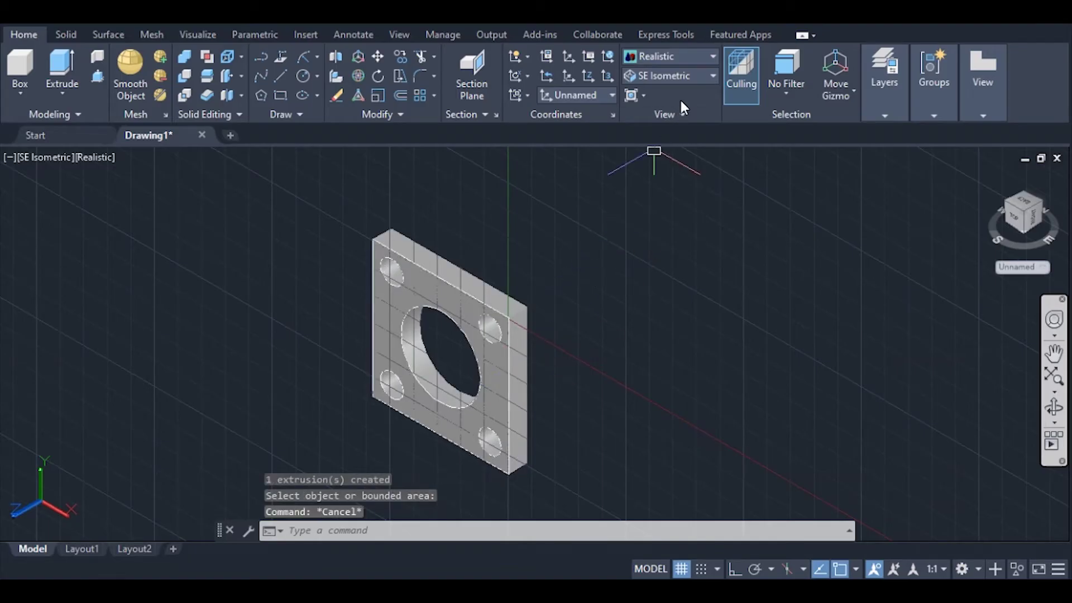
Copy the whole flange plate to a new spot to the right and higher up.
left_click(683, 77)
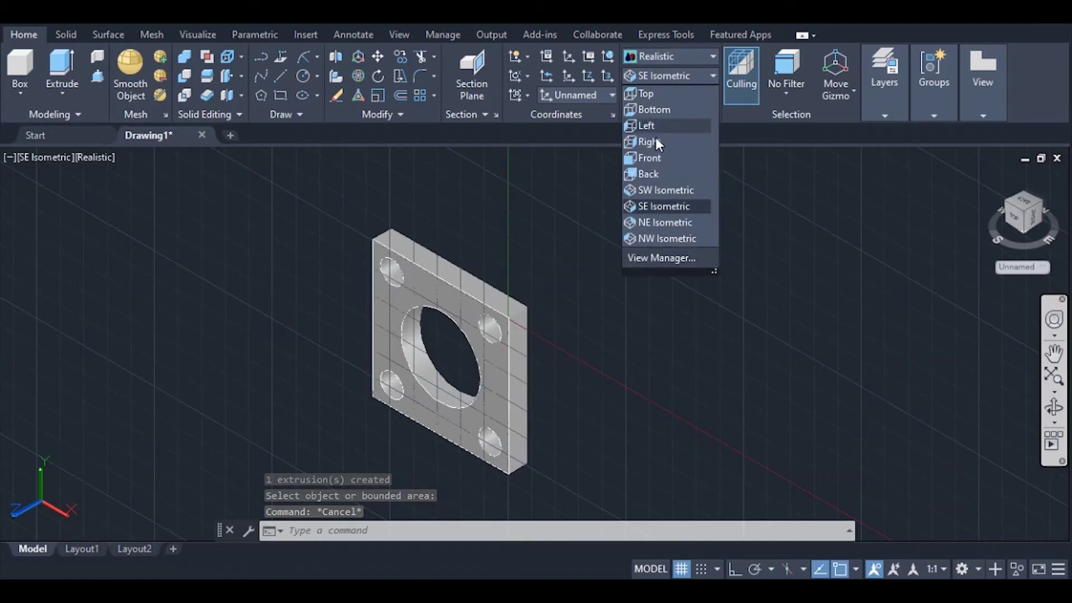
key("Escape")
left_click_drag(426, 292, 304, 372)
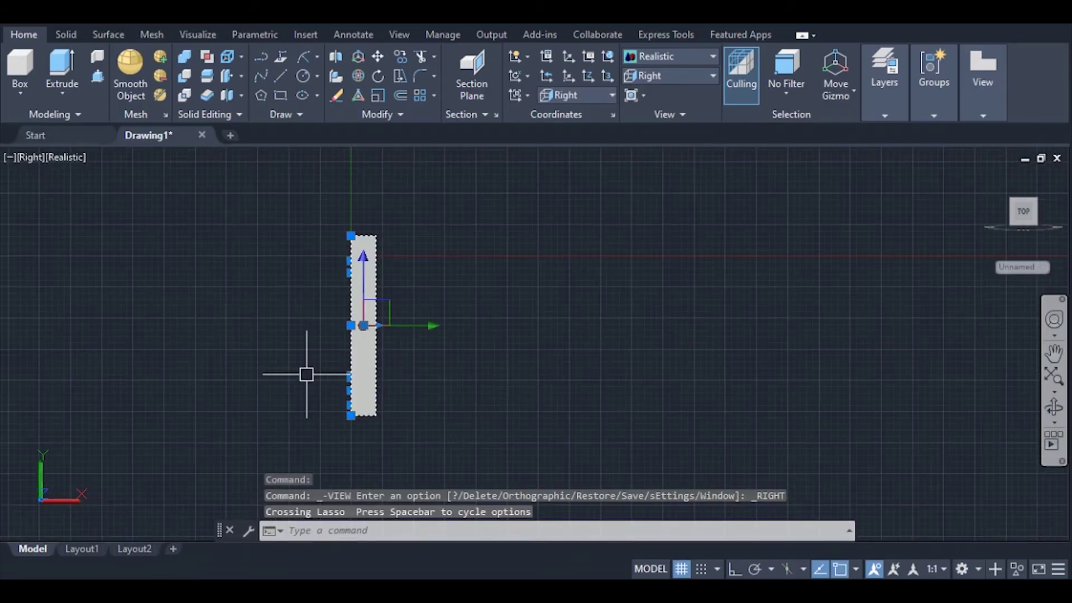
type("CO")
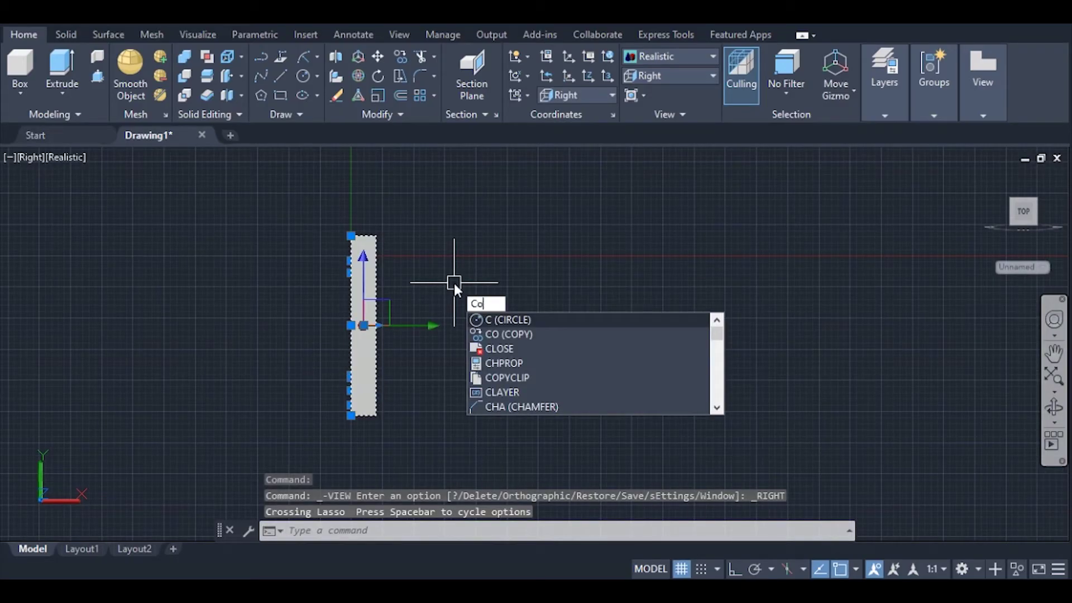
key("Return")
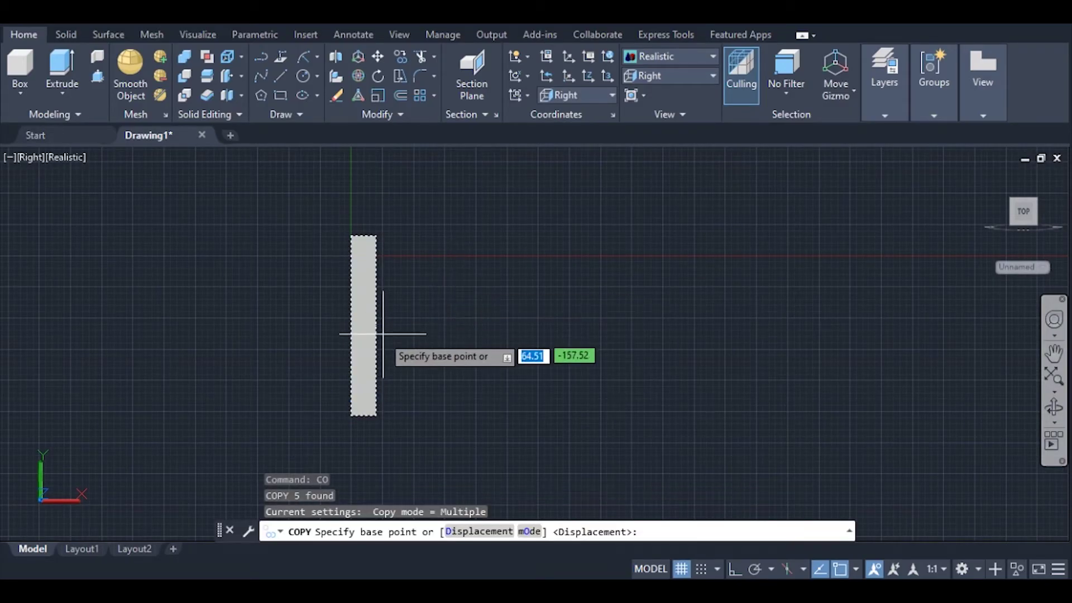
left_click(375, 324)
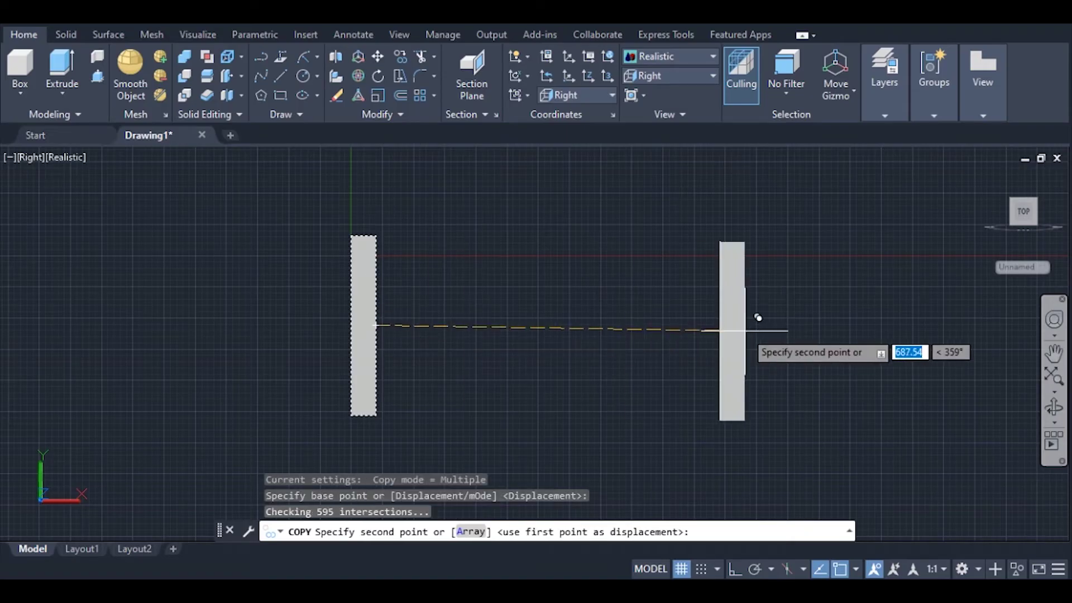
left_click(795, 253)
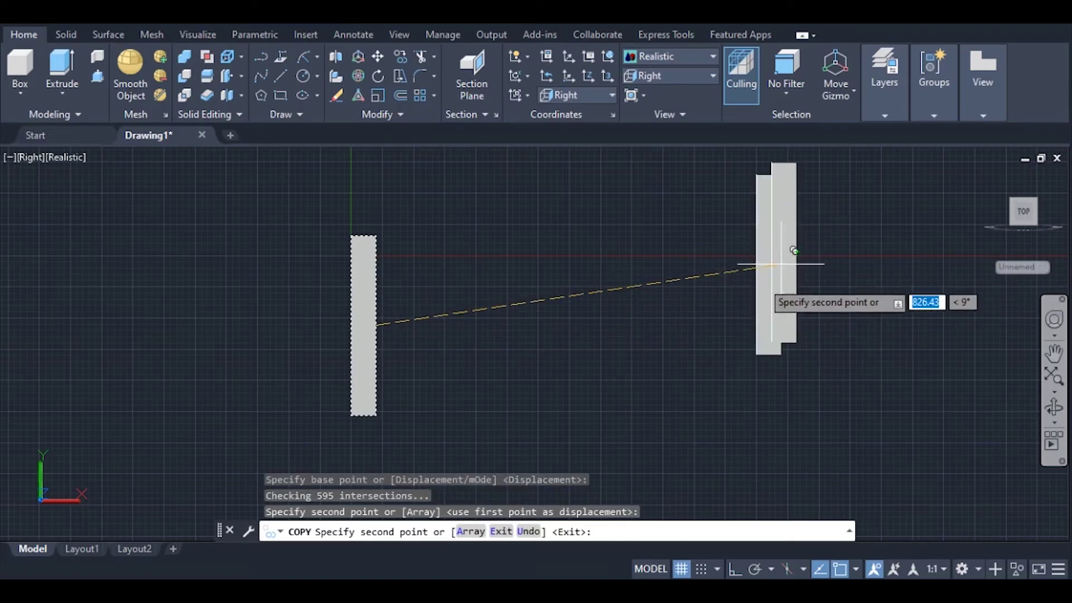
key("Escape")
key("alt+Tab")
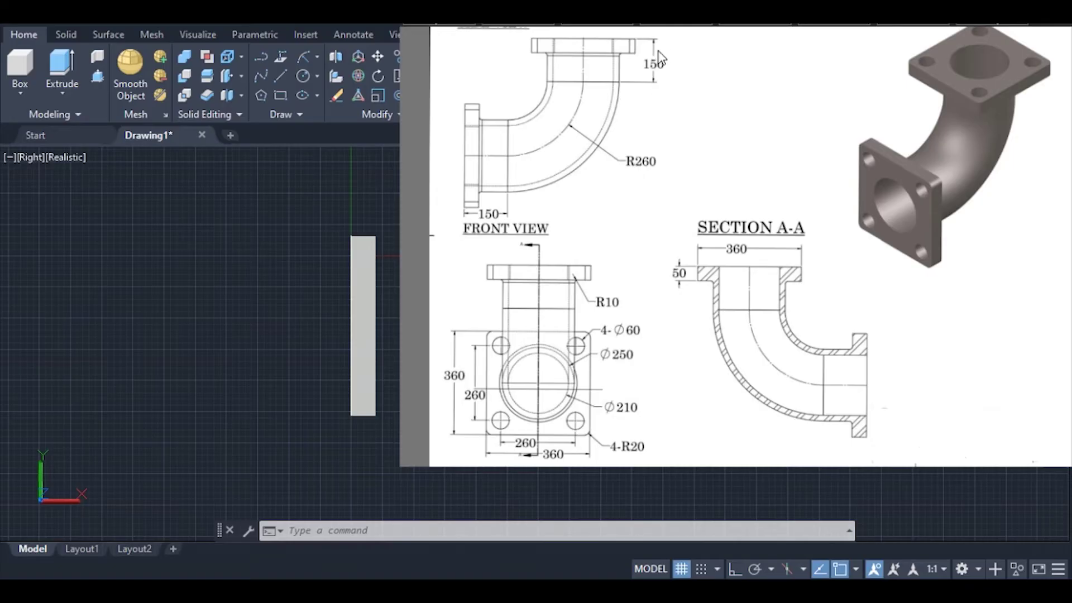
Draw a 150-unit horizontal line from the left flange's midpoint with Ortho on.
key("alt+Tab")
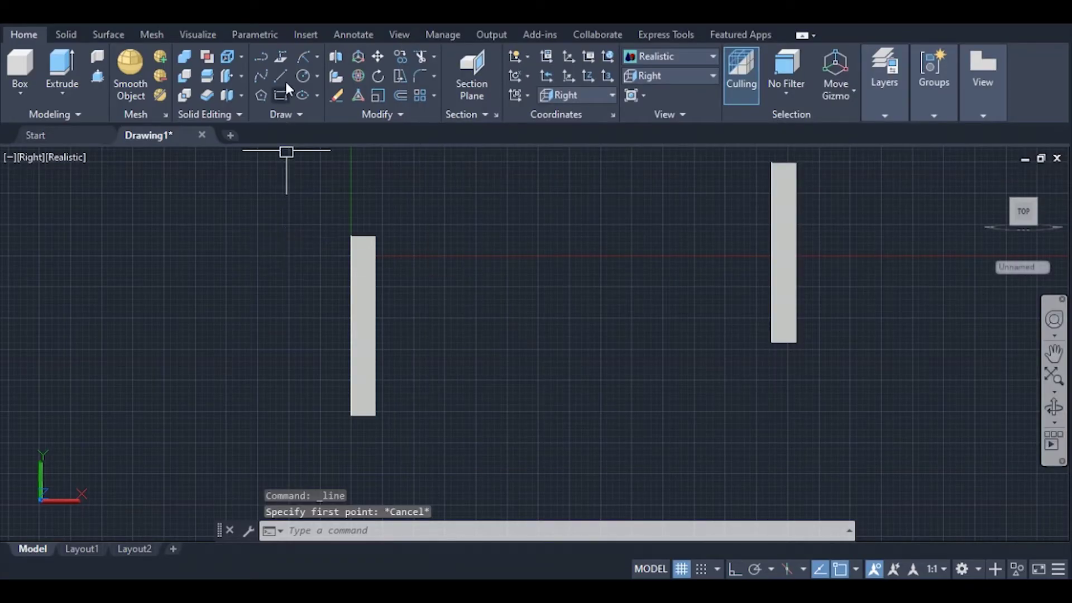
left_click(275, 76)
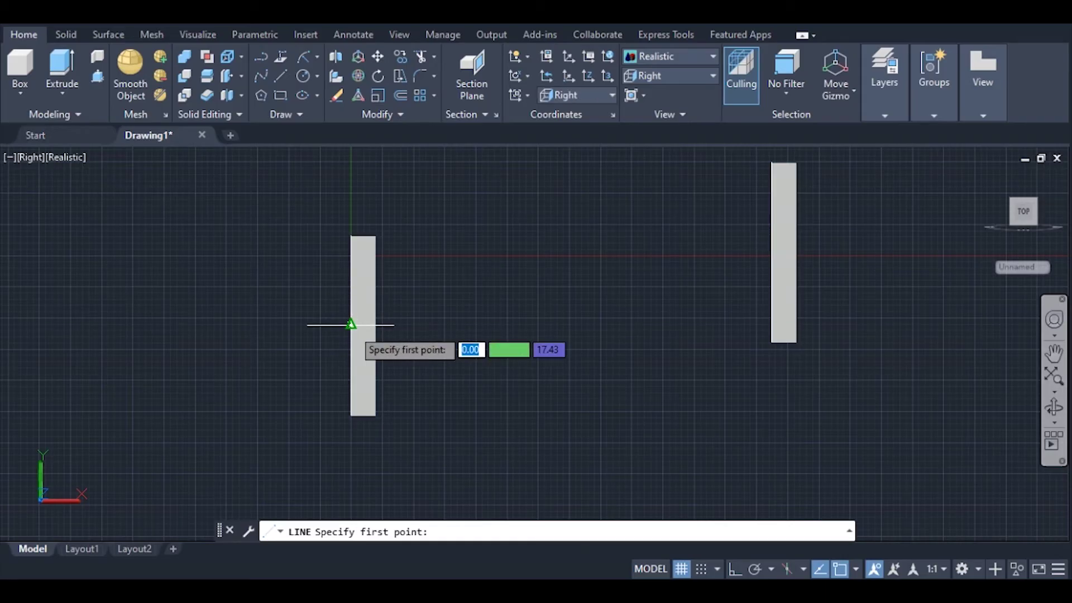
left_click(351, 325)
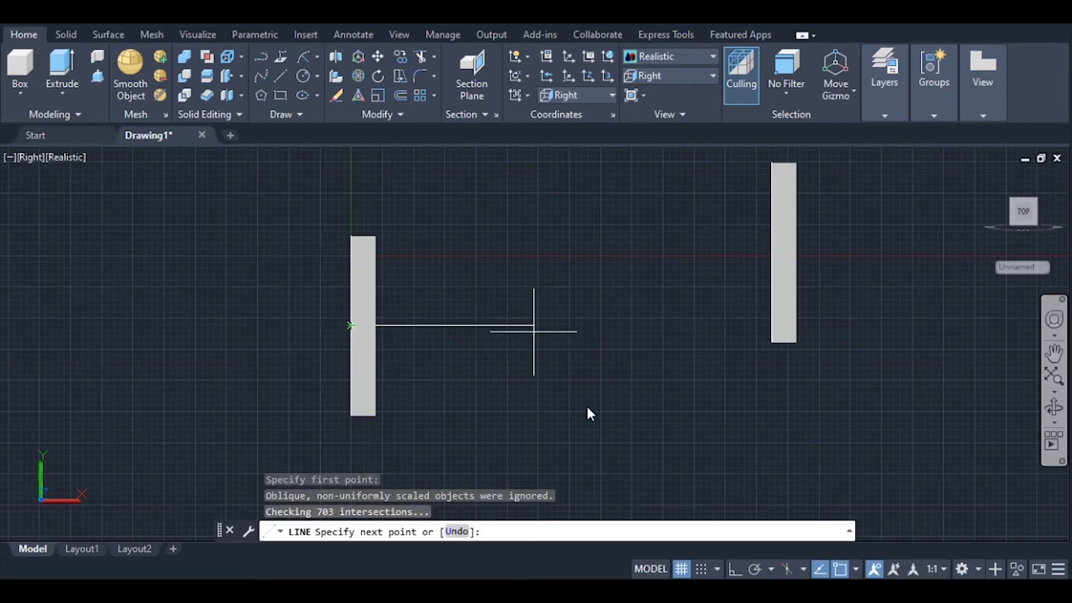
left_click(733, 570)
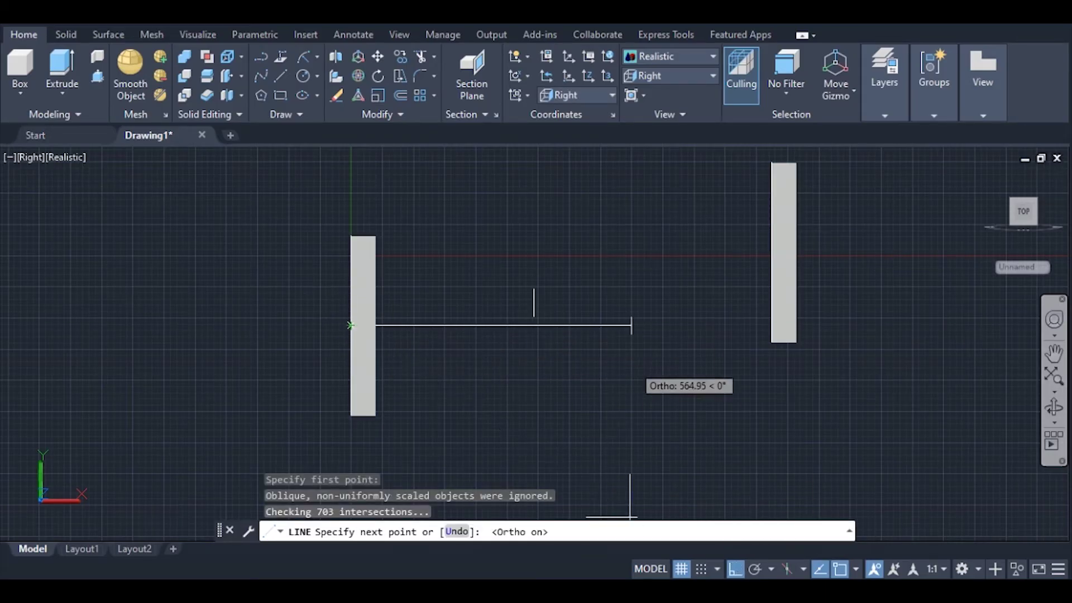
type("15")
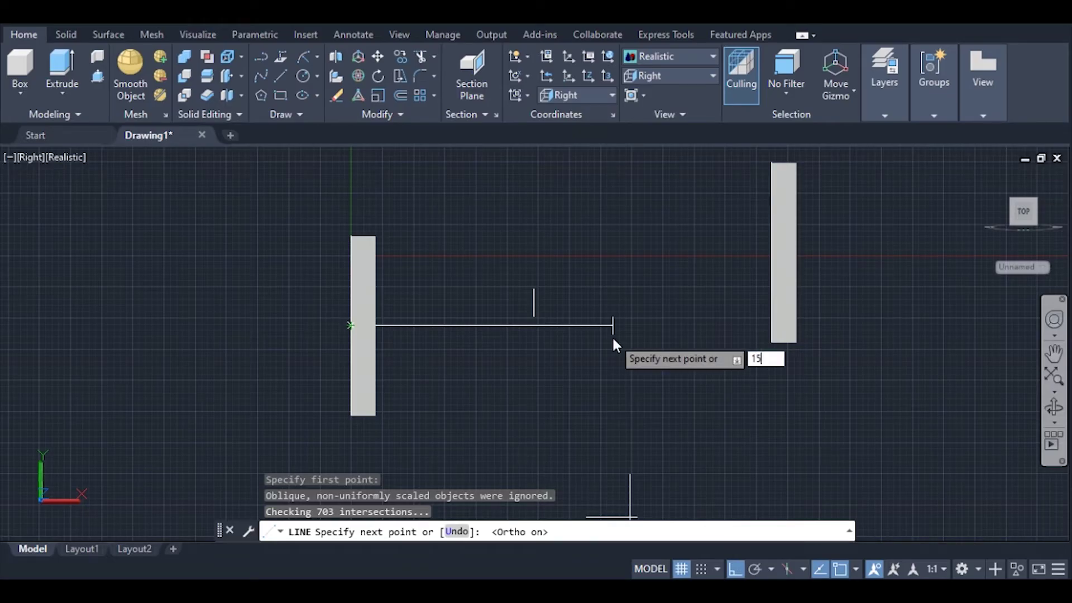
type("0")
key("Return")
key("Escape")
scroll(423, 326, "up", 2)
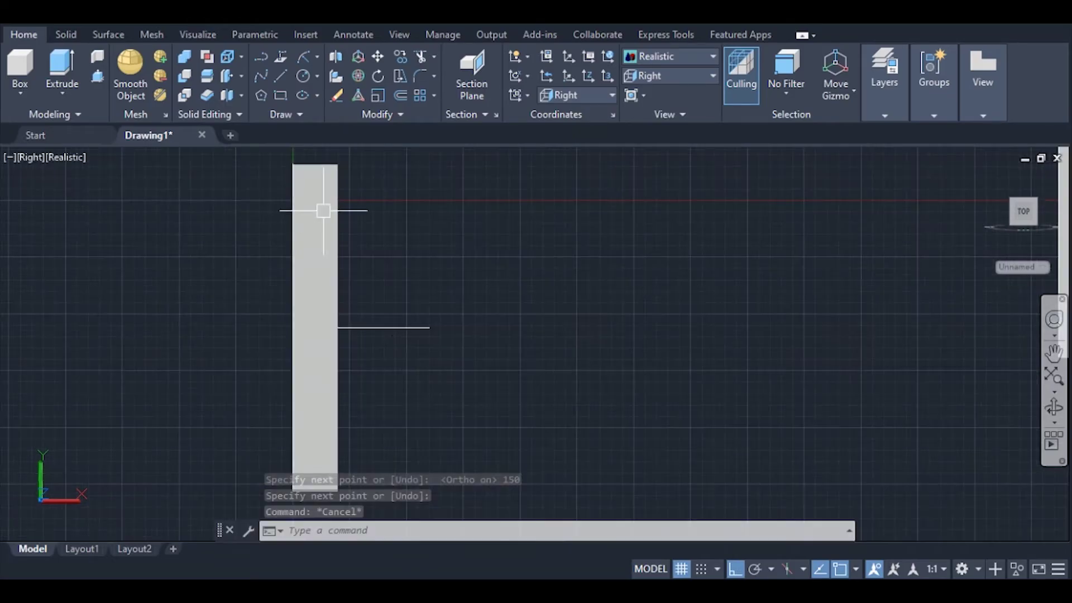
Continue the path with a 250-unit line, then a 250-unit vertical line.
left_click(280, 74)
left_click(428, 328)
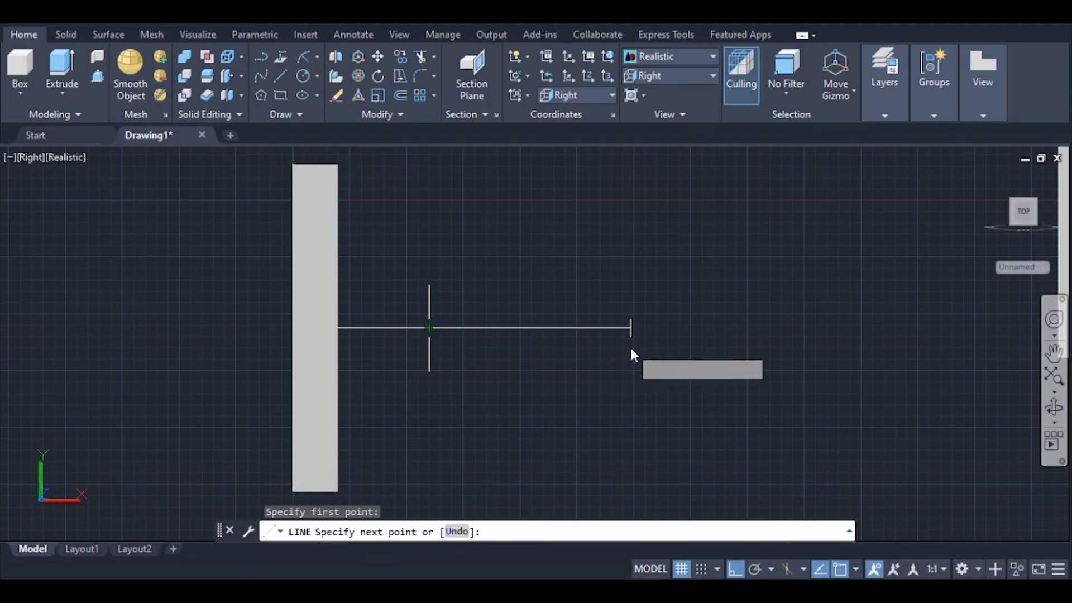
type("250")
key("Return")
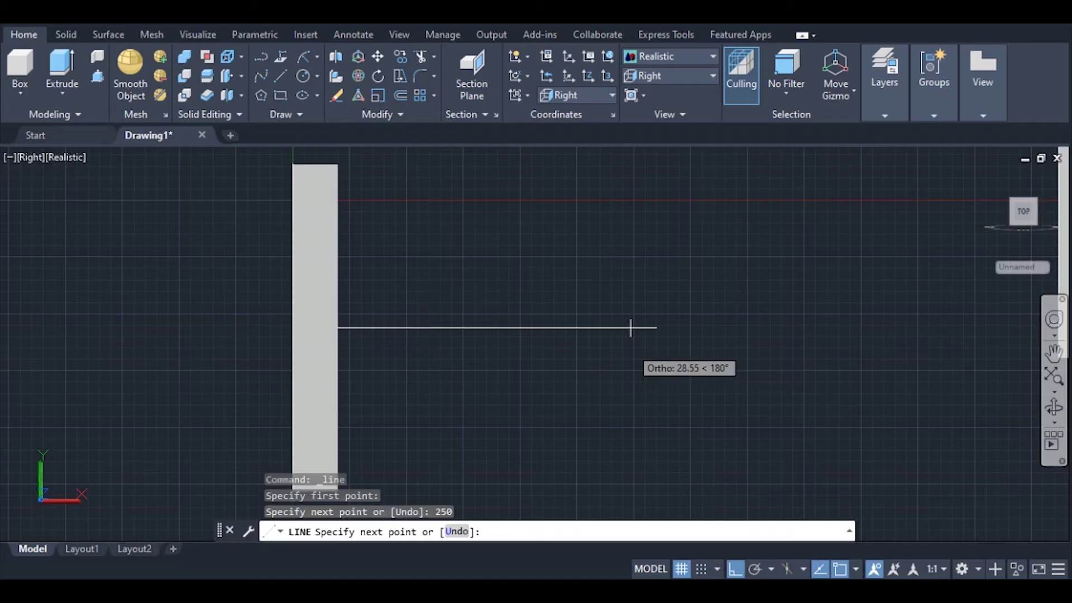
scroll(629, 328, "down", 3)
middle_click_drag(609, 321, 609, 343)
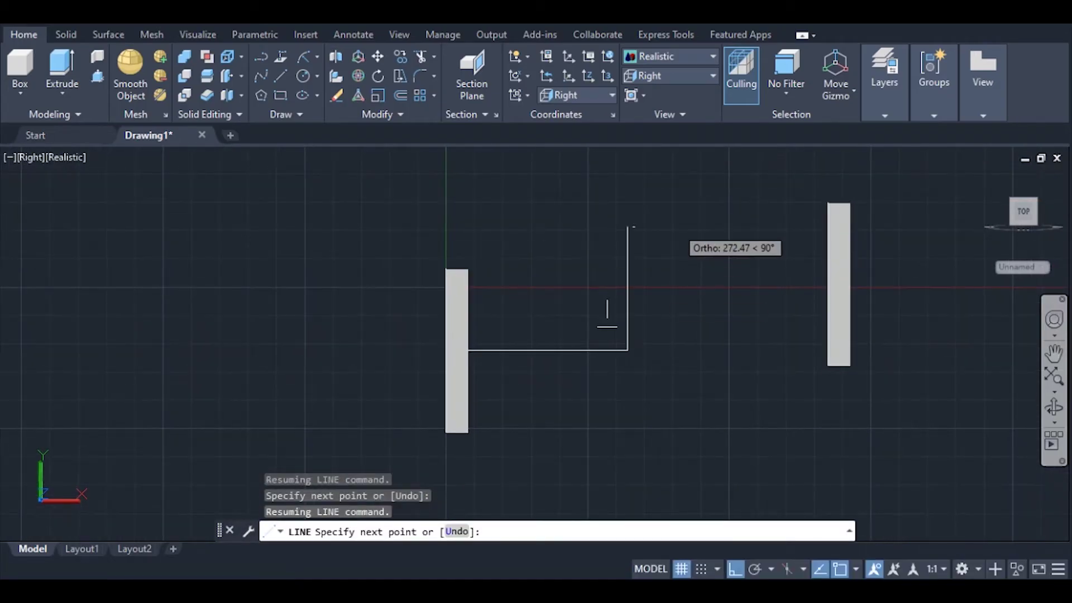
type("250")
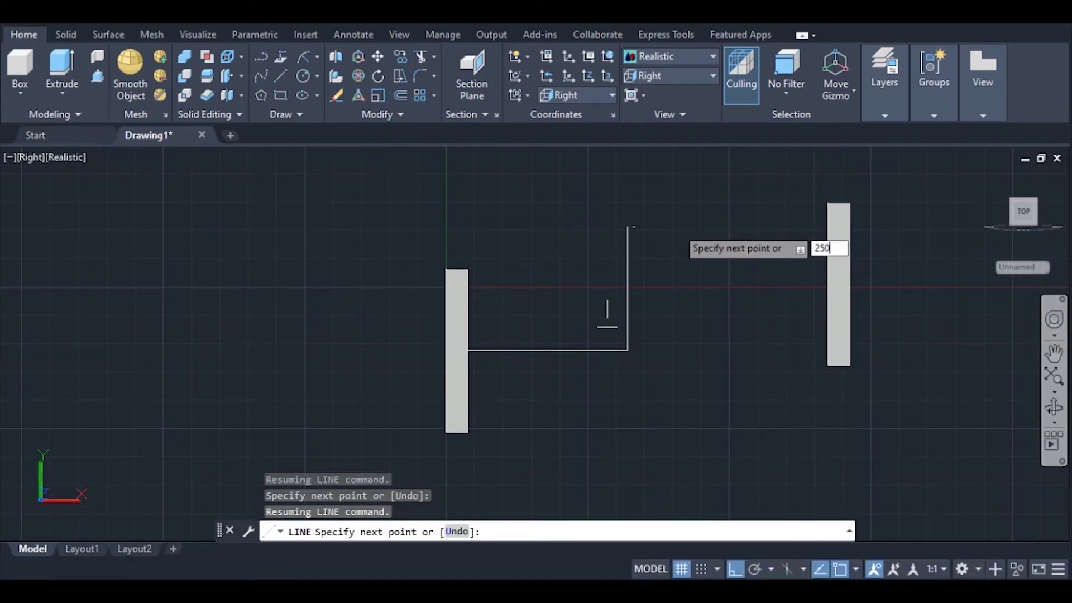
key("Return")
key("Escape")
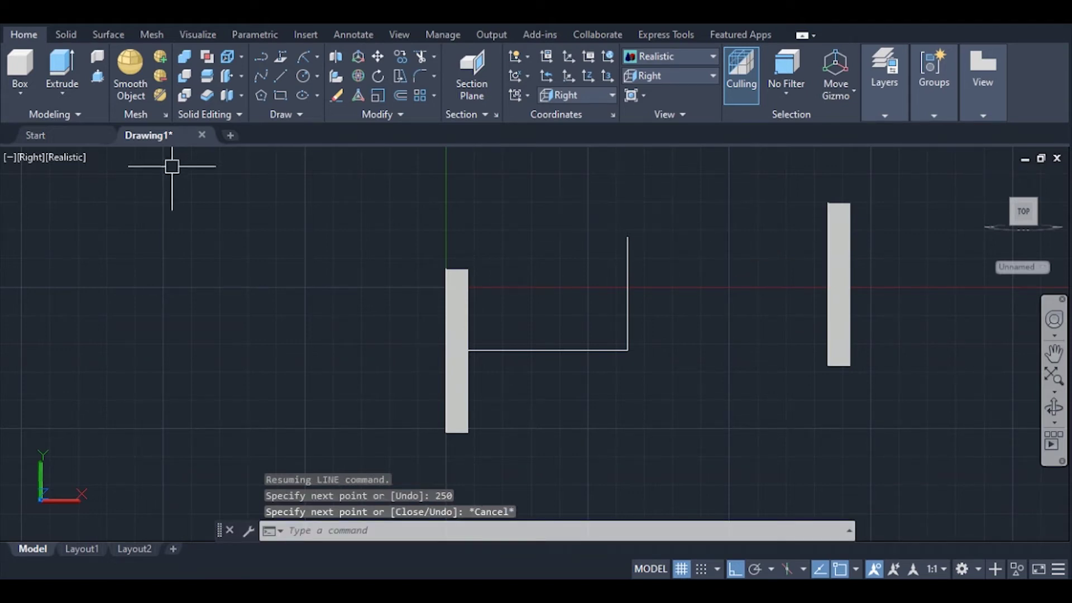
left_click(315, 56)
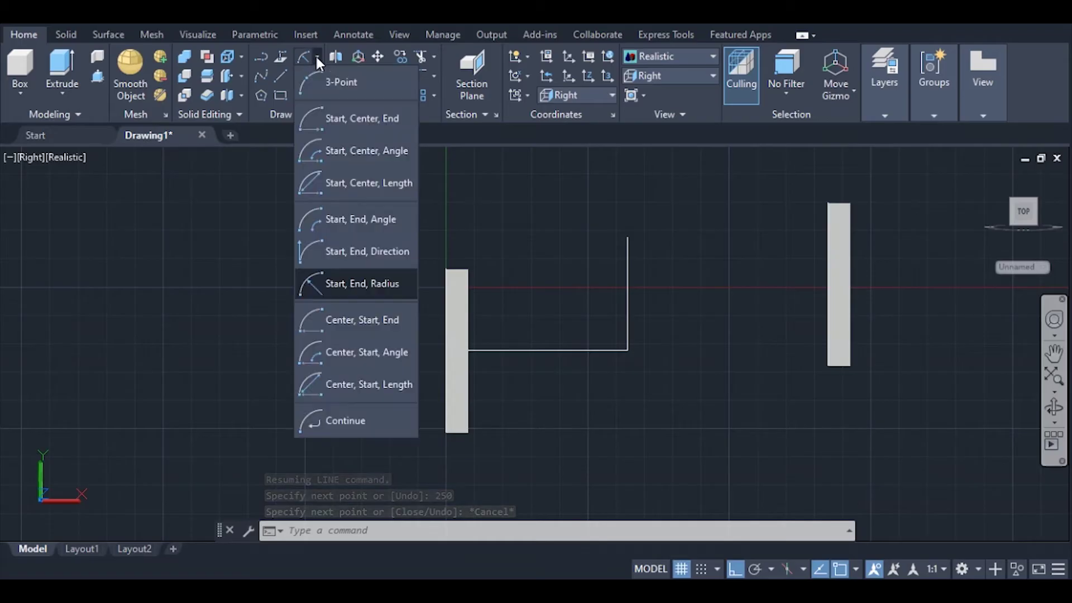
Draw a 250-radius start-end-radius arc between the two path line endpoints.
left_click(357, 282)
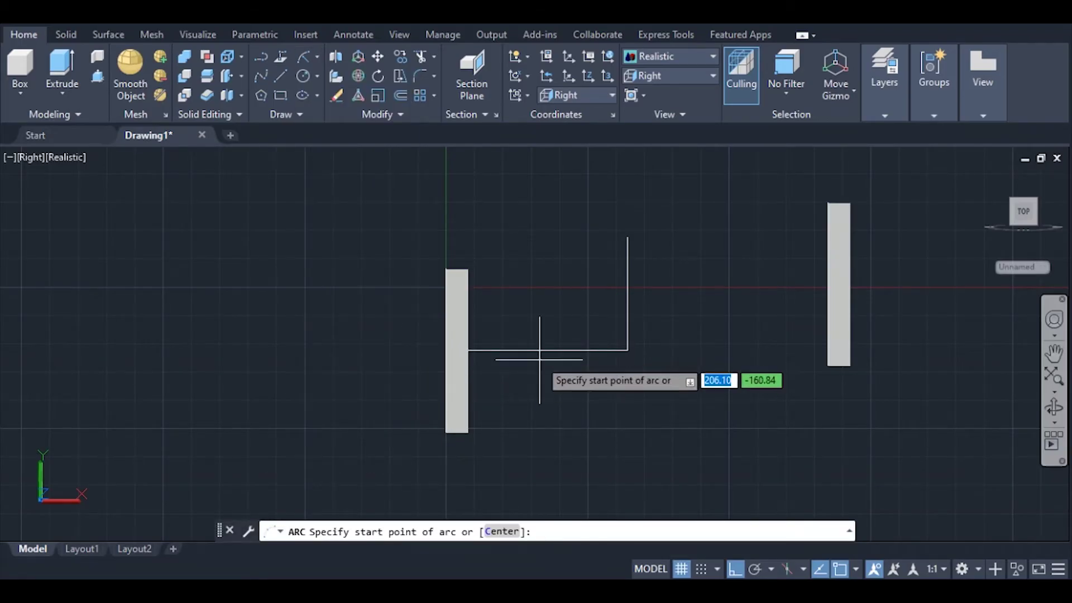
left_click(514, 349)
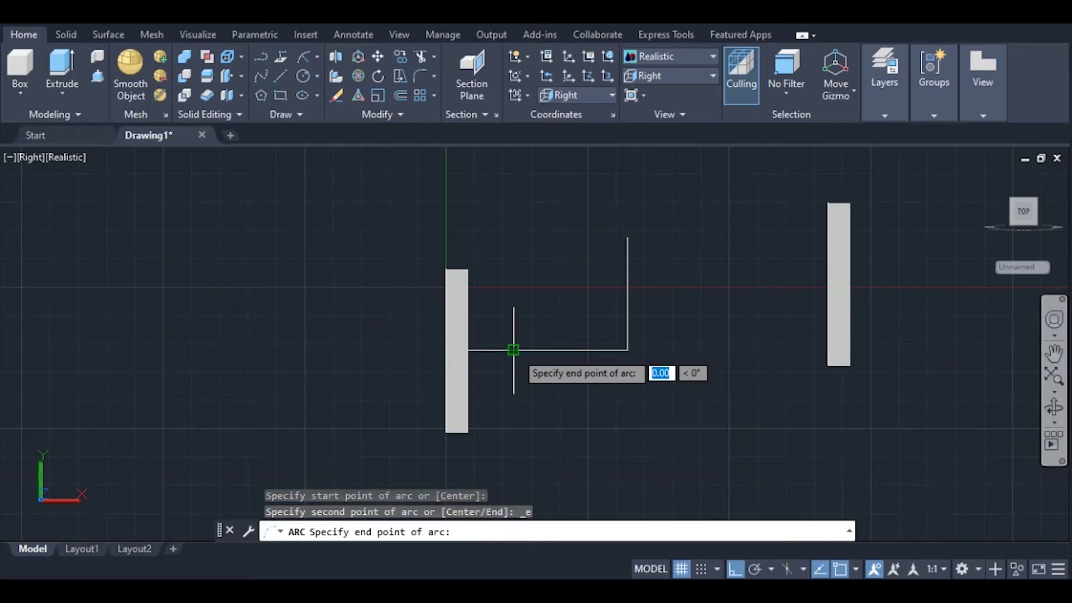
left_click(627, 238)
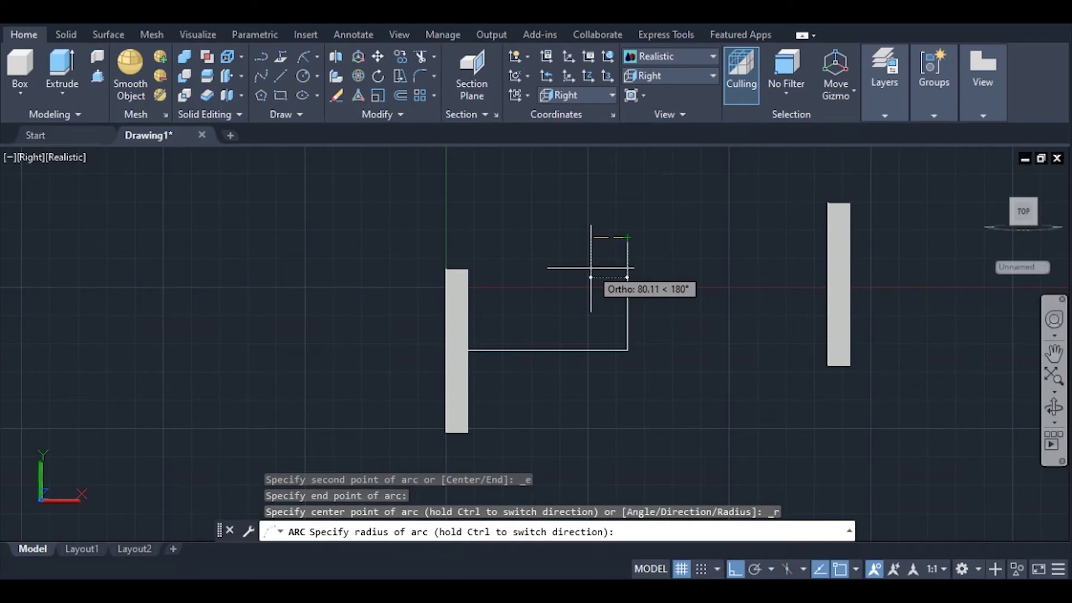
type("250")
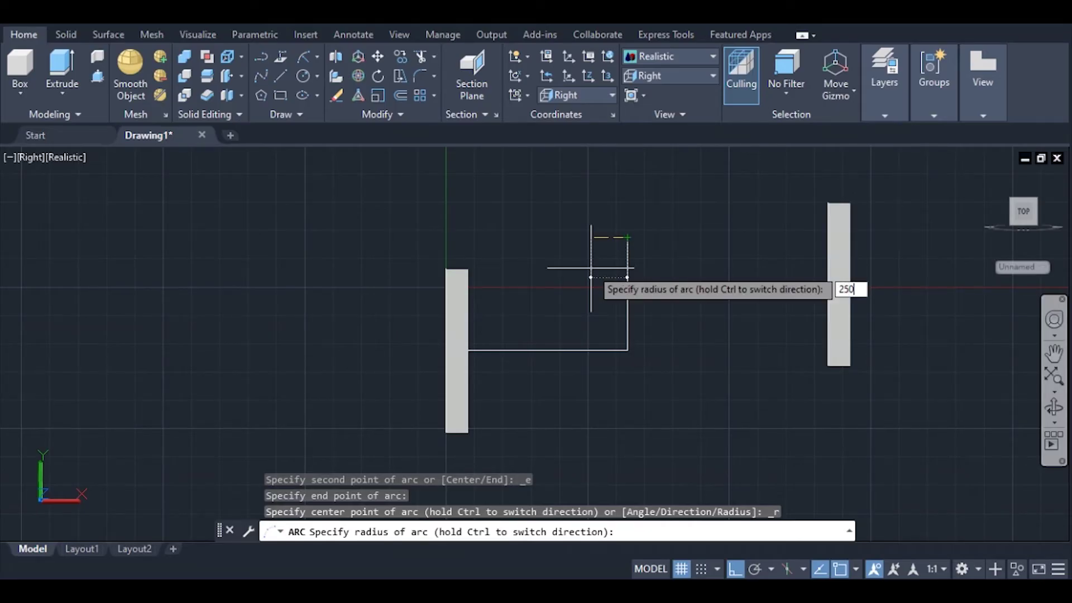
key("Return")
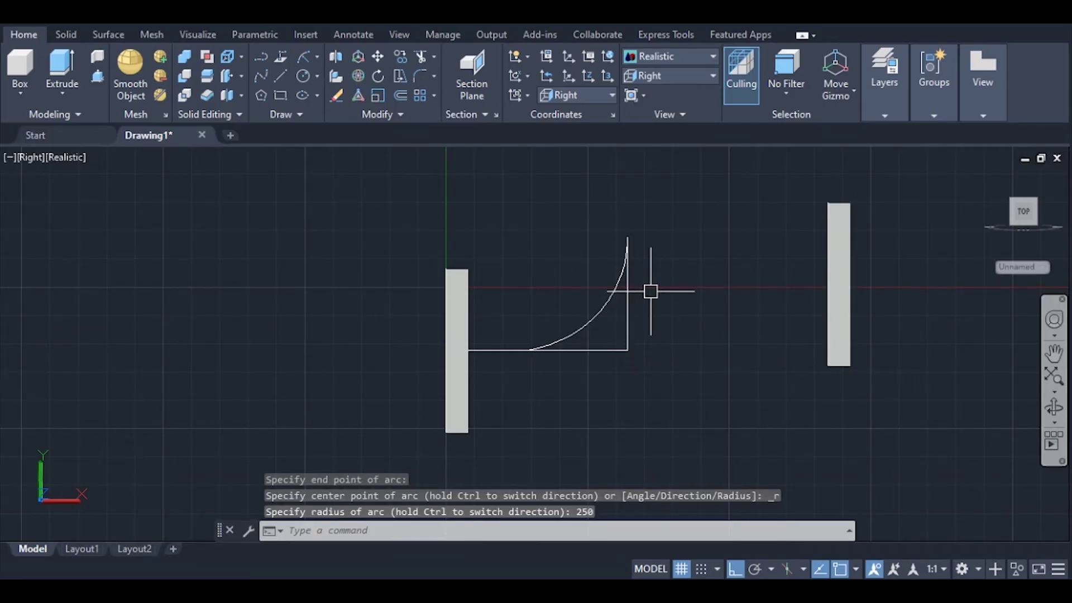
Remove the leftover corner lines and recentre the drawing in the view.
left_click_drag(651, 291, 602, 372)
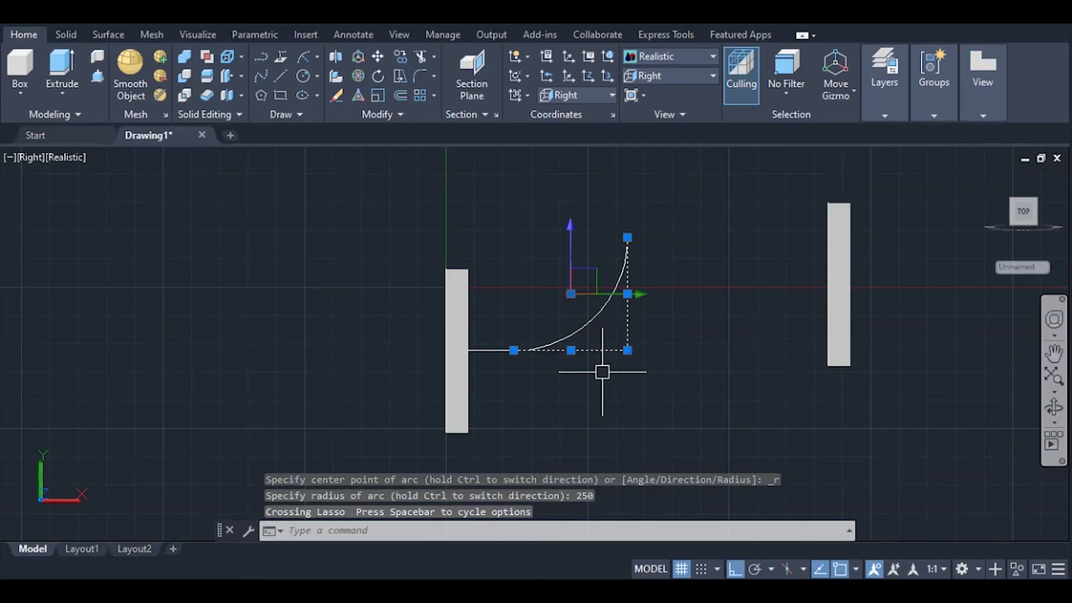
key("ctrl+z")
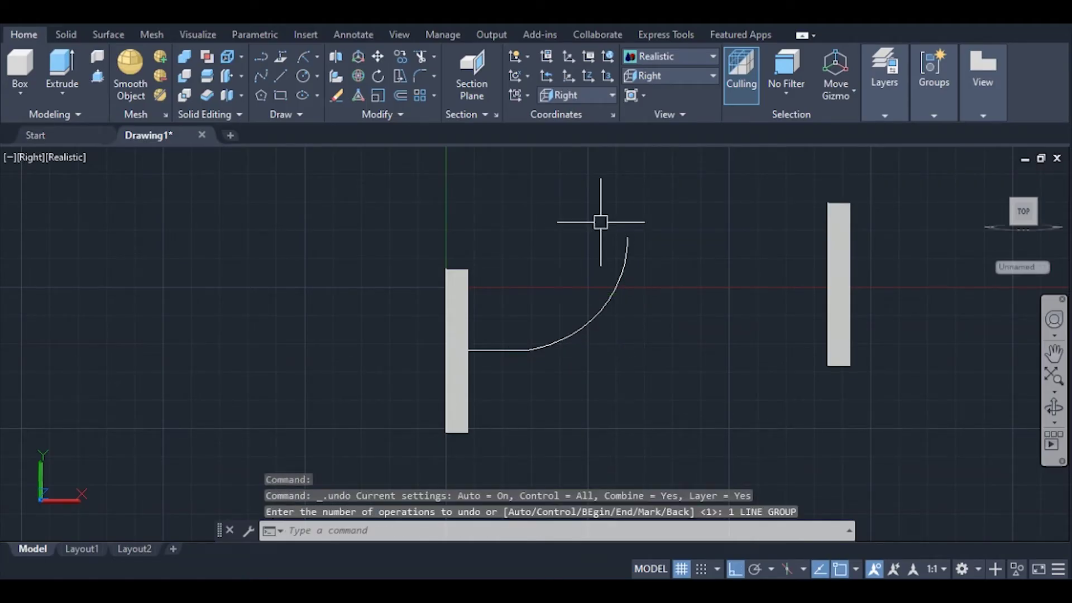
middle_click_drag(598, 219, 595, 276)
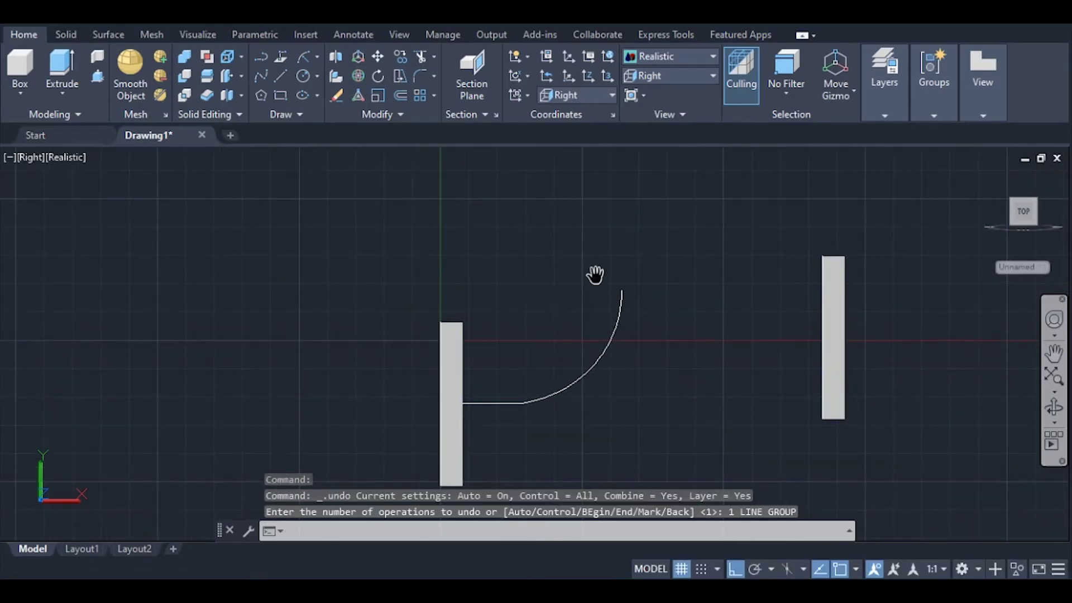
left_click(279, 72)
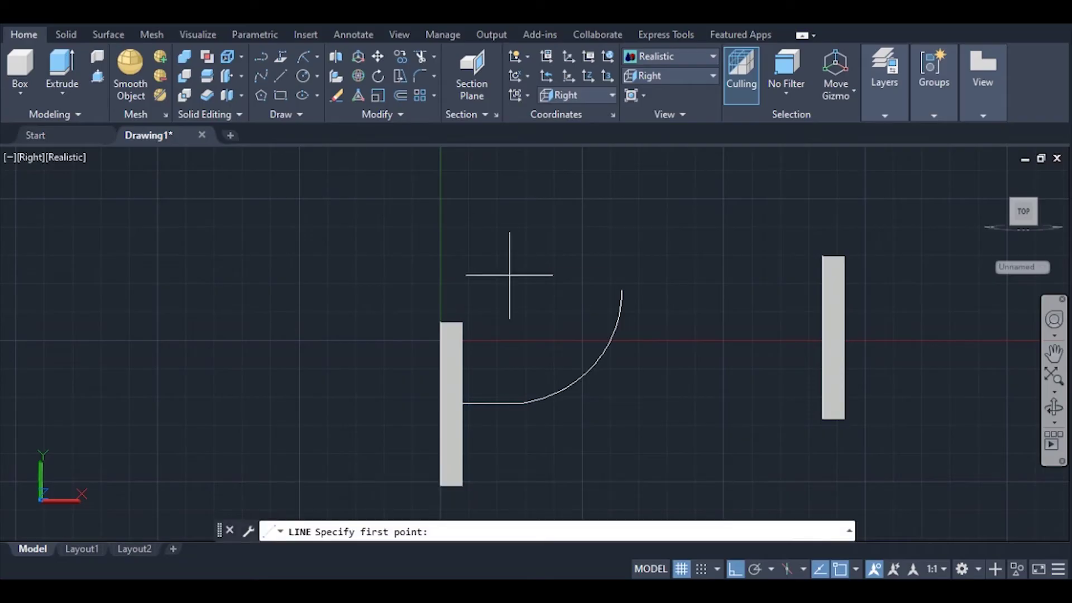
Draw a 150 line up from the arc's top end and join it with the arc and short line.
left_click(620, 290)
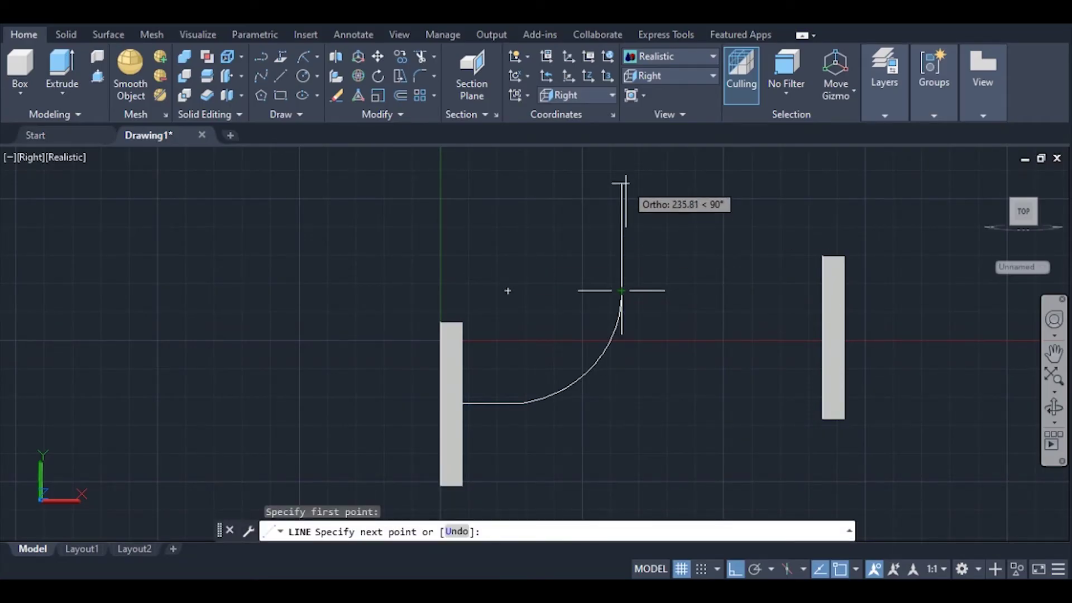
type("150")
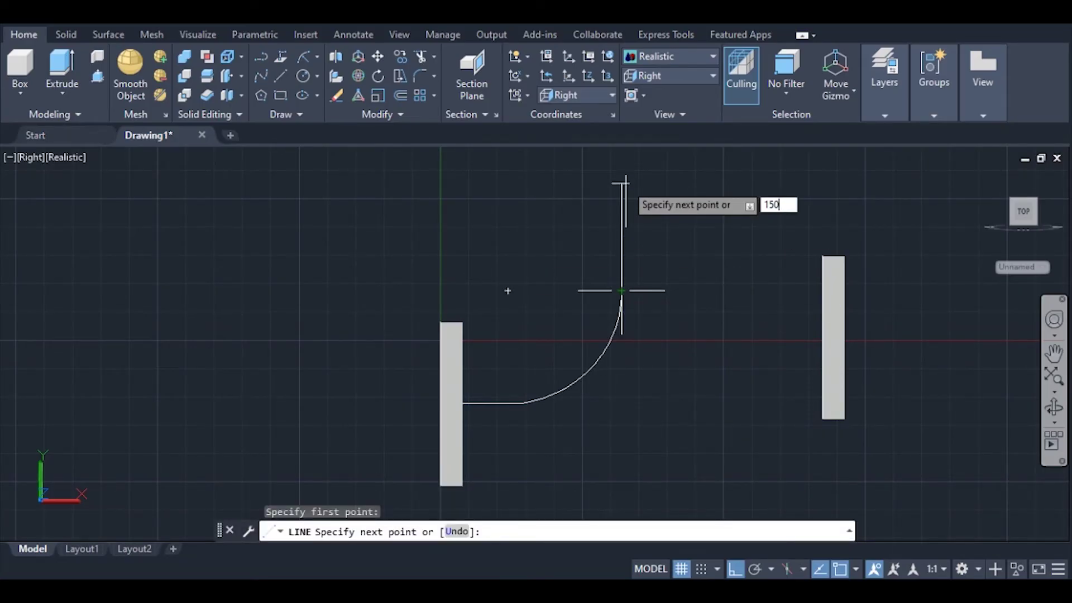
key("Return")
key("Return")
left_click_drag(670, 194, 509, 406)
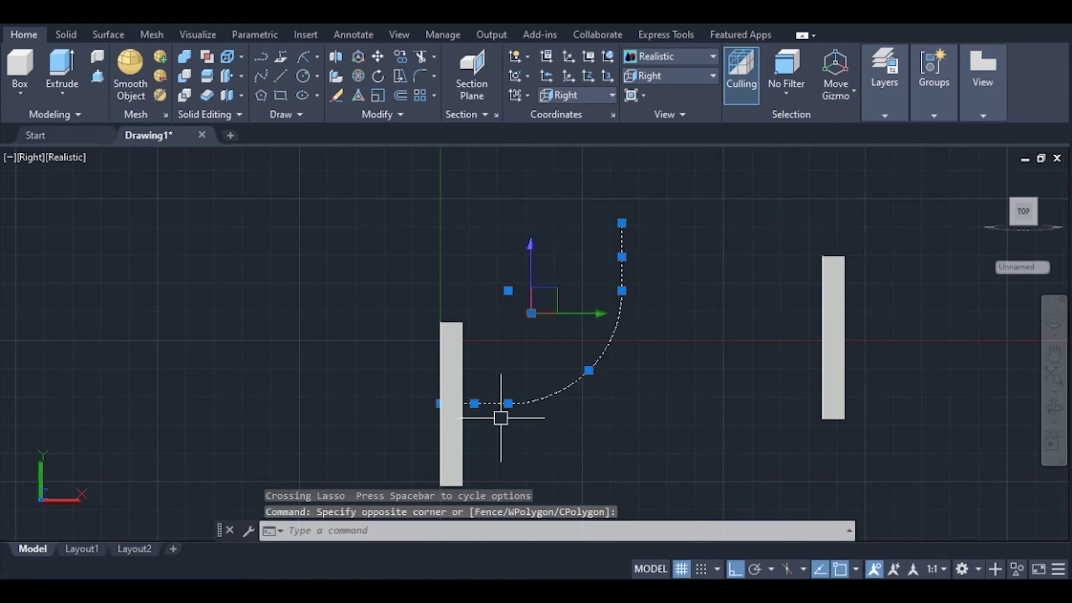
left_click(611, 537)
type("join")
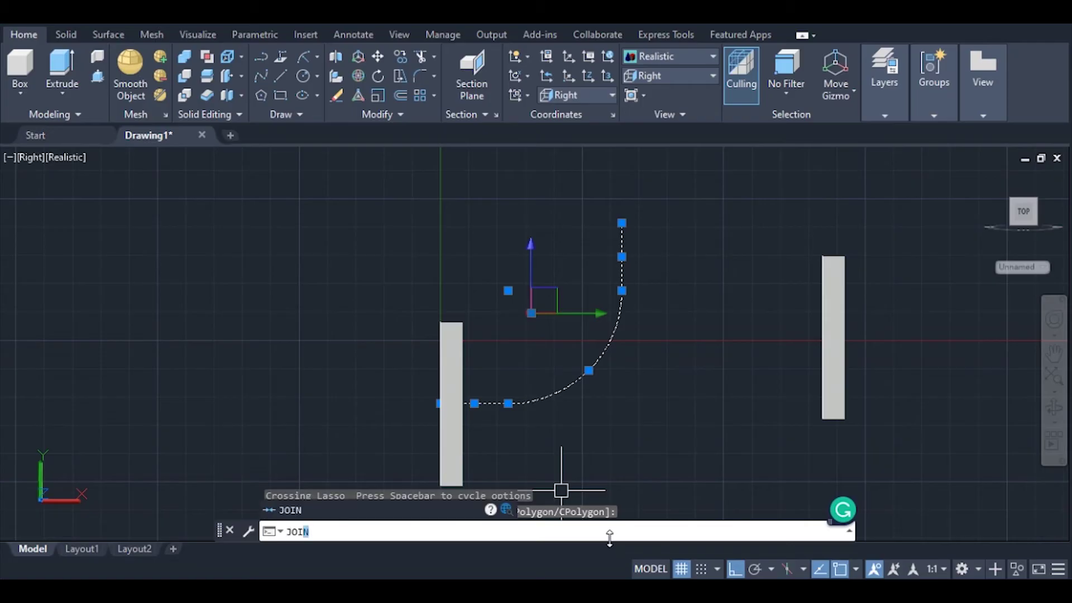
key("Return")
key("Escape")
left_click_drag(650, 219, 639, 316)
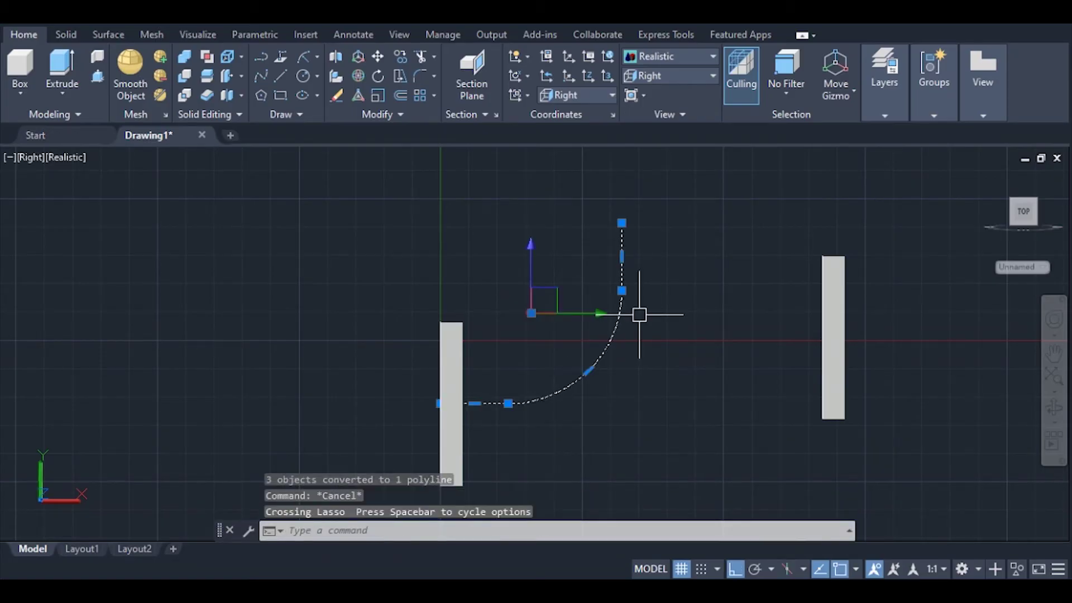
type("M")
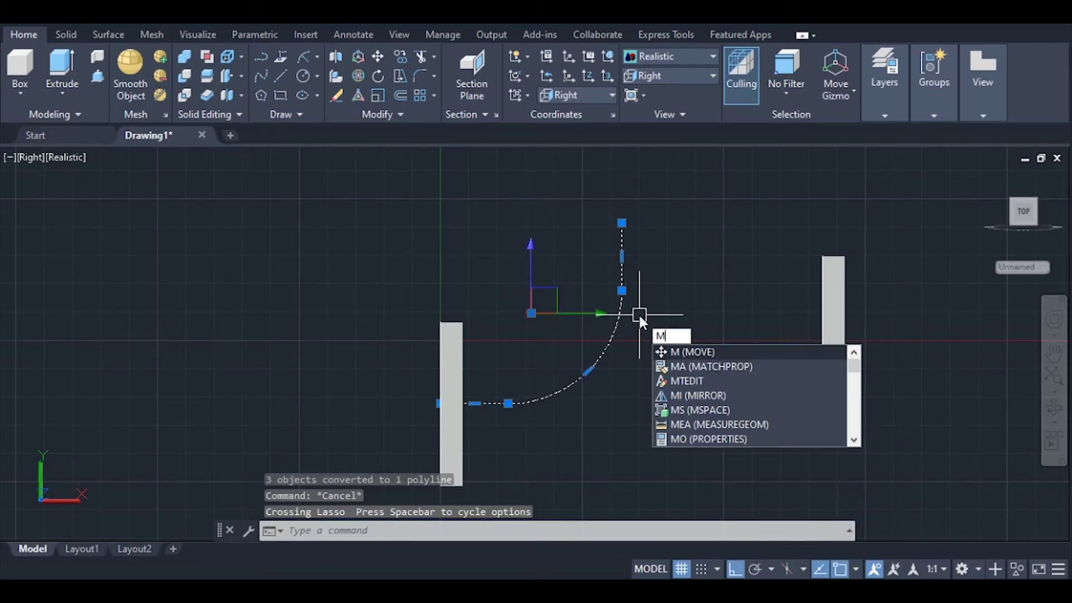
Try moving the joined path to the right, cancel, and select the right flange plate.
key("Return")
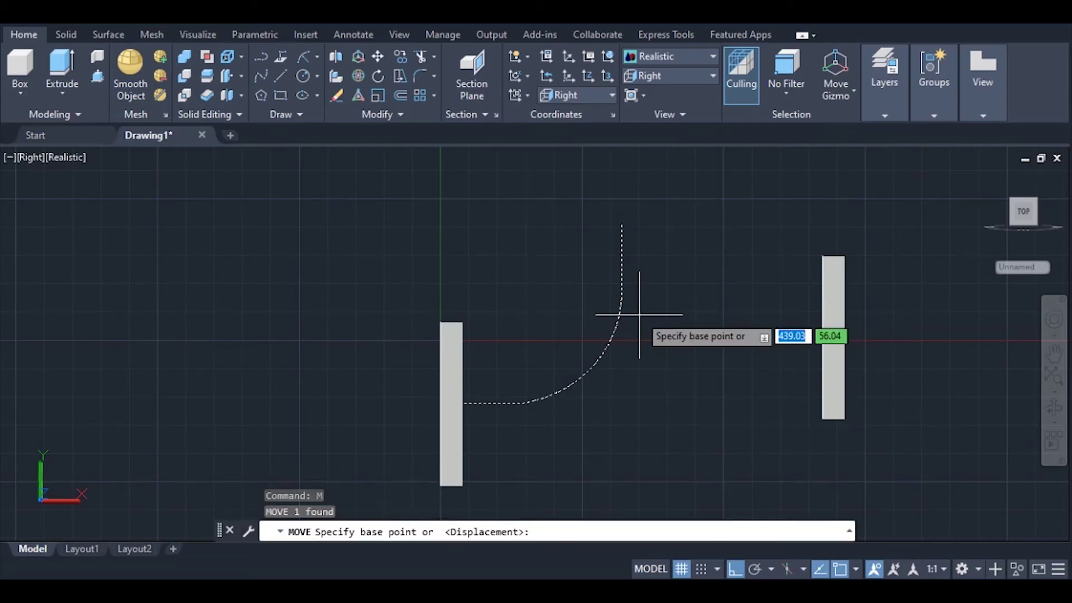
left_click(621, 224)
left_click(729, 225)
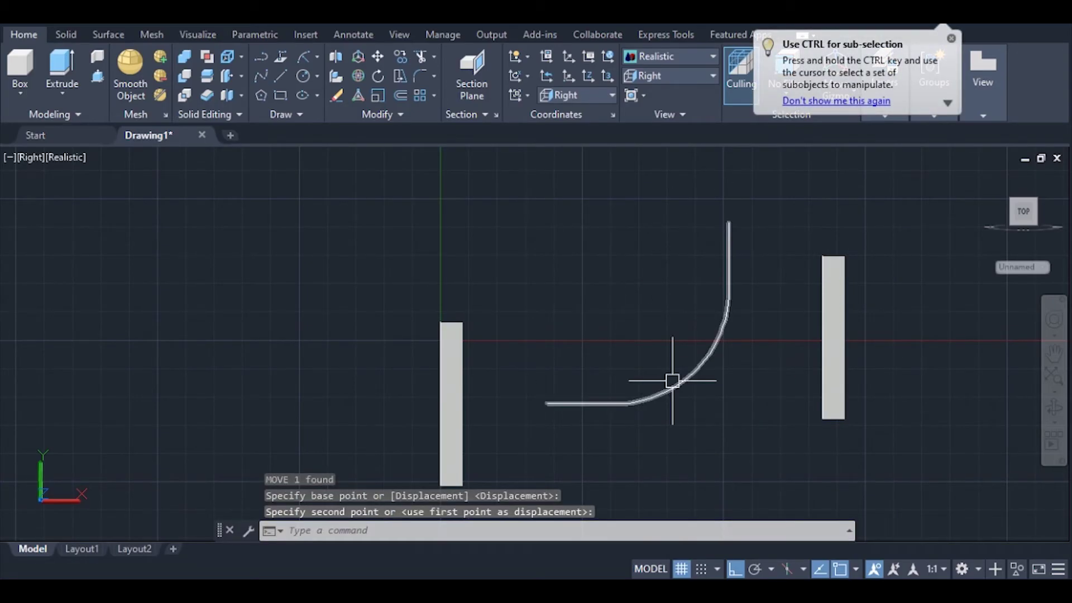
key("Escape")
left_click(835, 321)
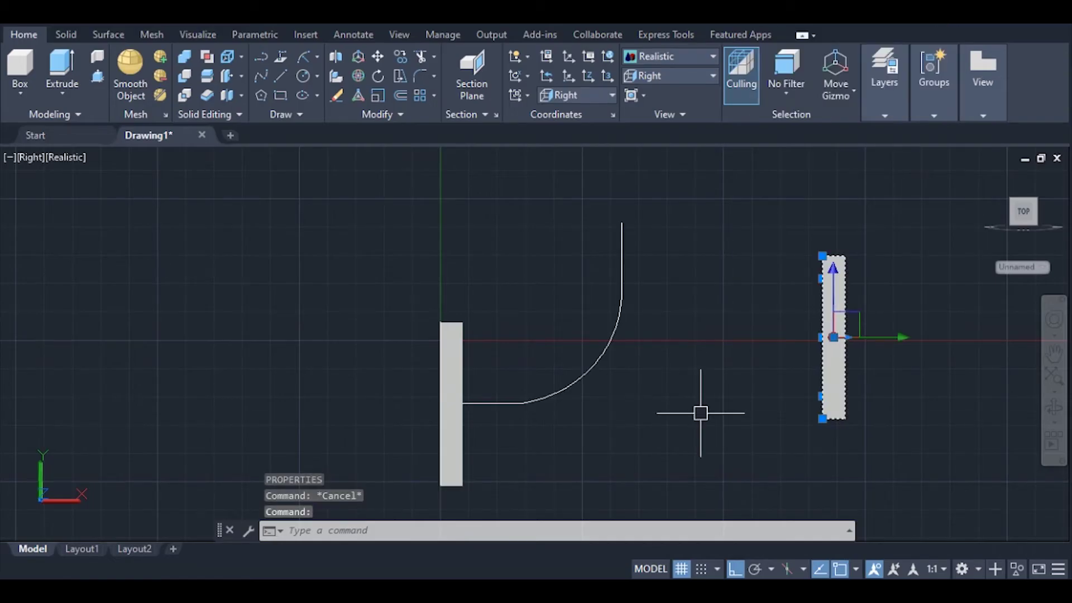
type("Ro")
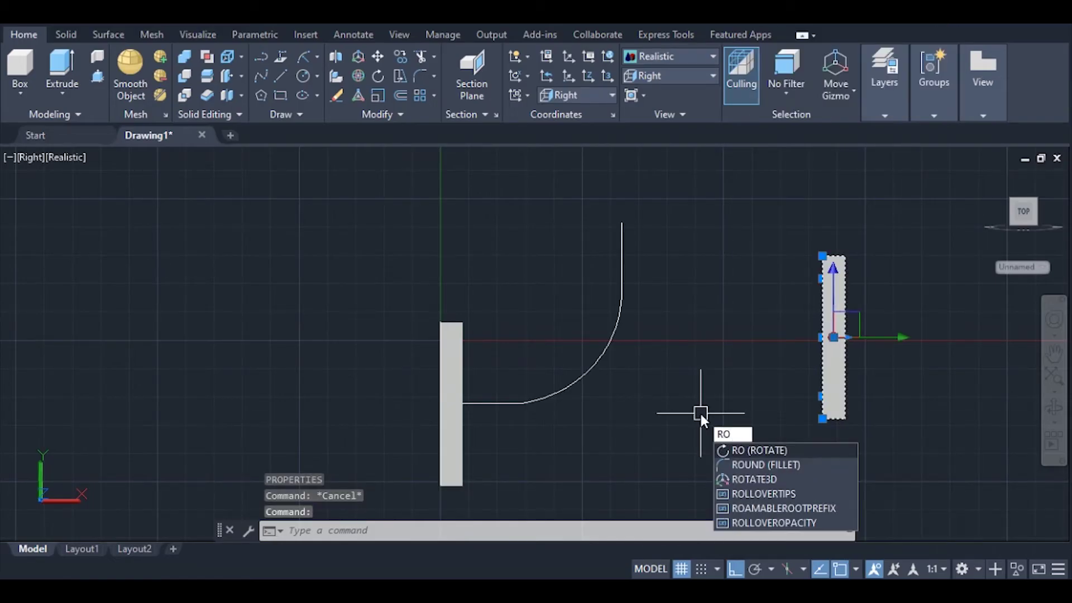
Rotate the right flange 90° about its midpoint and erase the stray vertical line below it.
left_click(762, 451)
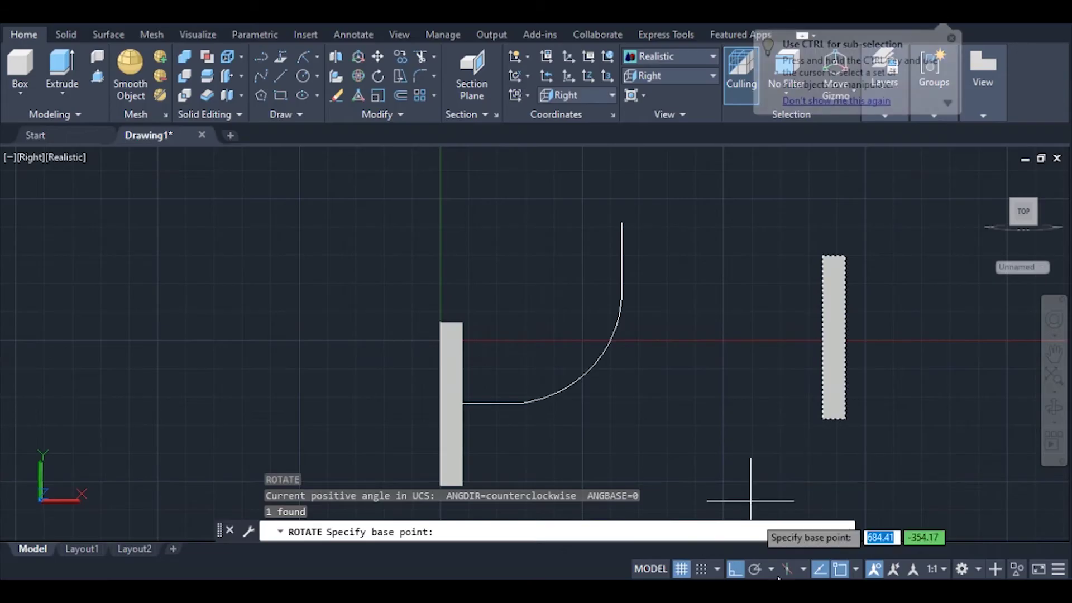
left_click(823, 338)
left_click(837, 316)
type("e")
key("Return")
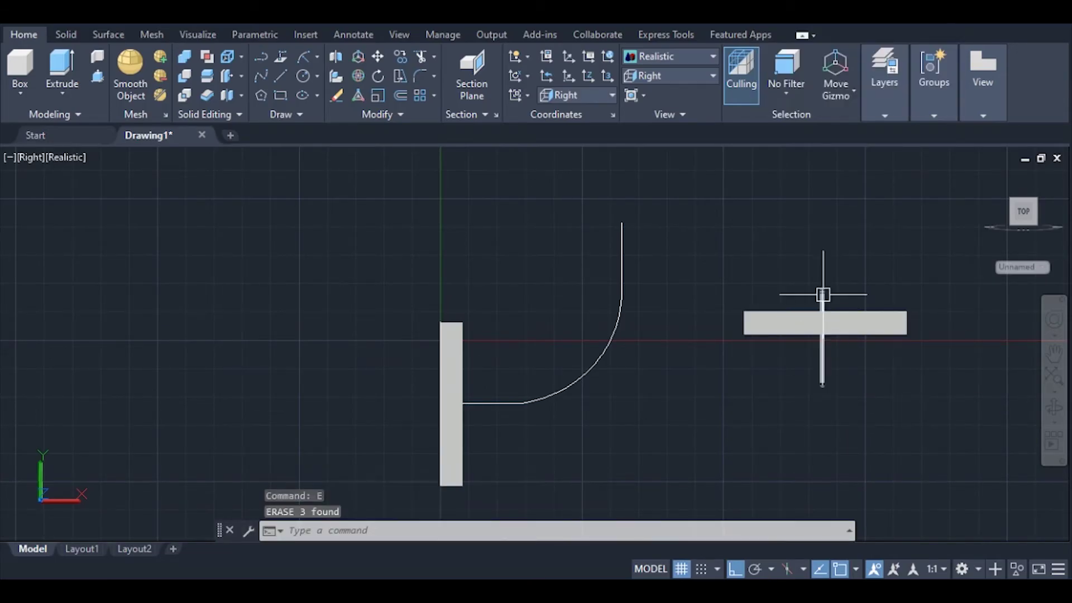
left_click(809, 317)
type("e")
key("Return")
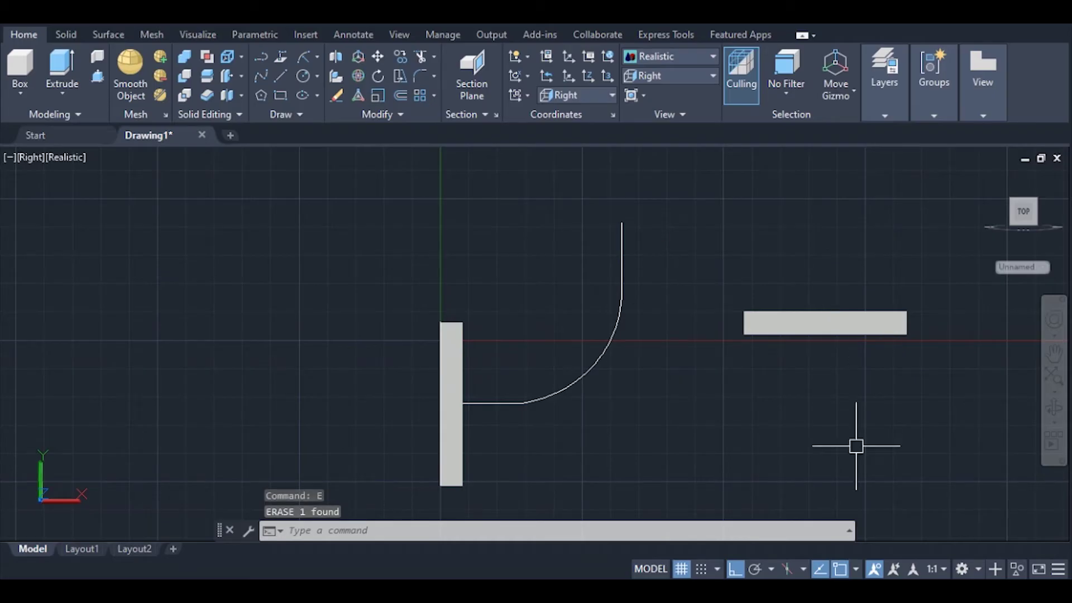
Move the horizontal flange from its top midpoint onto the pipe path's top end.
left_click(818, 327)
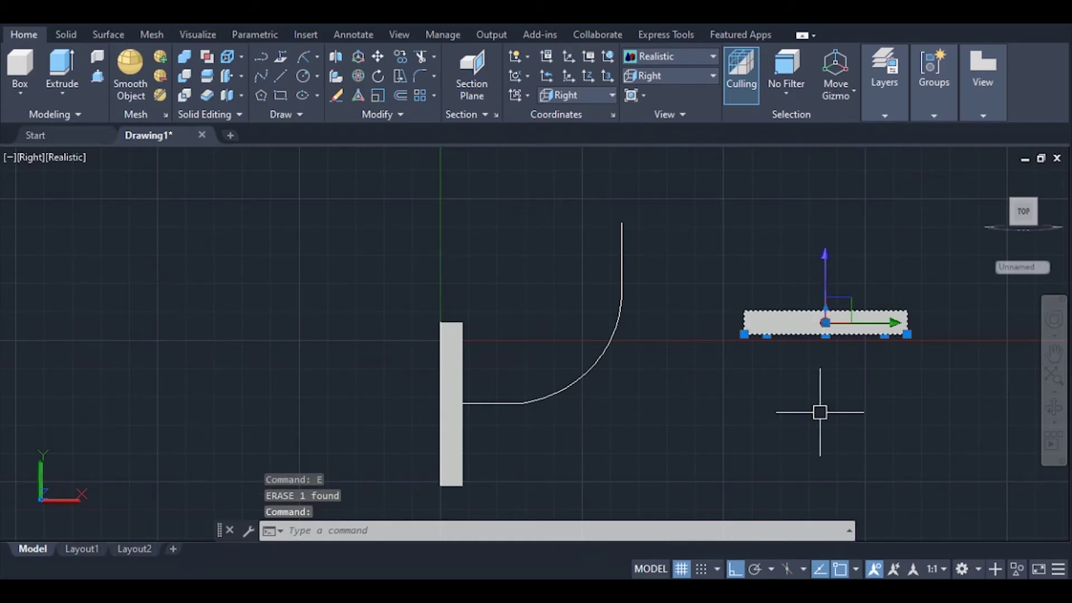
type("m")
key("Return")
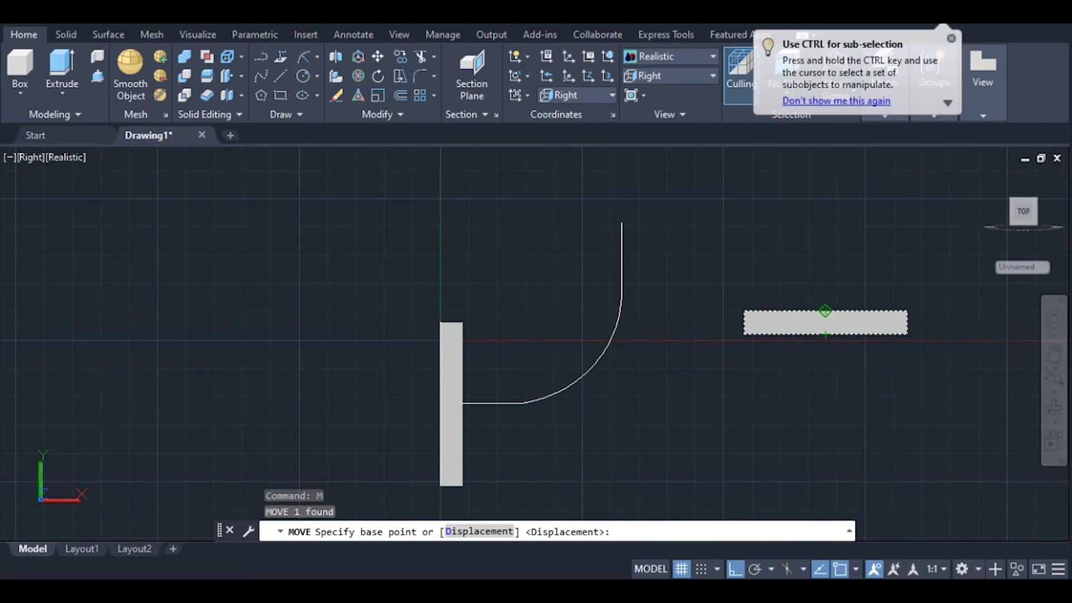
left_click(825, 313)
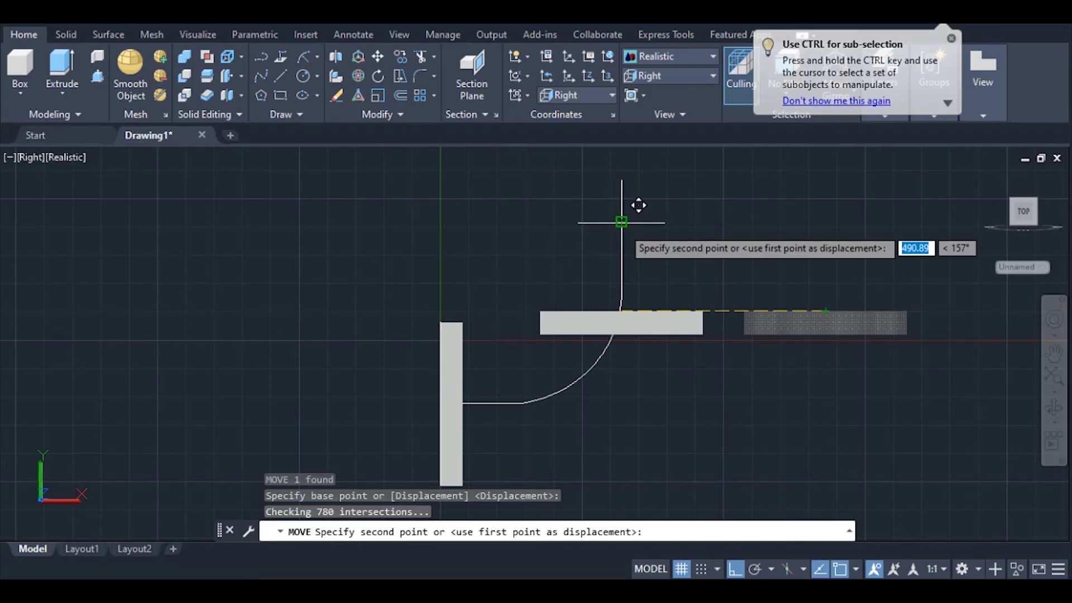
left_click(622, 226)
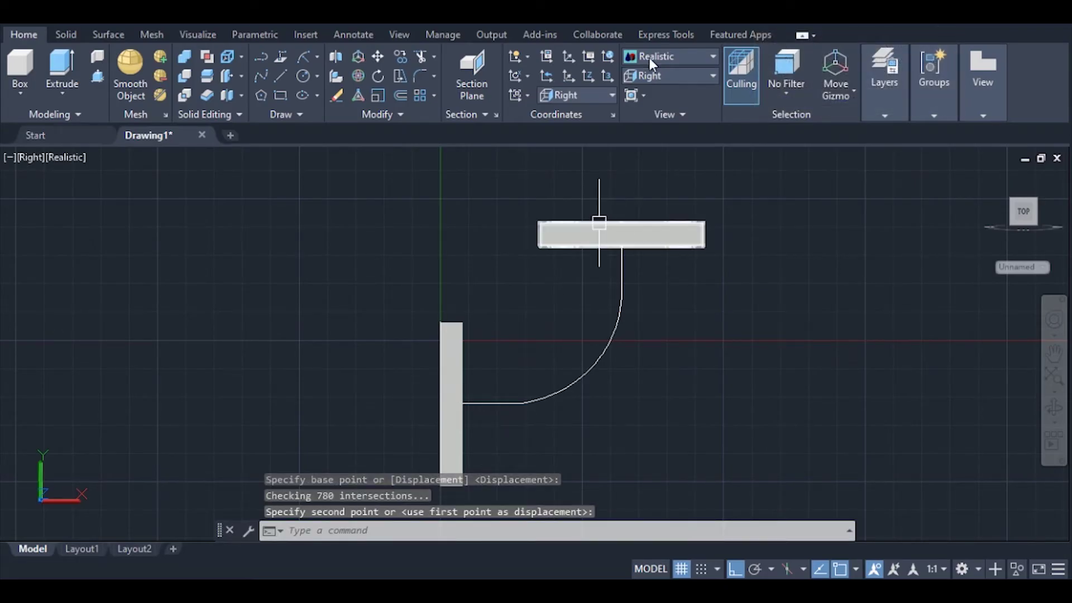
left_click(657, 74)
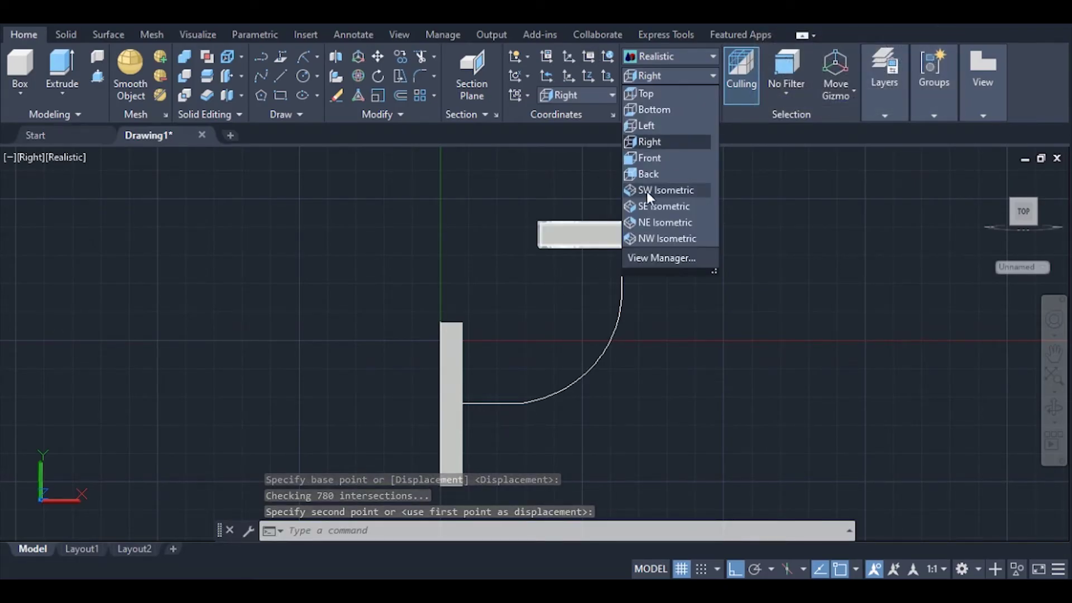
Switch the view to SE Isometric.
left_click(645, 208)
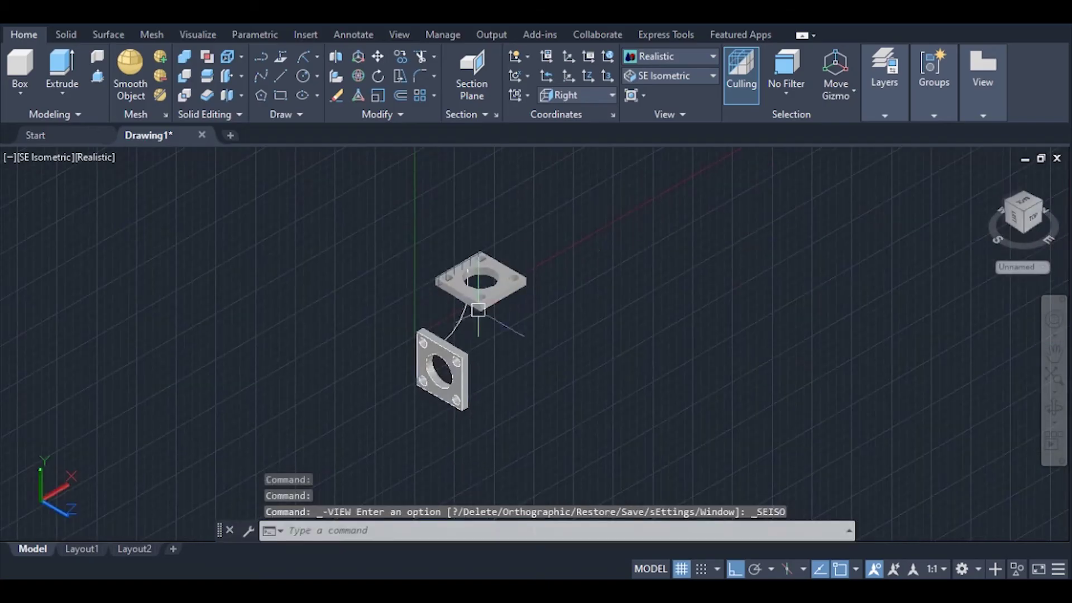
left_click(465, 348)
key("Escape")
key("Escape")
scroll(469, 352, "up", 3)
scroll(457, 368, "down", 2)
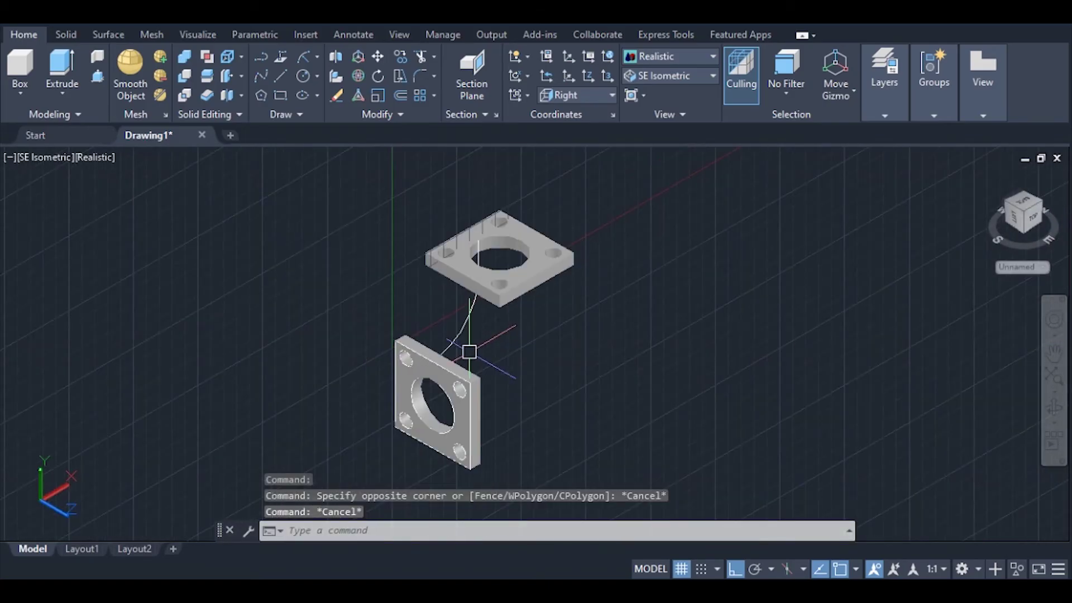
Hide the lower and upper flange plates with Isolate > Hide Objects.
left_click(445, 395)
left_click(476, 269)
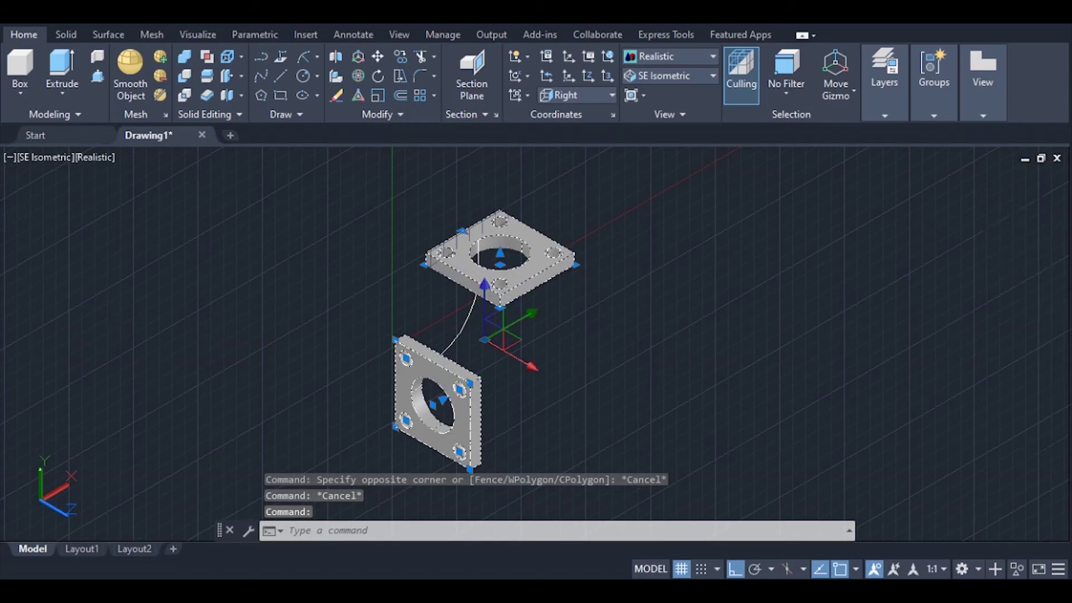
right_click(478, 287)
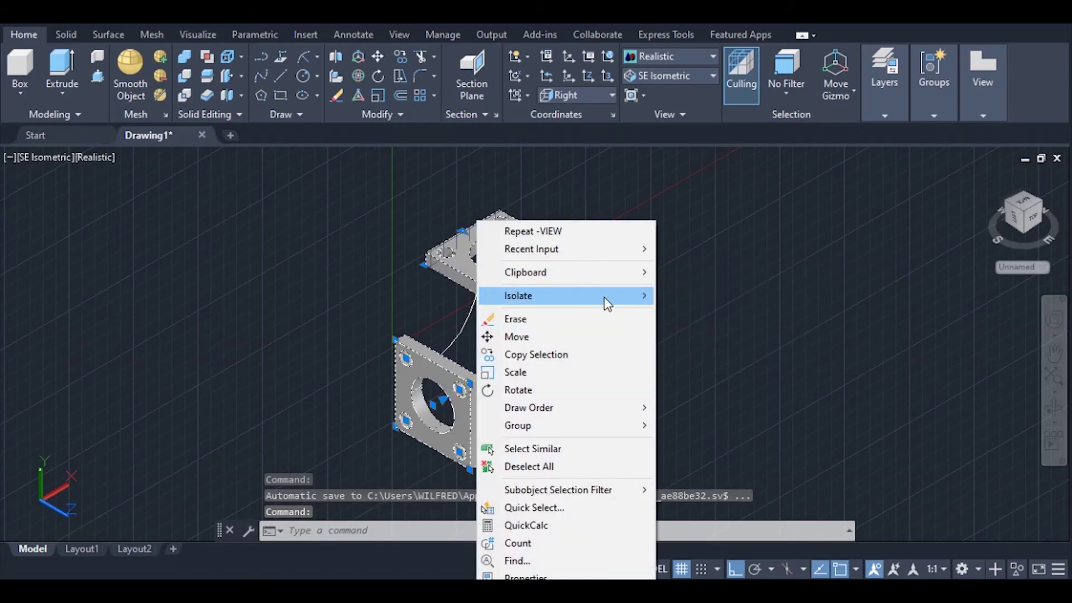
mouse_move(537, 296)
left_click(706, 313)
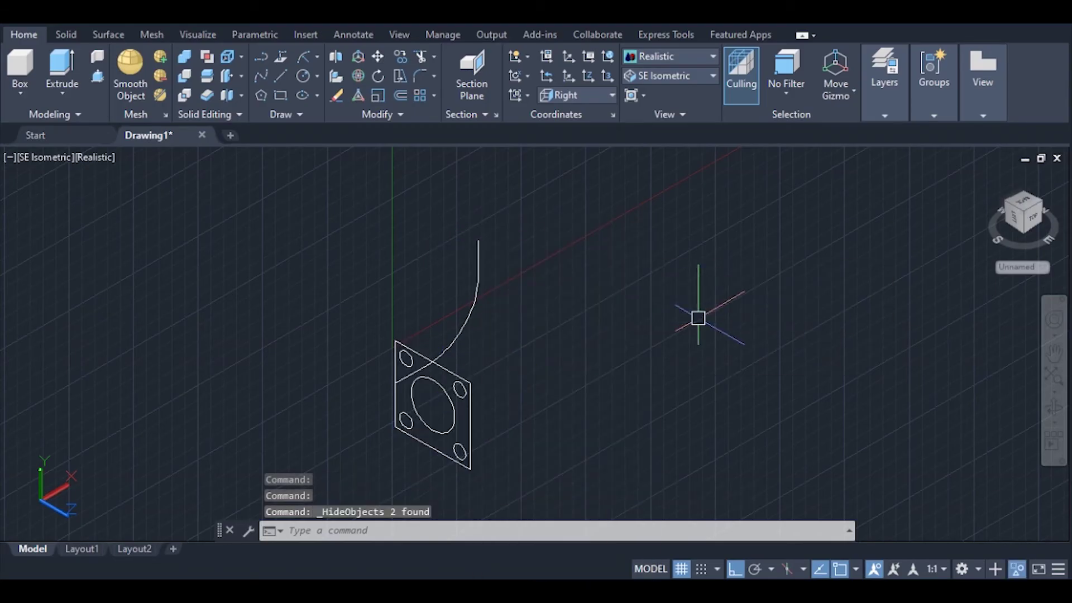
scroll(452, 370, "up", 1)
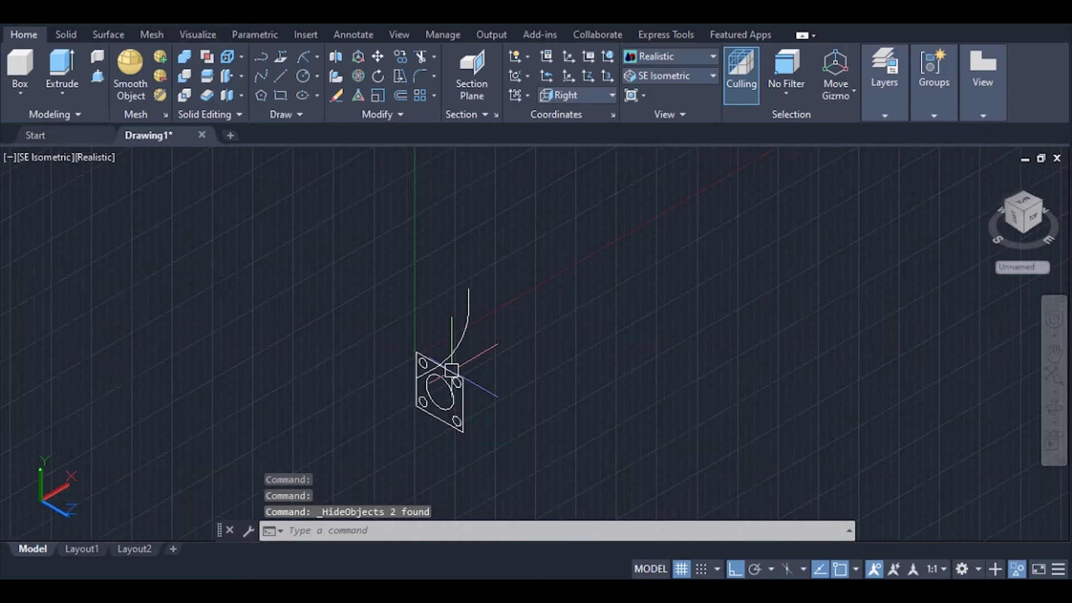
scroll(450, 366, "up", 2)
left_click_drag(490, 376, 472, 405)
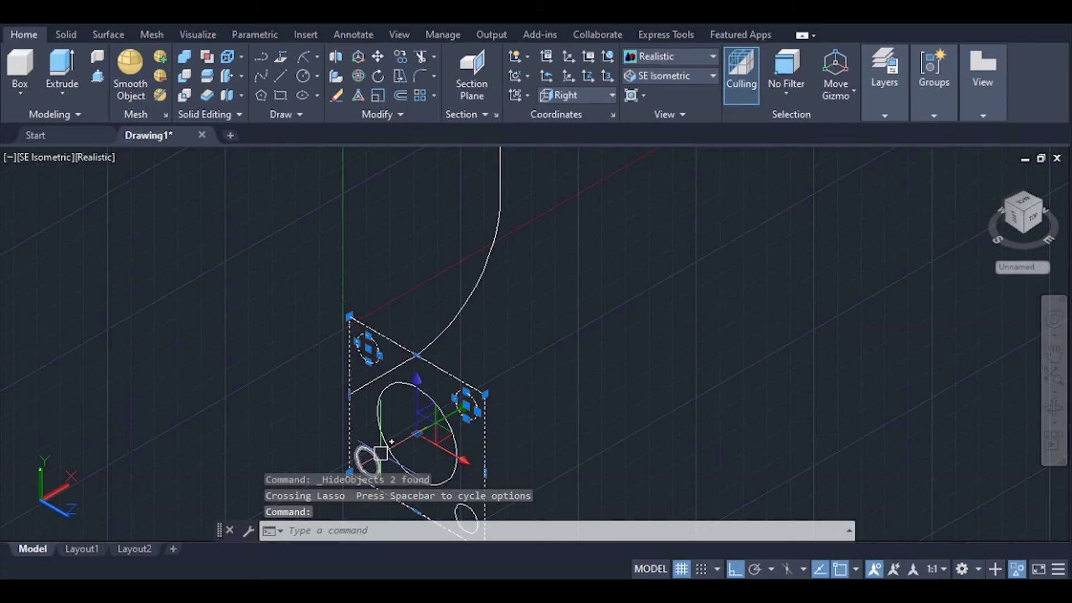
Delete the flange outline and bolt holes, then move the 210 circle to the path's lower end.
key("space")
scroll(364, 408, "down", 1)
key("Escape")
key("Escape")
key("Escape")
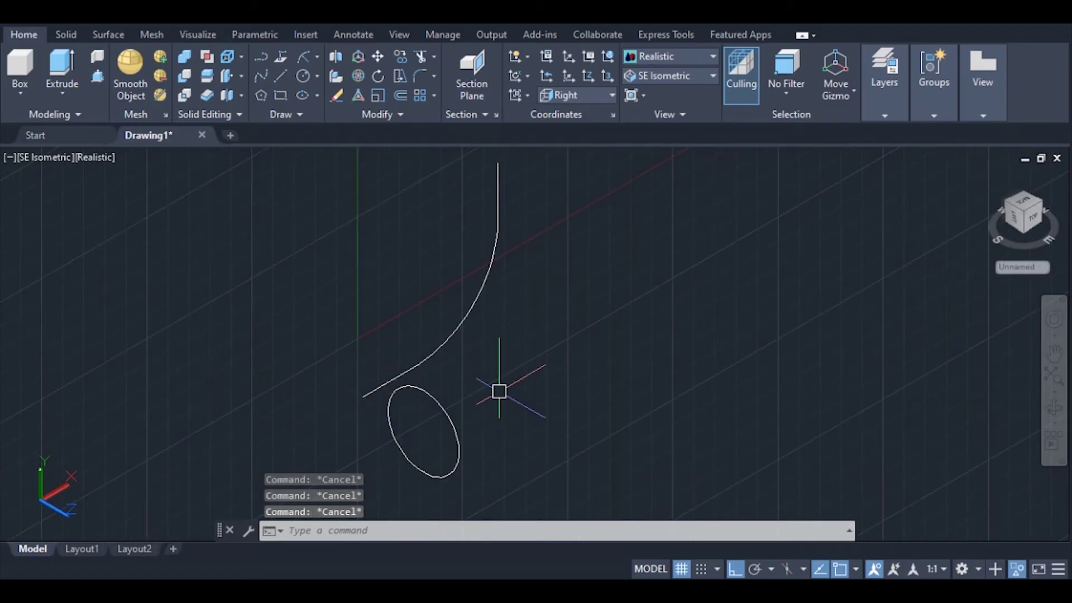
type("m")
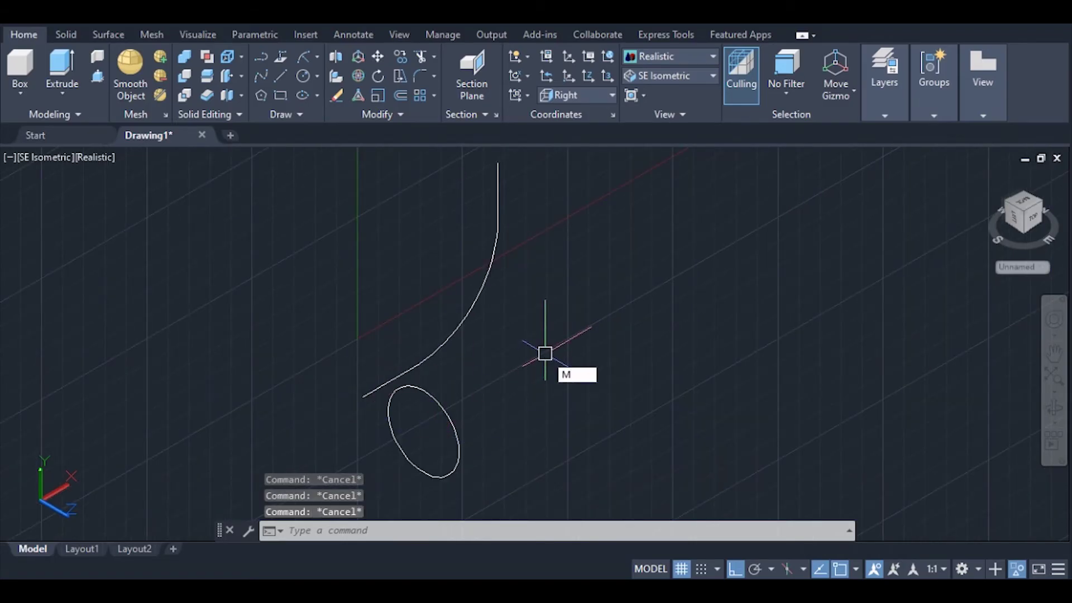
key("Return")
left_click(453, 418)
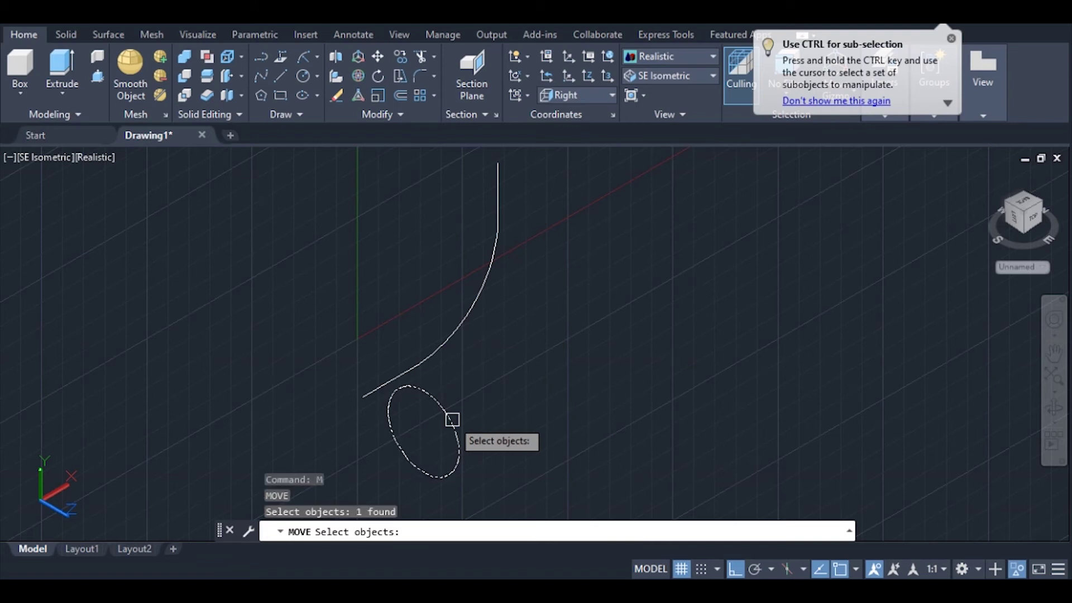
key("Return")
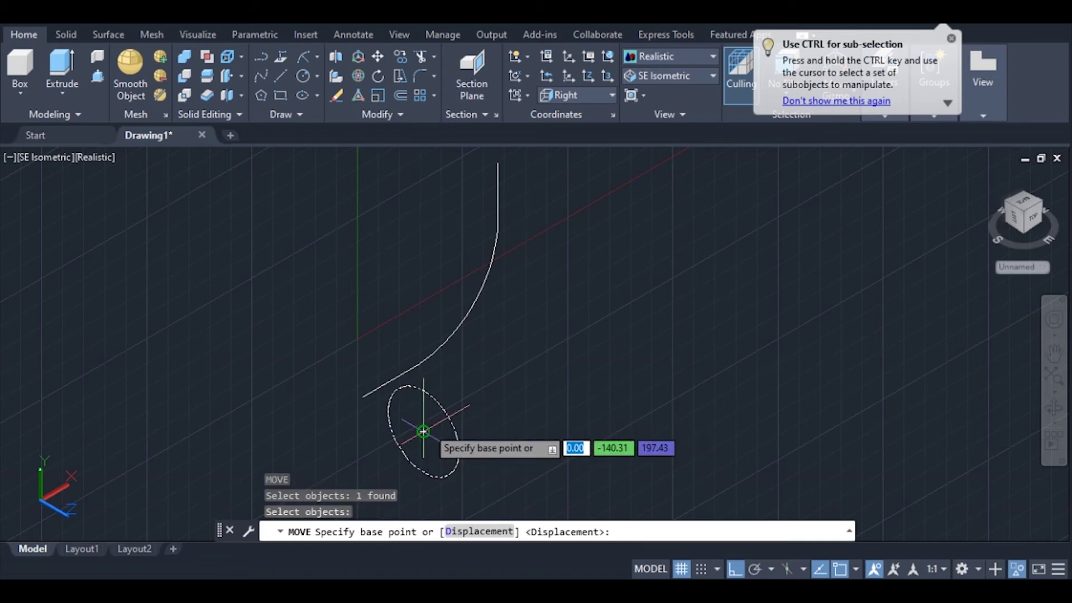
left_click(424, 430)
left_click(364, 395)
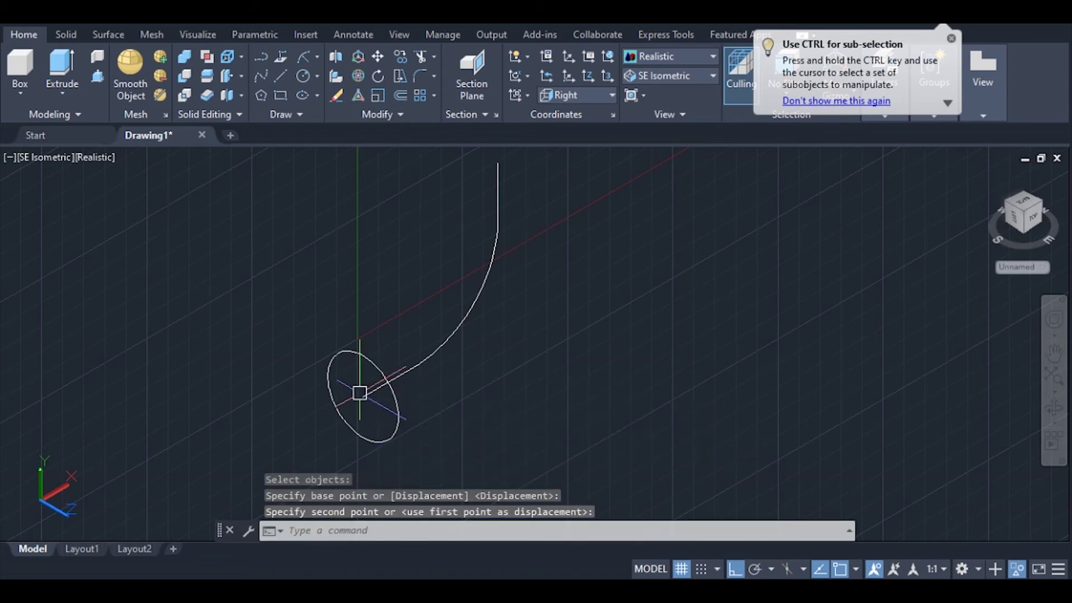
Extrude the 210 circle as a surface along the curved path to form the bent pipe.
left_click(58, 64)
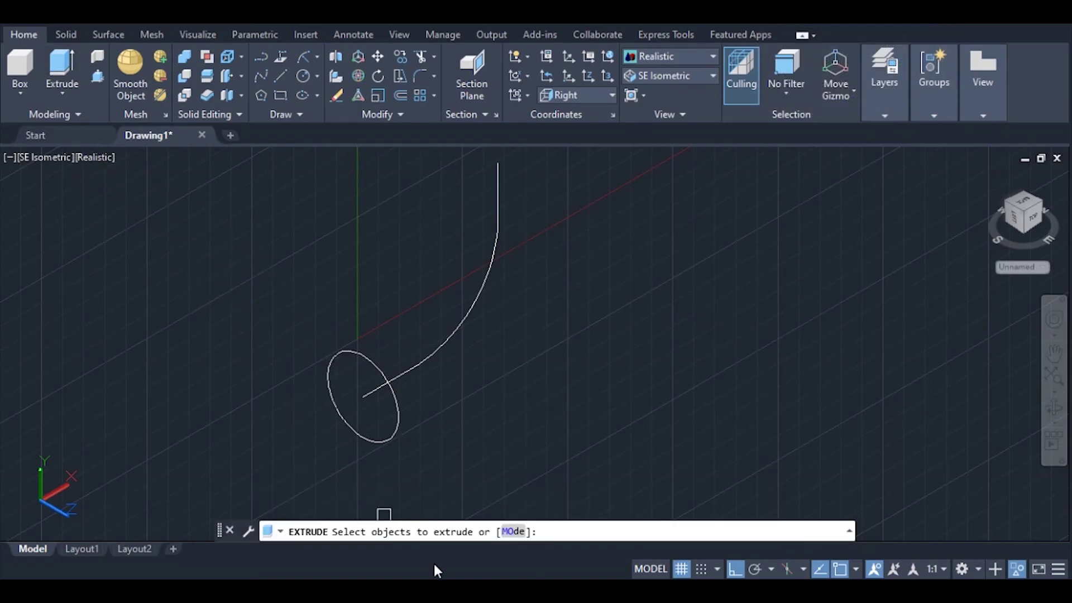
left_click(513, 533)
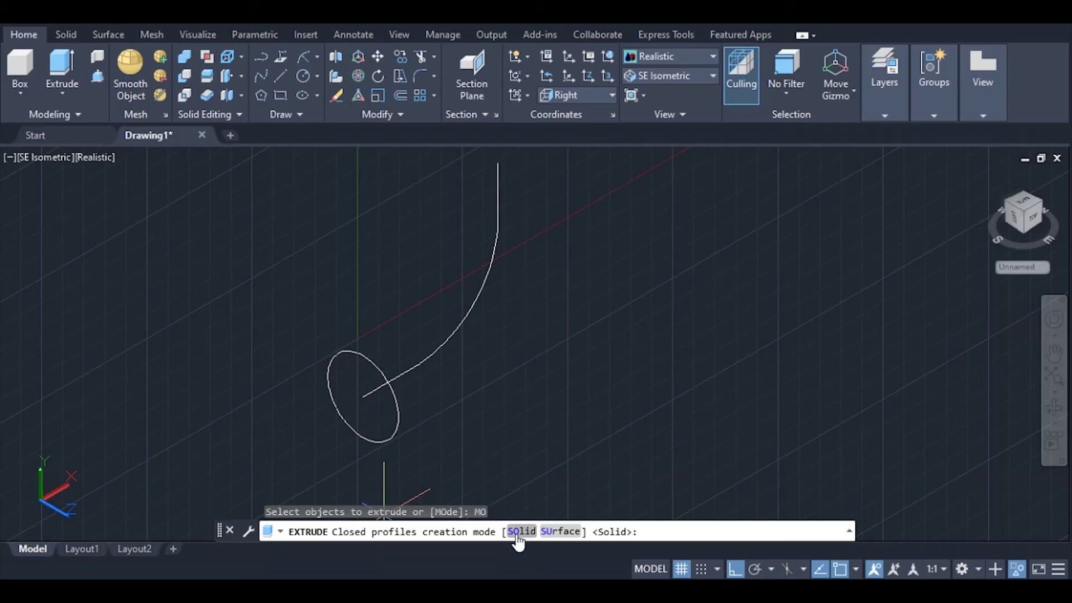
left_click(560, 533)
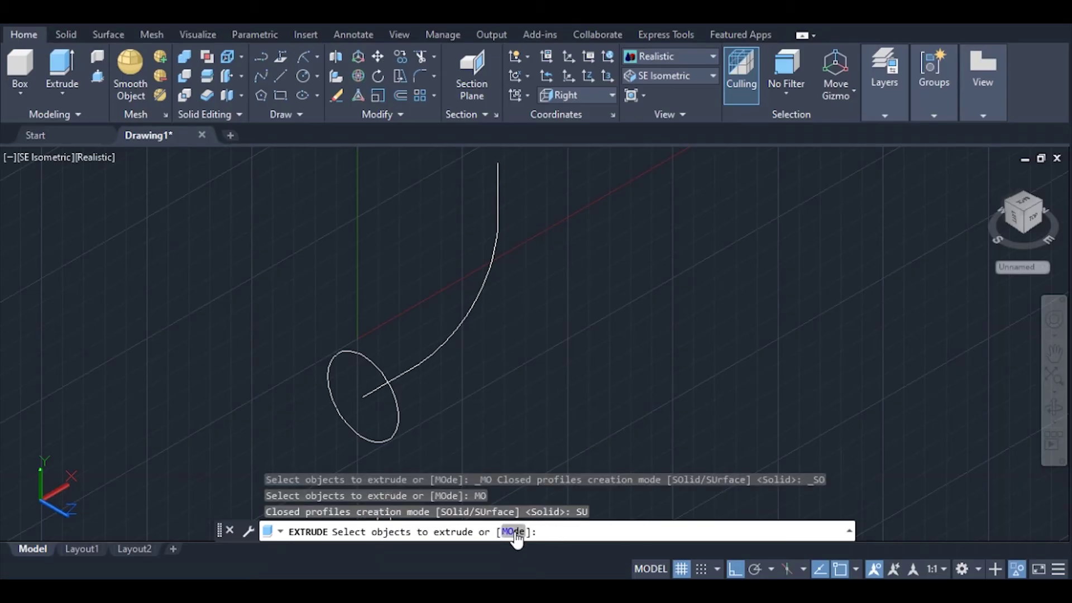
left_click(371, 364)
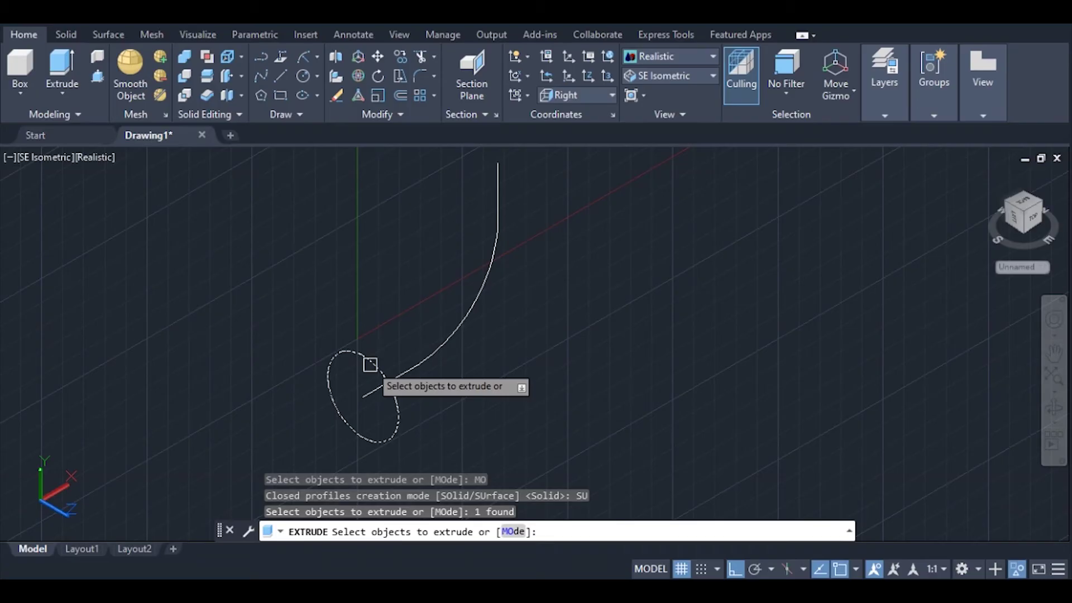
key("Return")
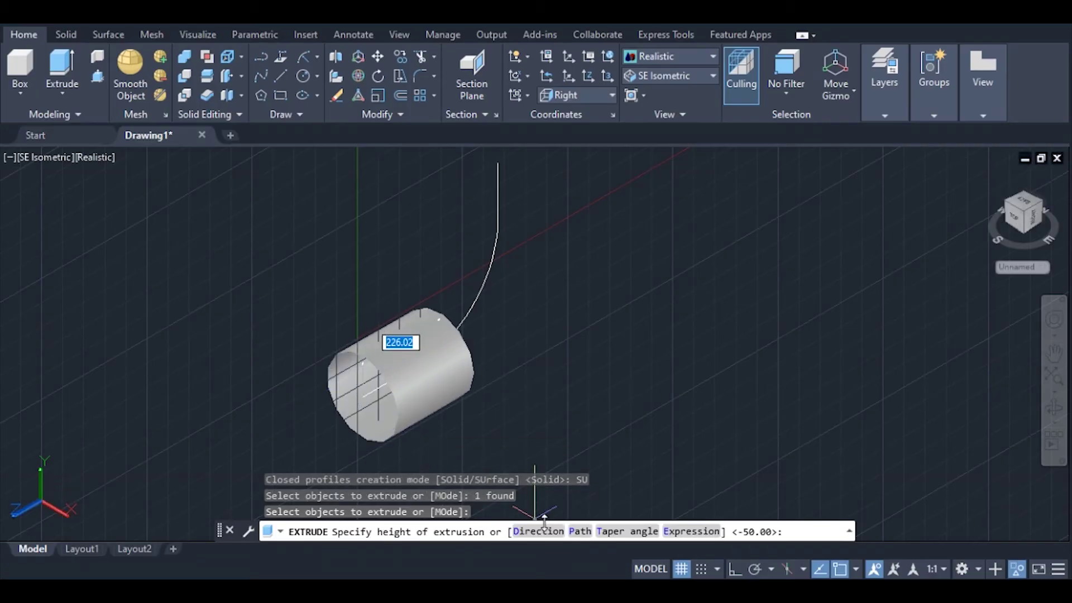
left_click(580, 531)
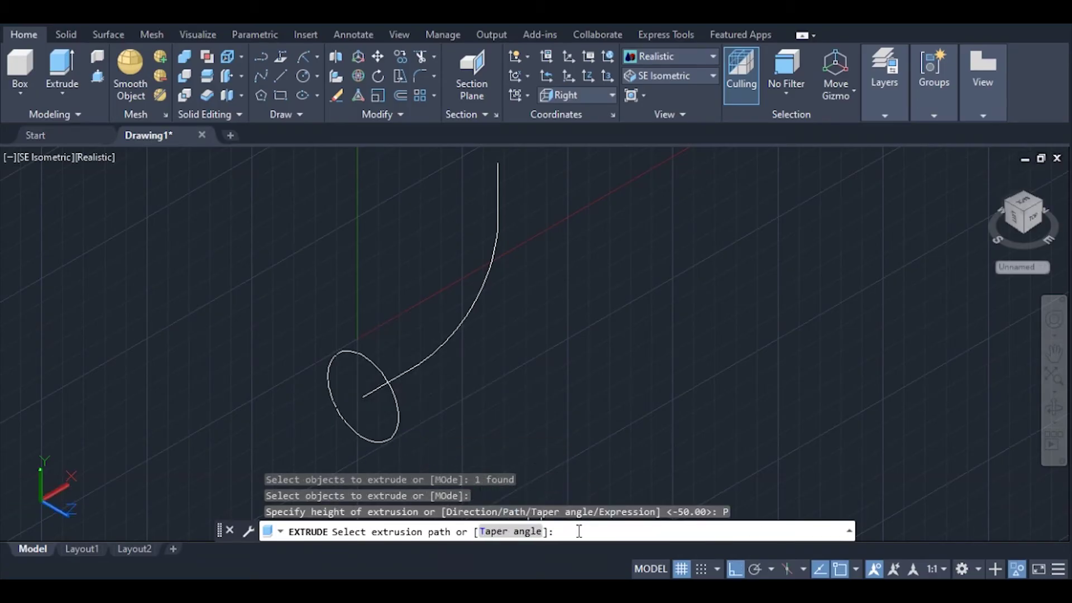
left_click(455, 337)
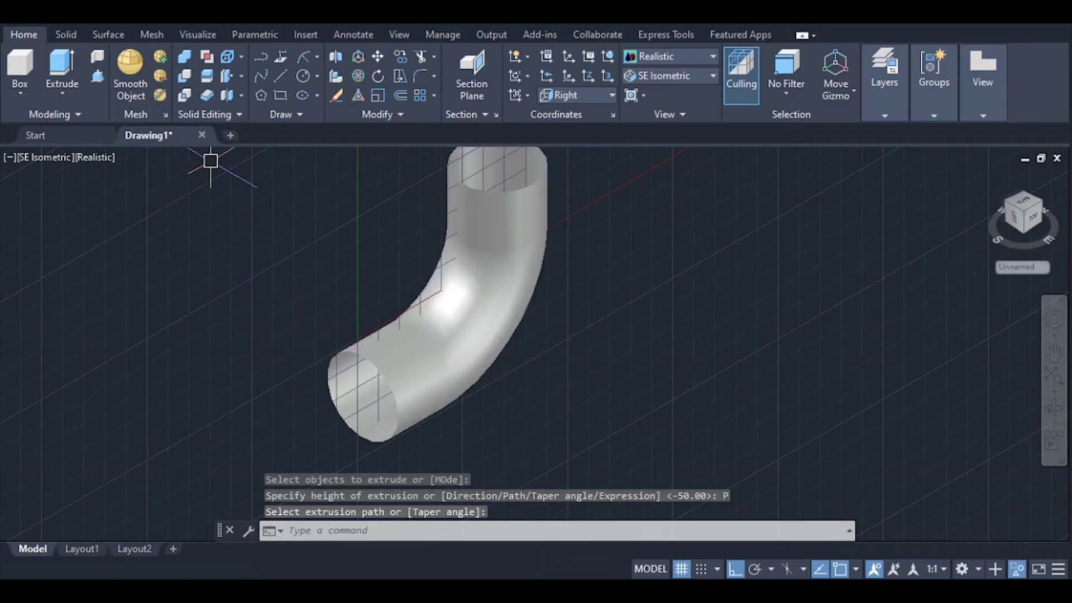
Thicken the bent pipe surface by 20 and turn off the drawing grid.
left_click(206, 94)
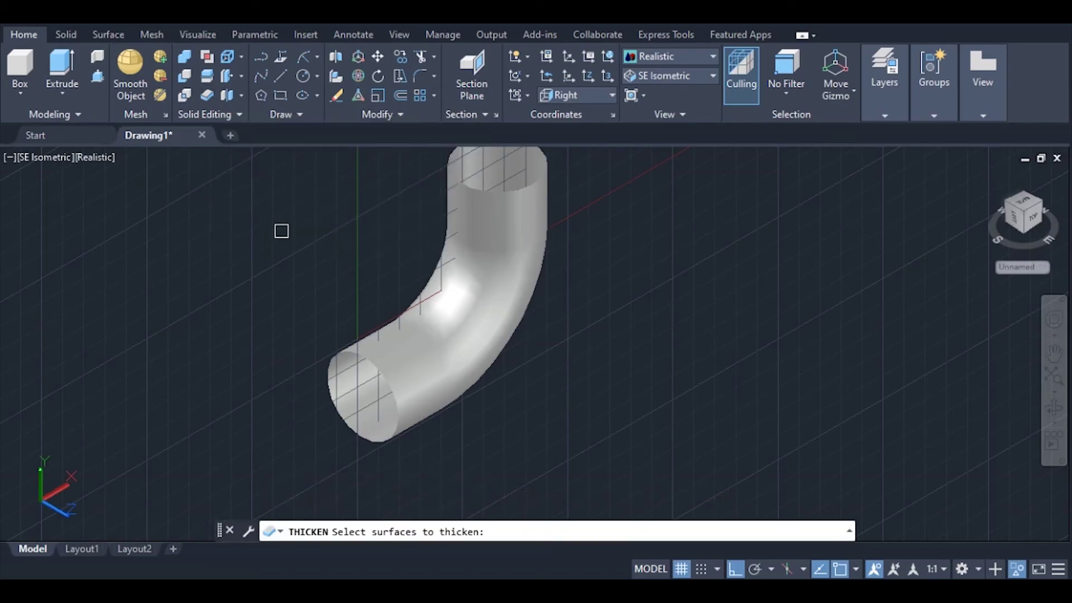
left_click(425, 362)
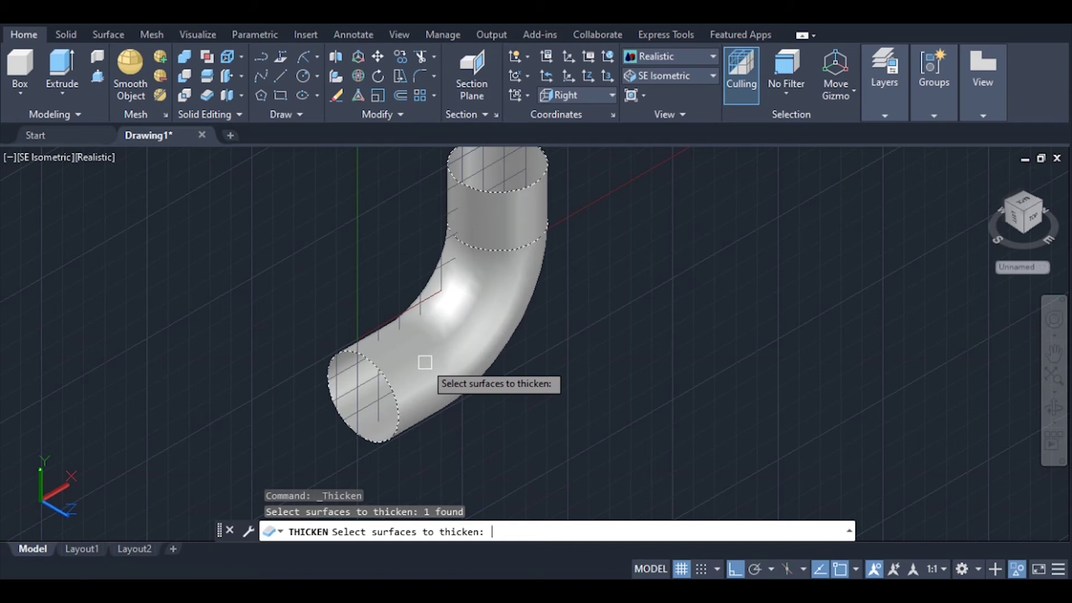
key("Return")
type("20")
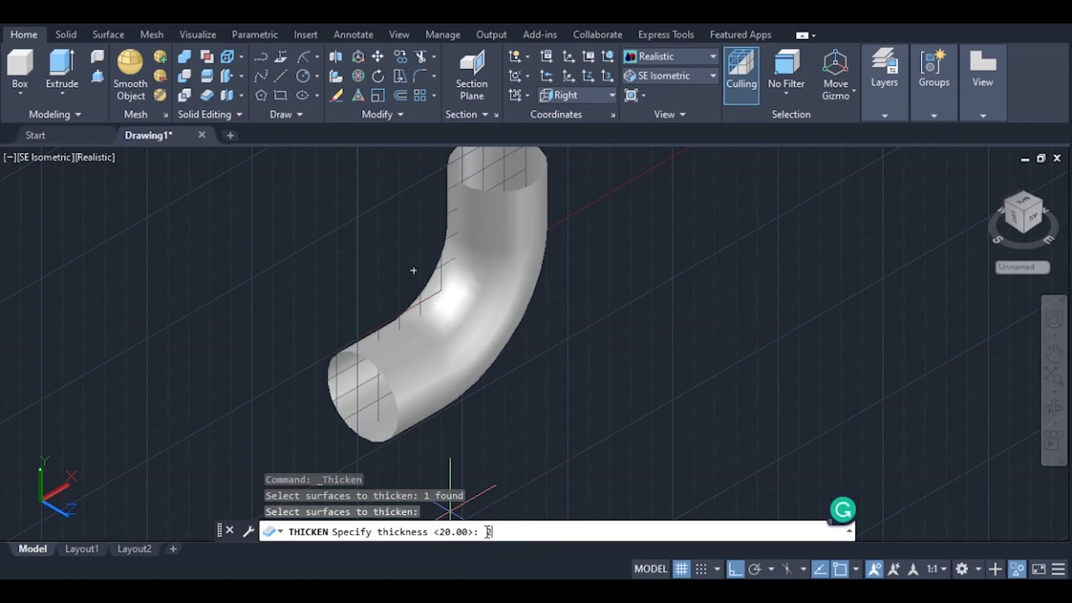
key("Return")
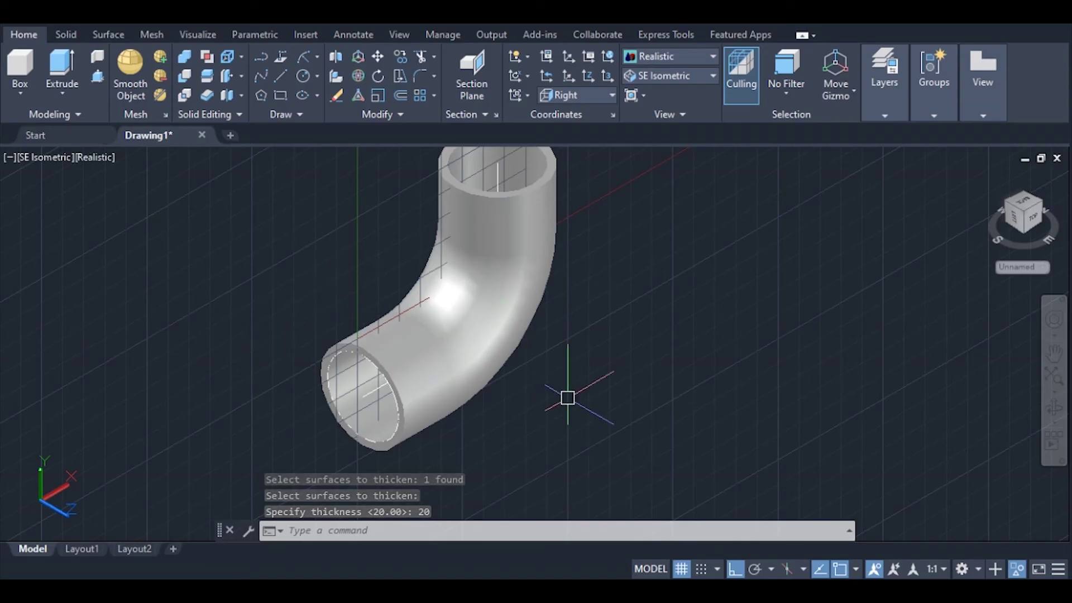
key("Escape")
left_click(690, 569)
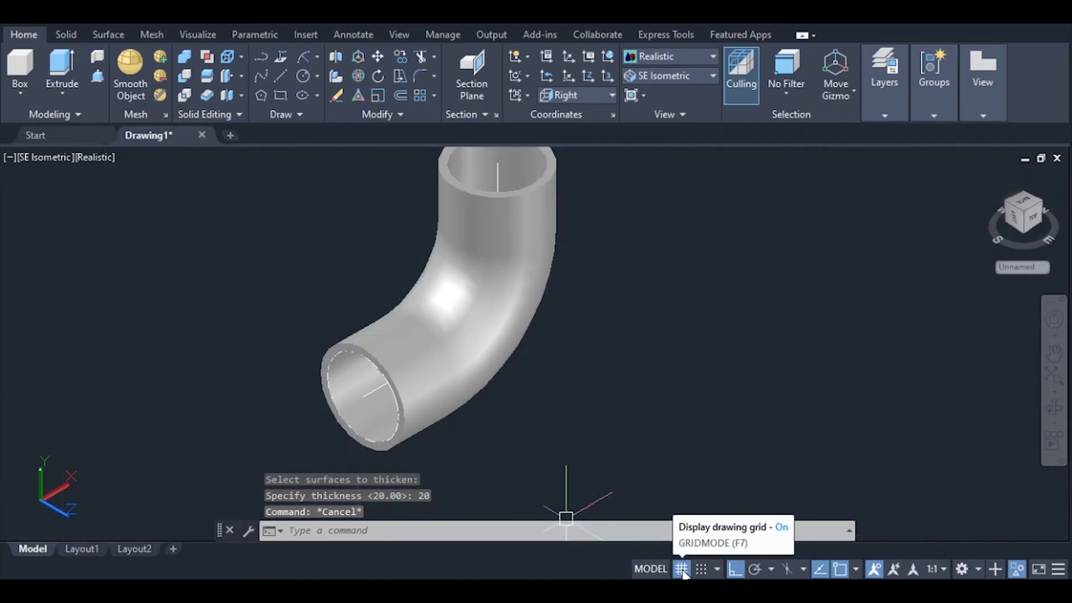
right_click(606, 378)
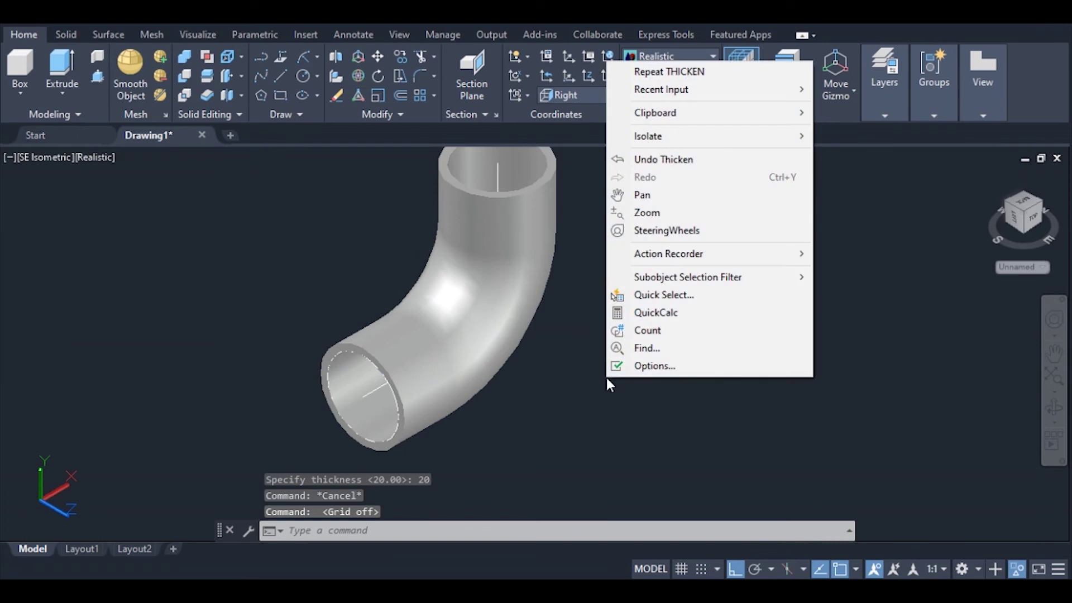
mouse_move(670, 136)
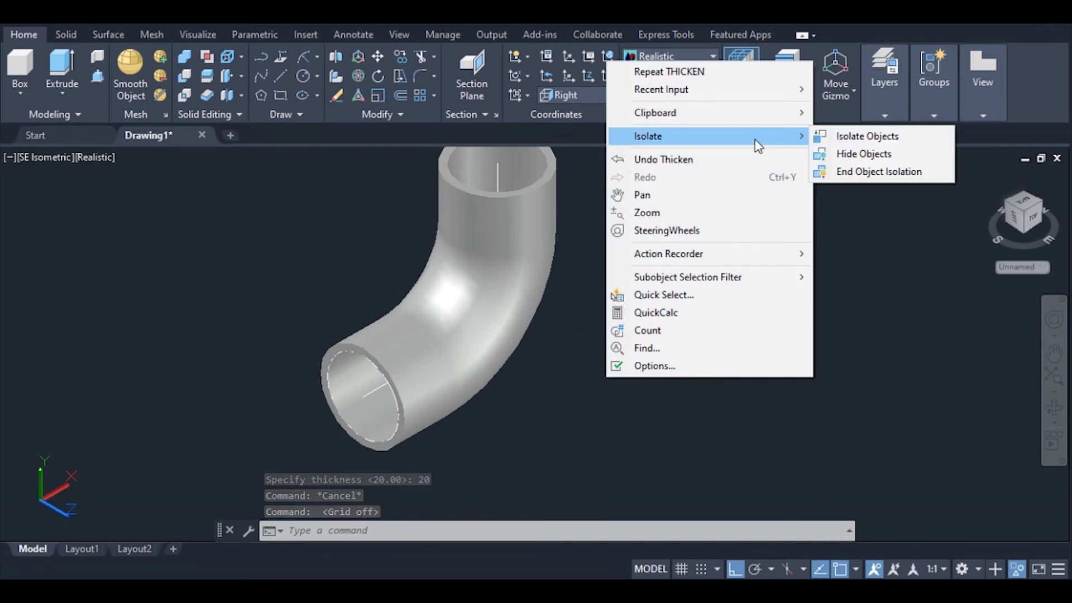
Unhide the flange plates and move the lower flange onto the elbow's bottom end.
left_click(848, 174)
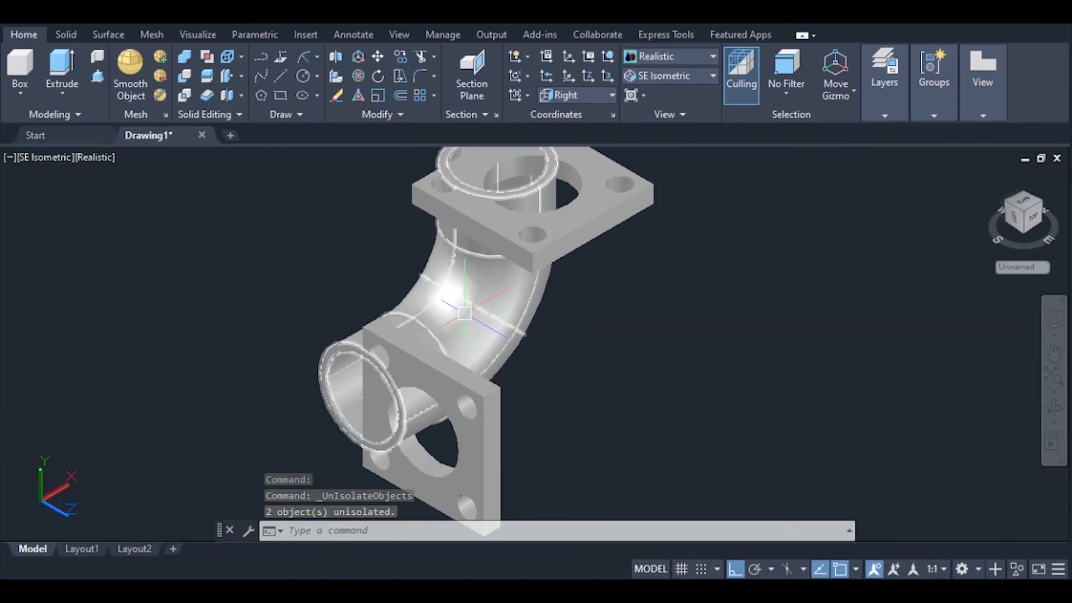
left_click(465, 313)
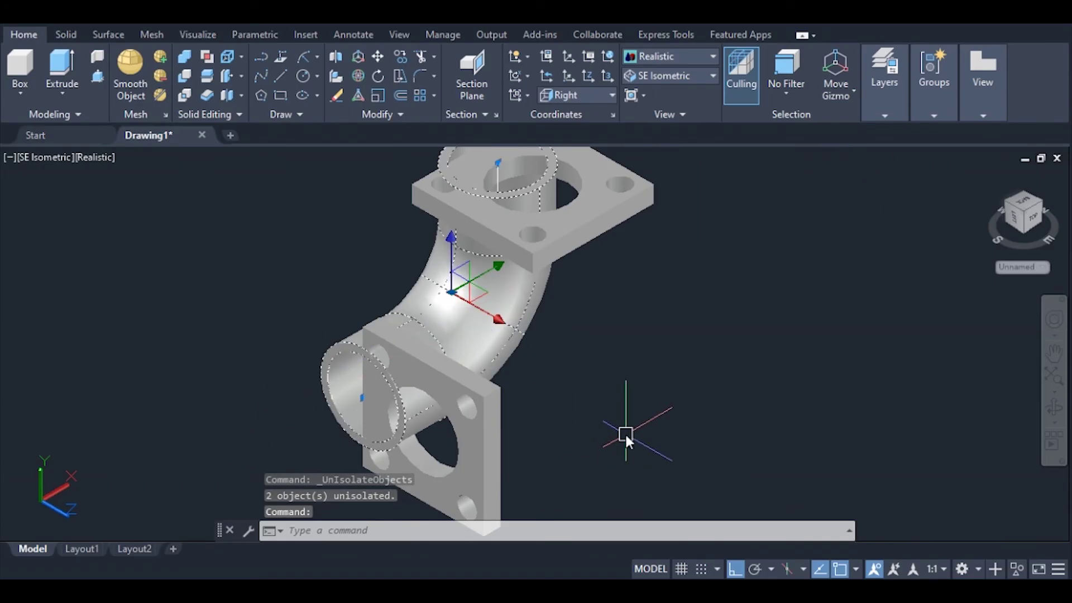
type("M")
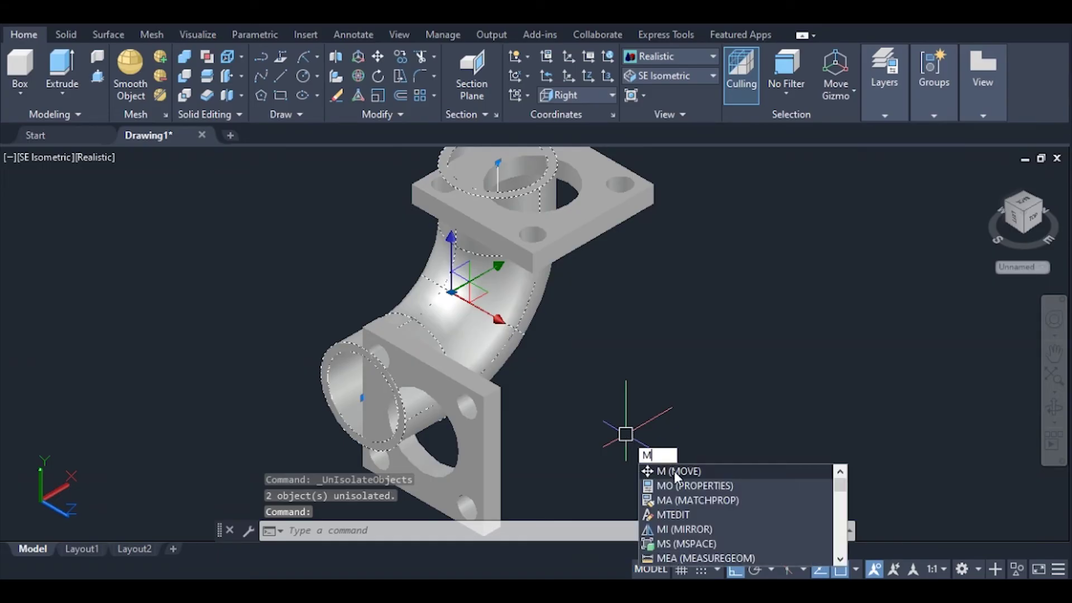
key("Return")
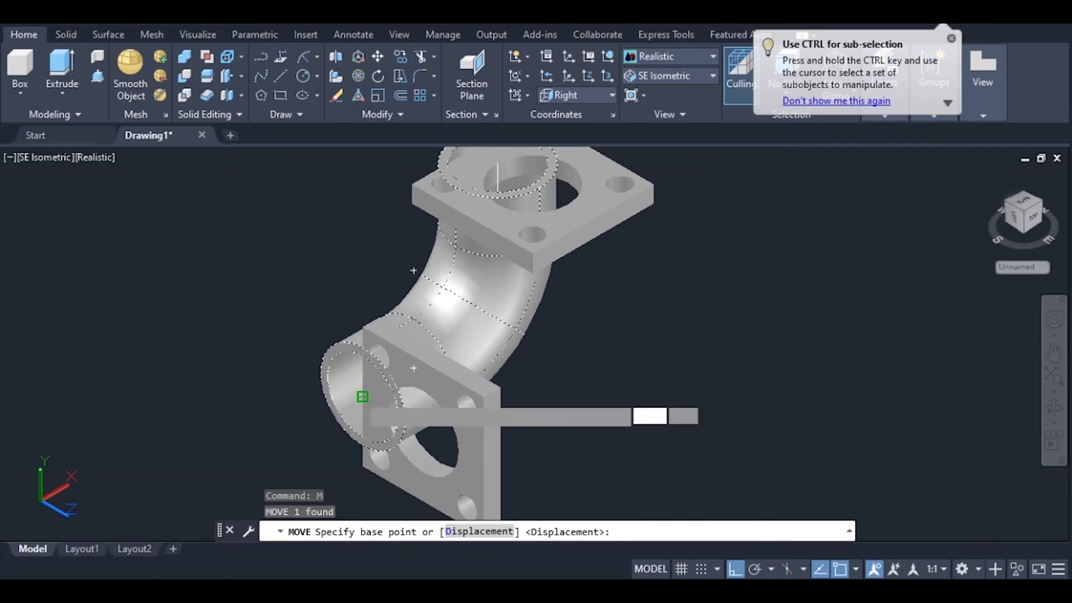
left_click(359, 397)
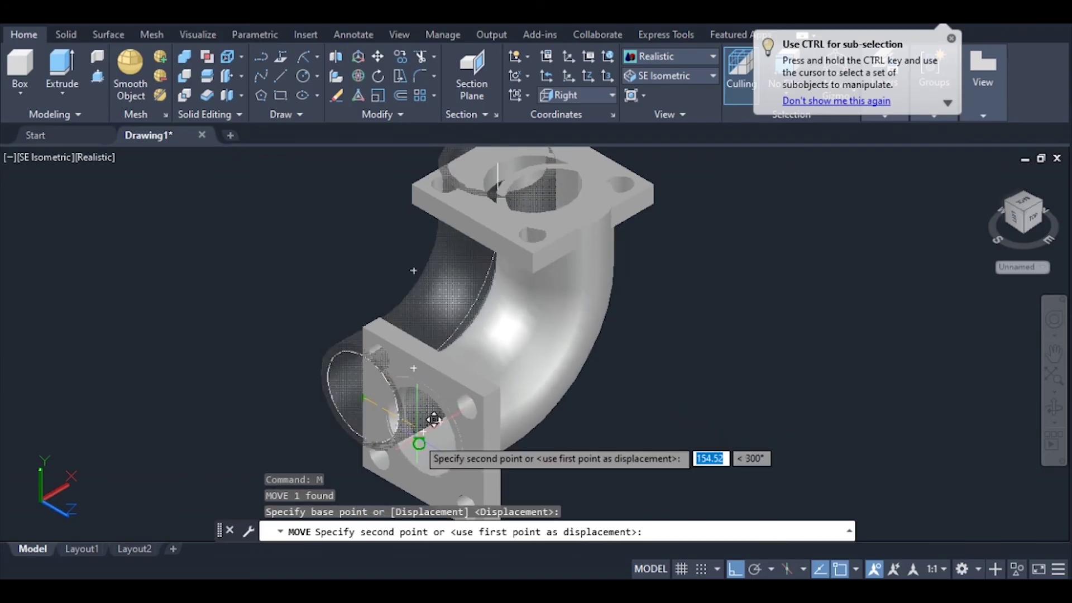
left_click(423, 428)
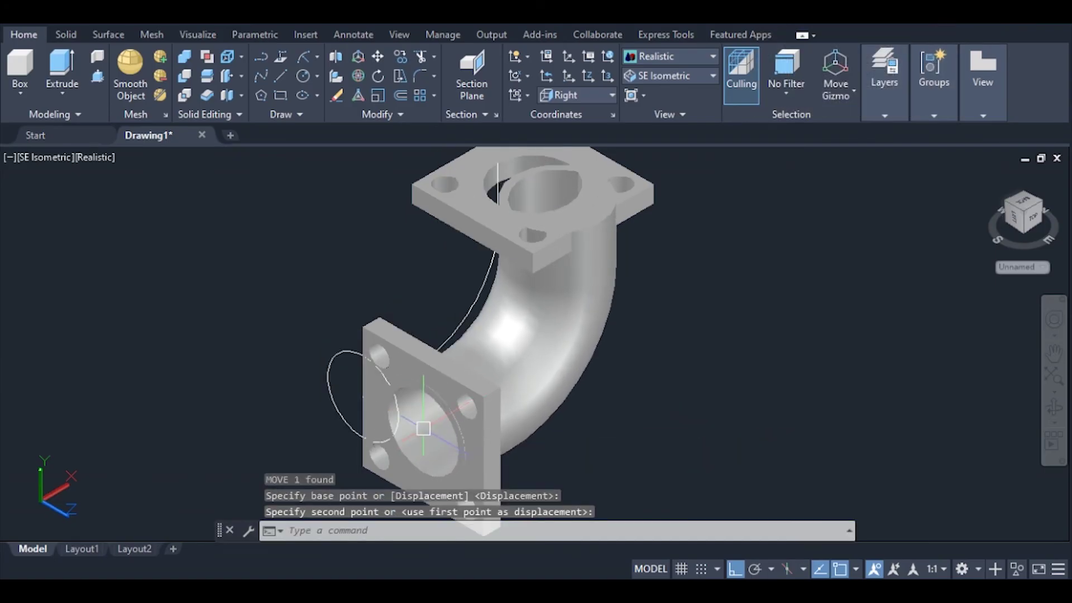
Erase the leftover profile circle and path arc.
left_click(335, 356)
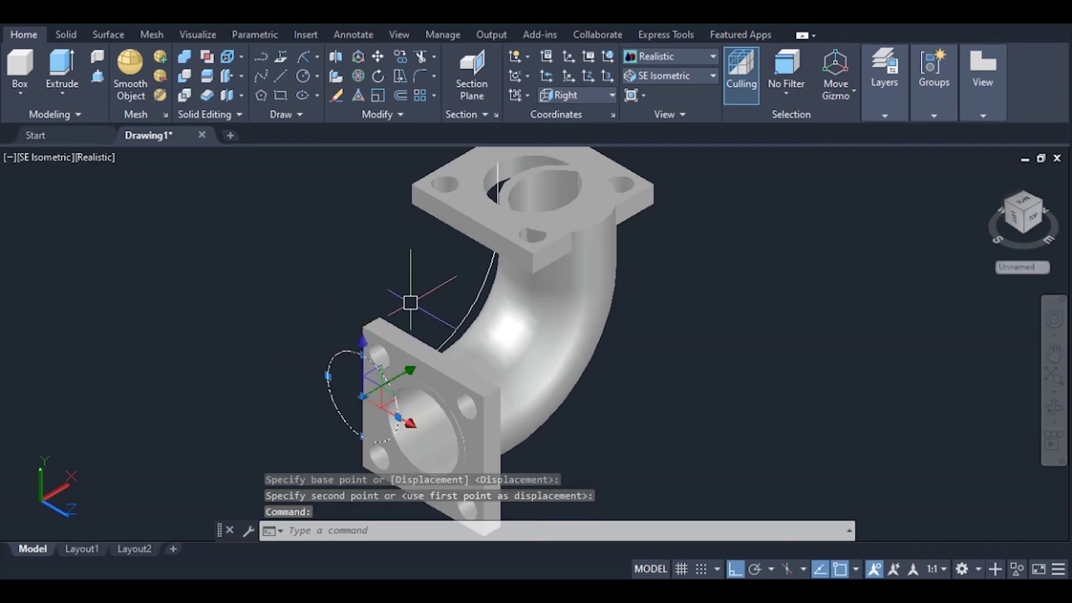
left_click(474, 300)
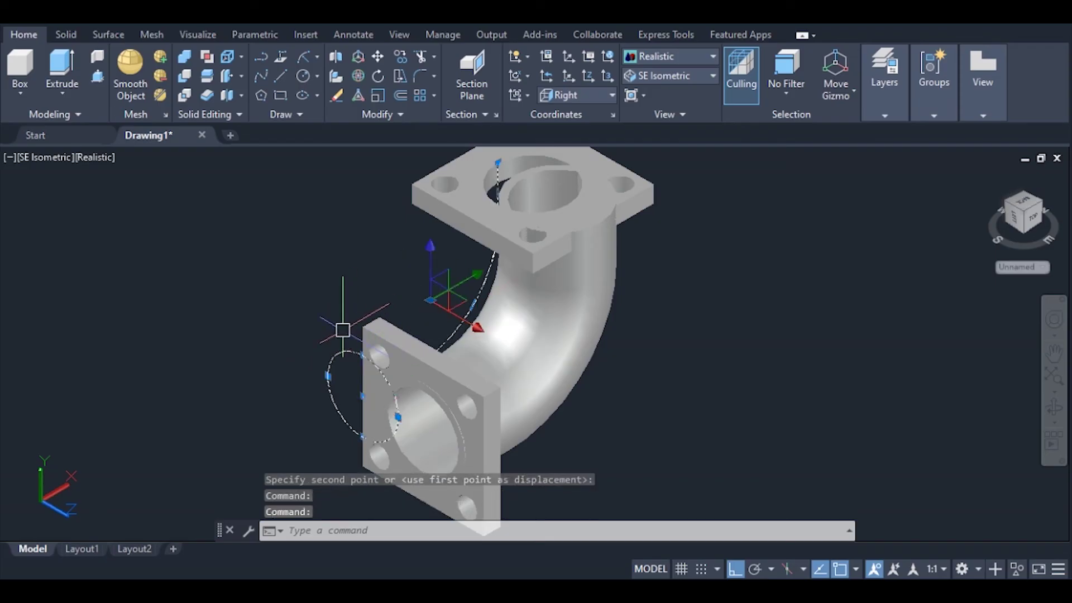
type("e")
key("Return")
type("E")
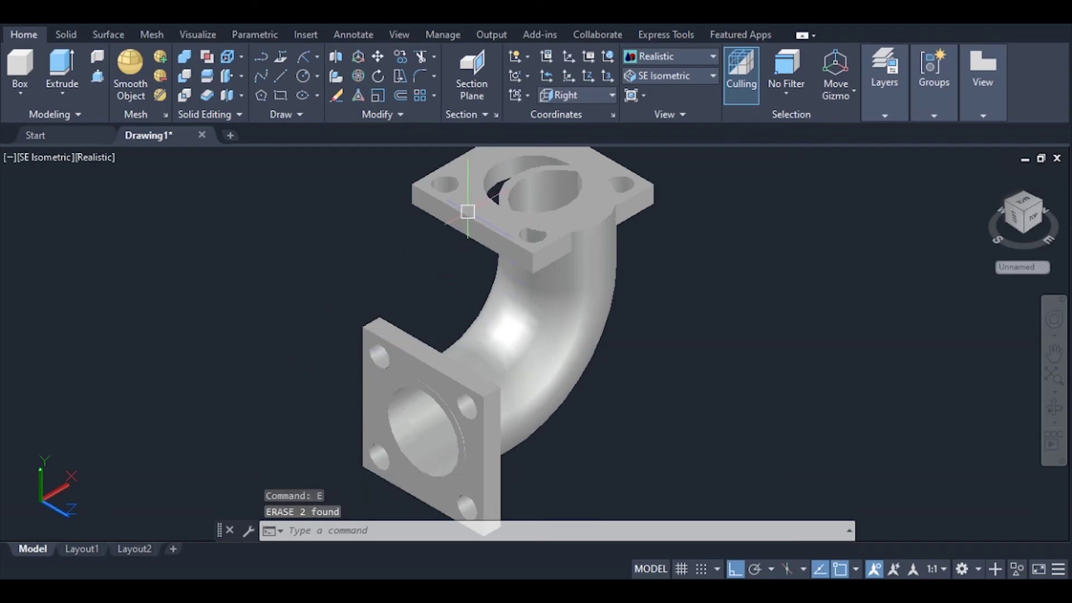
Move the top flange from its centre onto the centre of the elbow's top end.
left_click(460, 192)
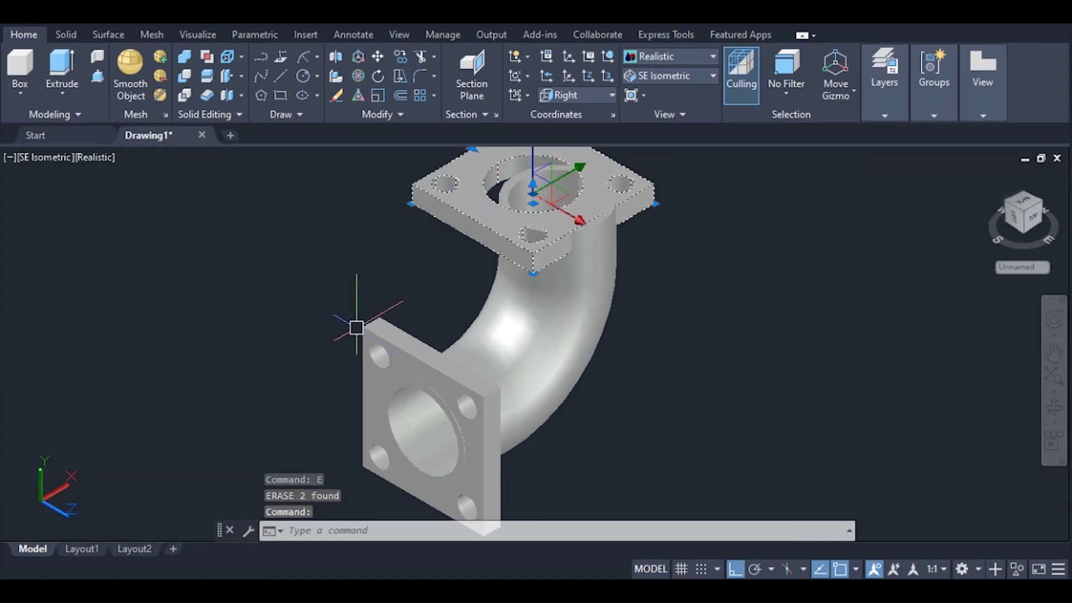
type("MO")
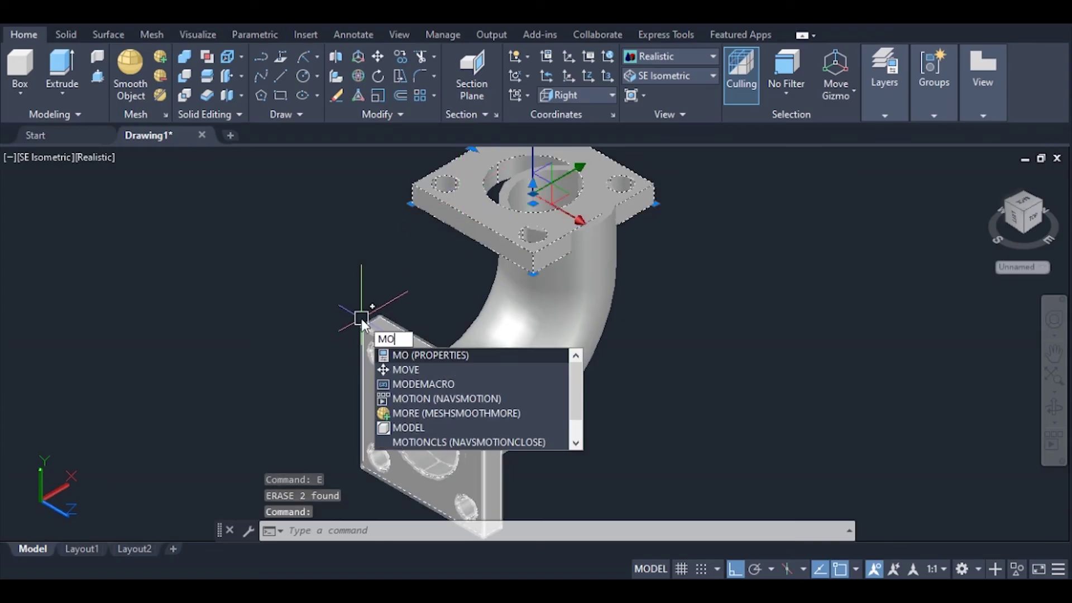
left_click(412, 369)
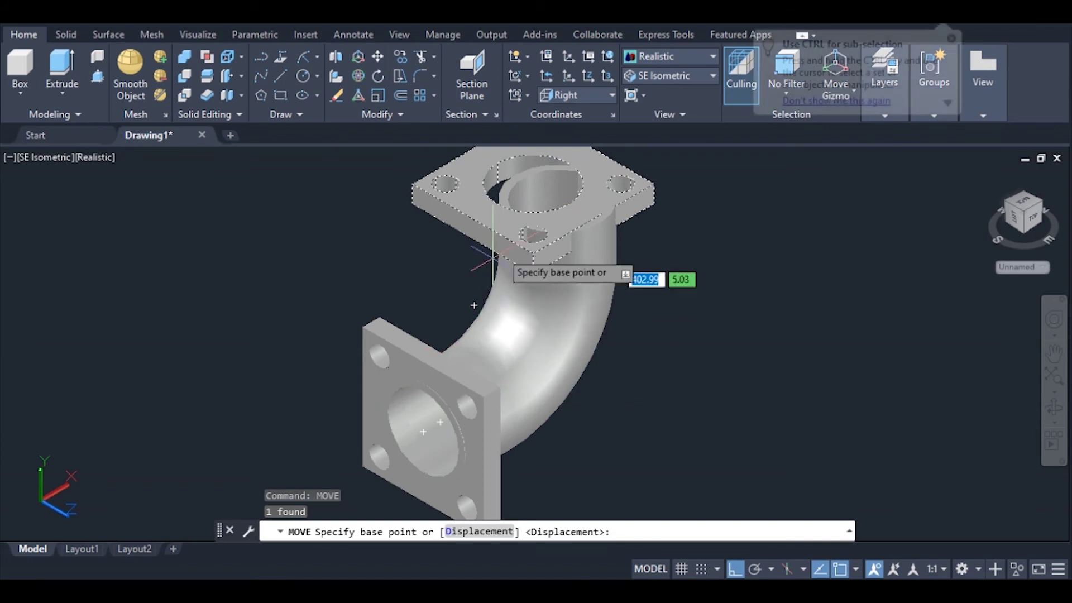
left_click(528, 177)
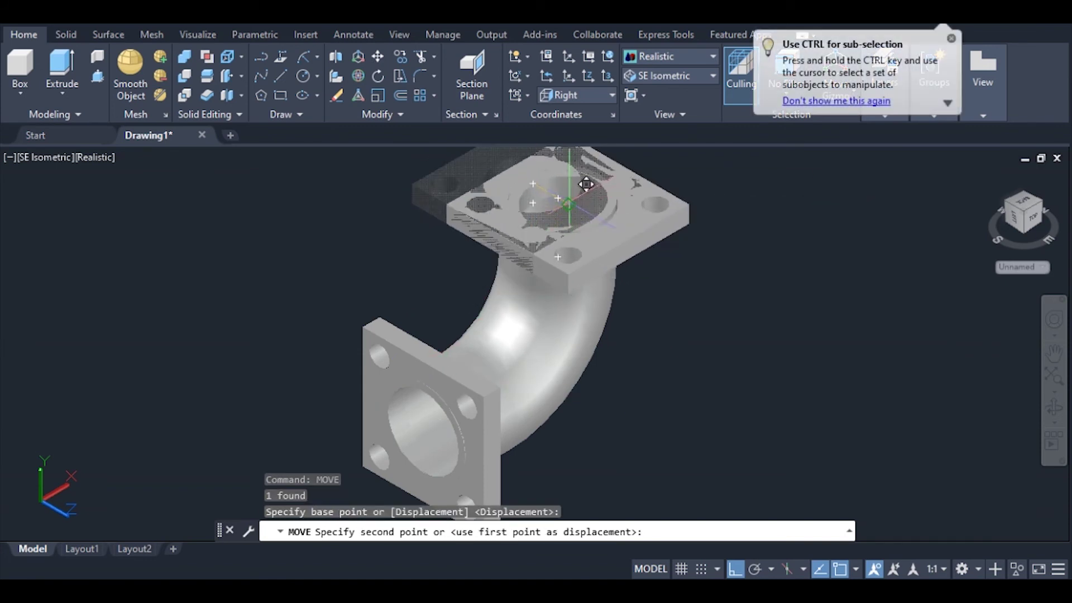
left_click(558, 197)
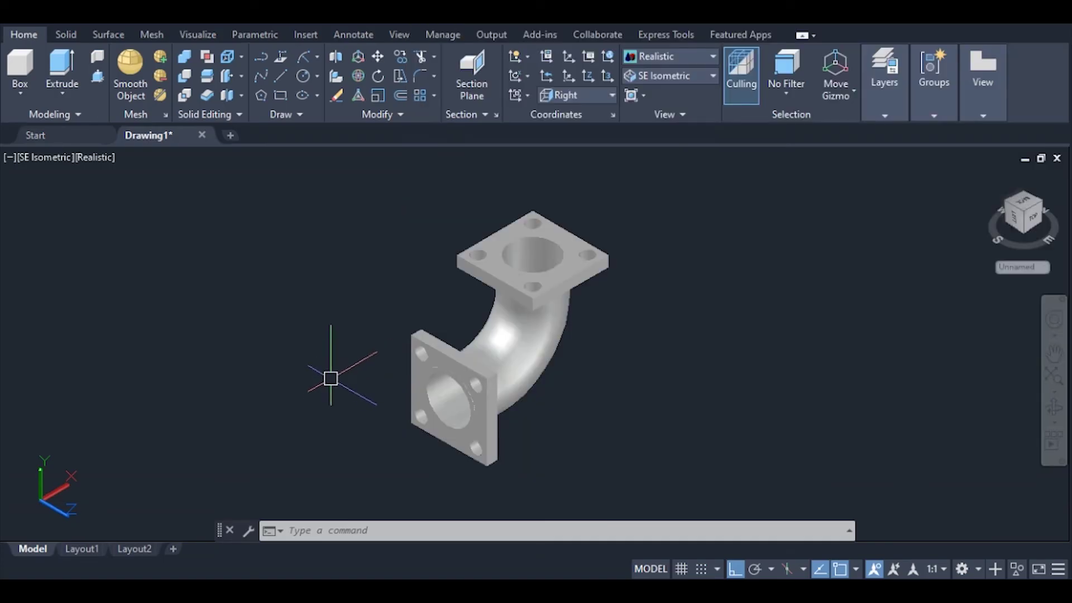
type("F")
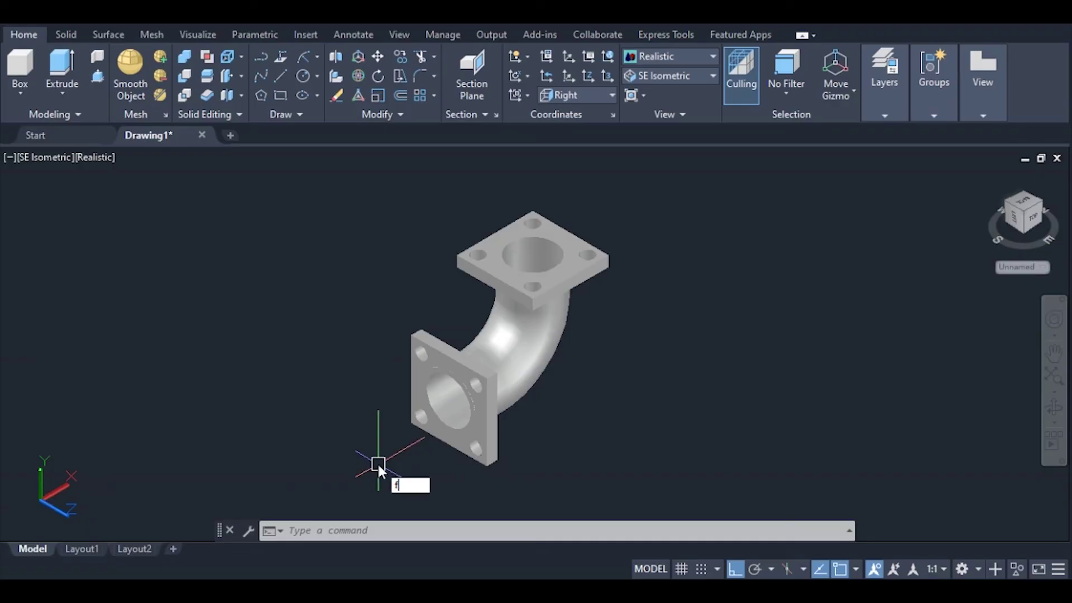
type("I")
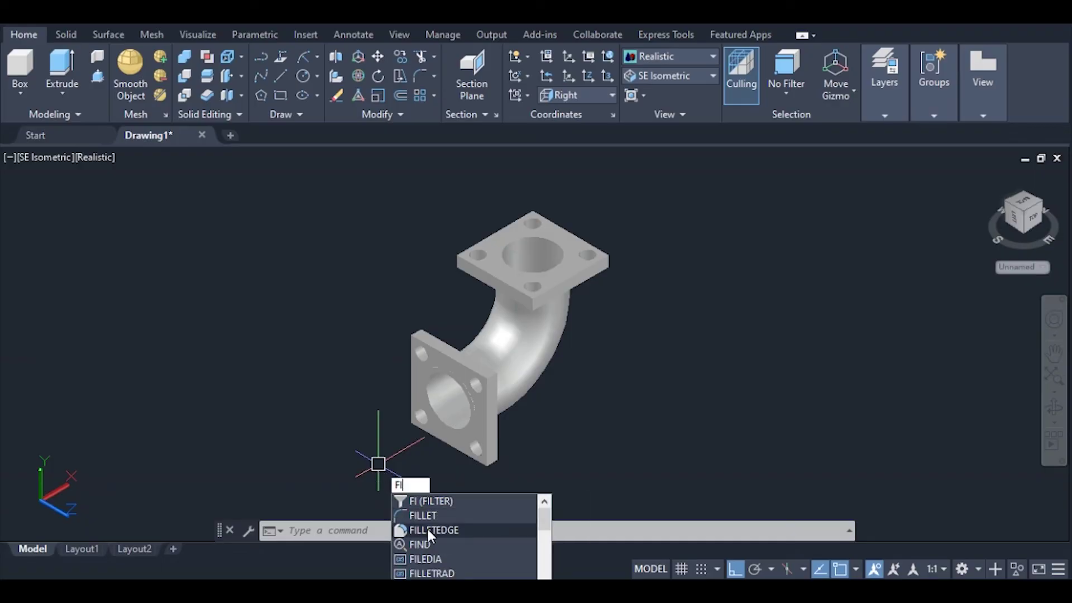
Attempt an edge fillet on the top flange, then switch to the Shaded with Edges style.
left_click(426, 530)
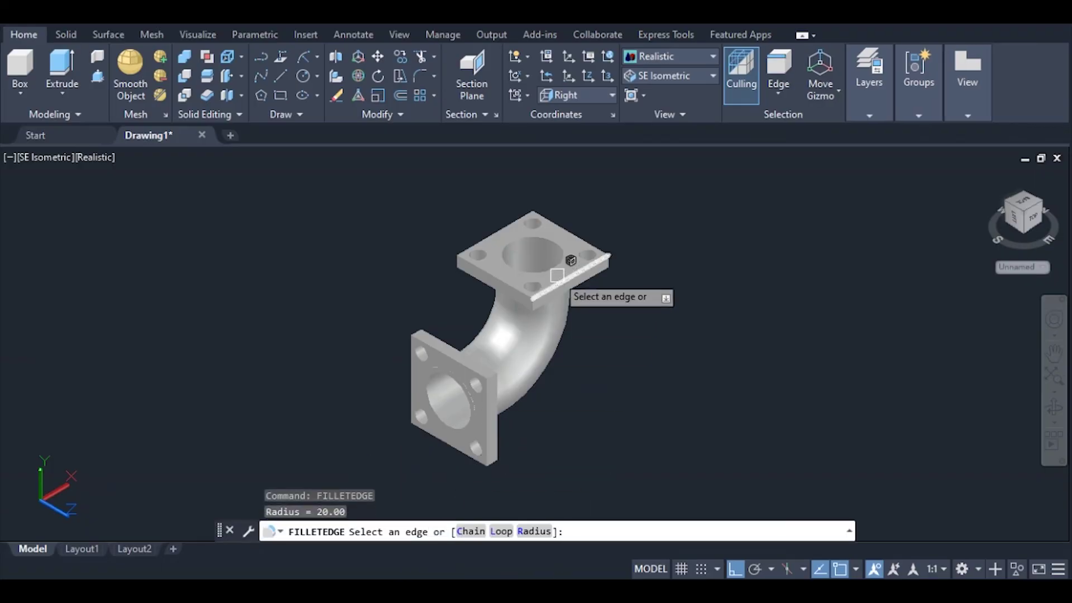
left_click(479, 280)
left_click(673, 55)
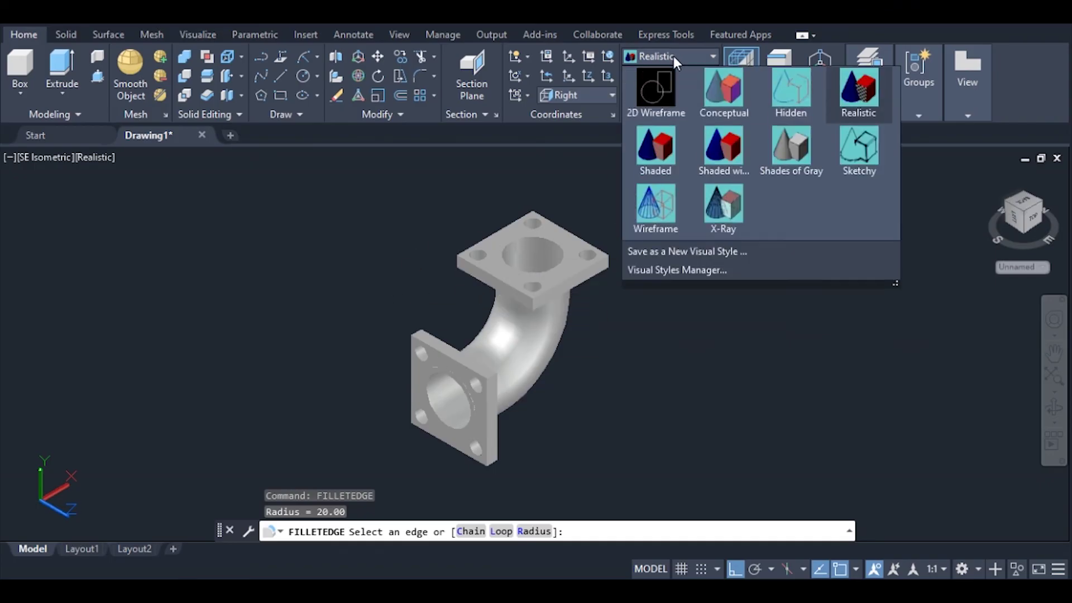
left_click(728, 157)
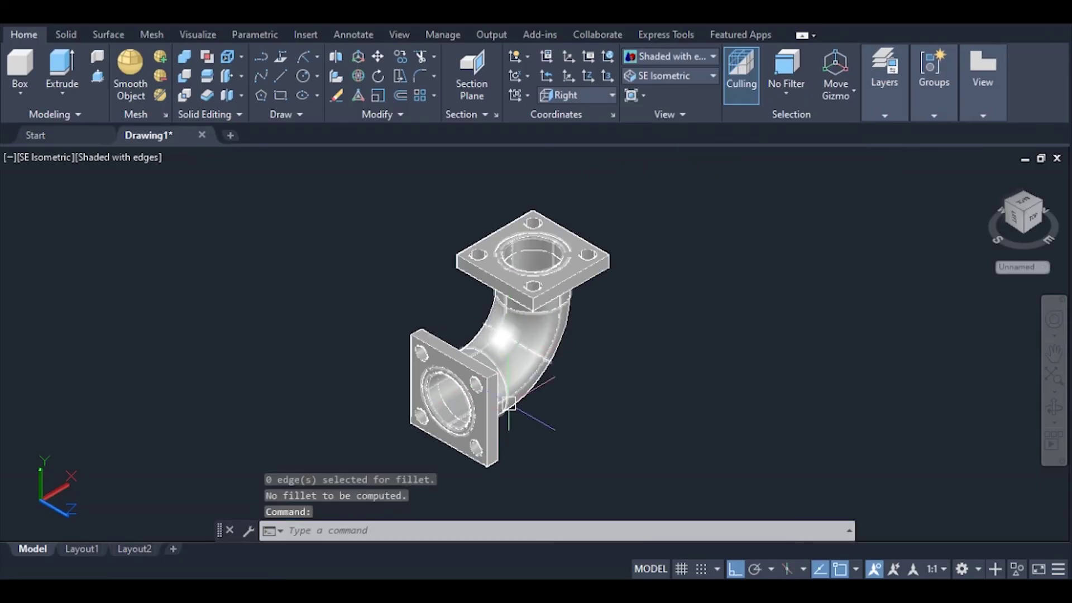
type("fi")
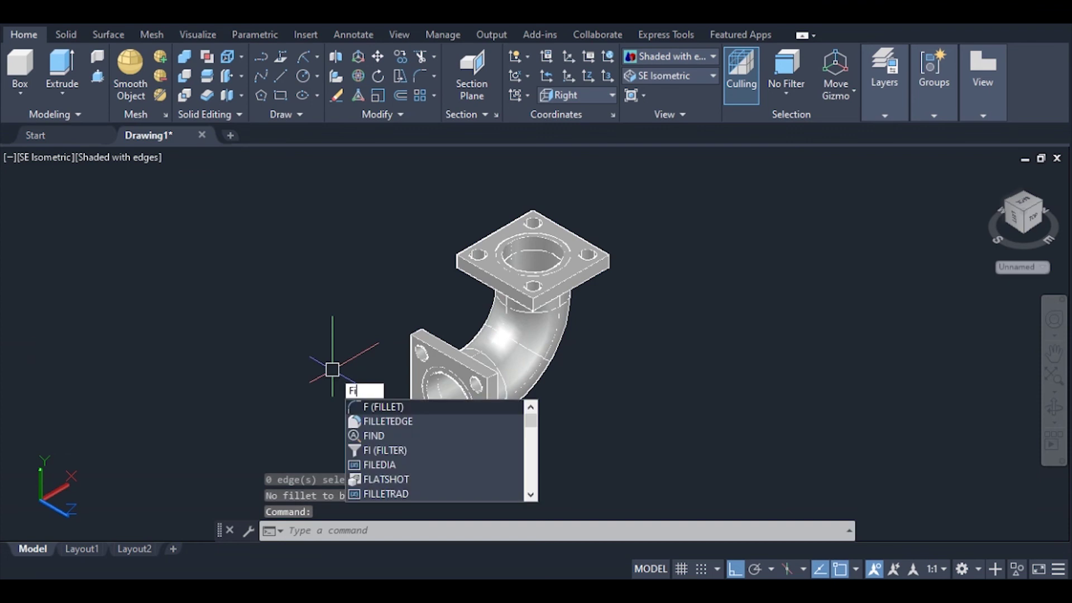
type("ll")
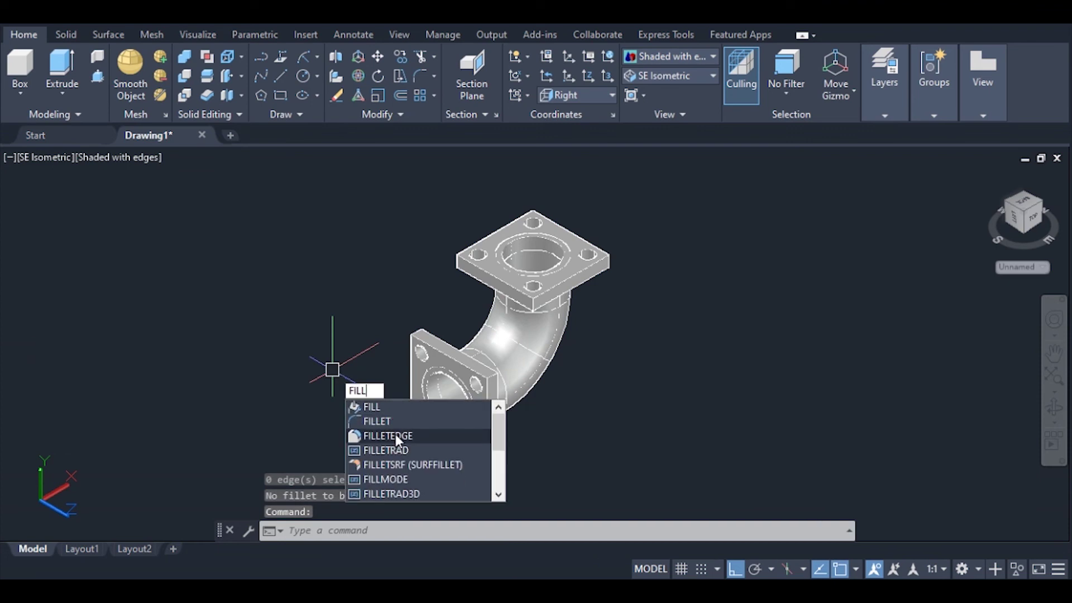
Run FILLETEDGE with a 20 radius and pick two corner edges of the lower flange.
left_click(395, 435)
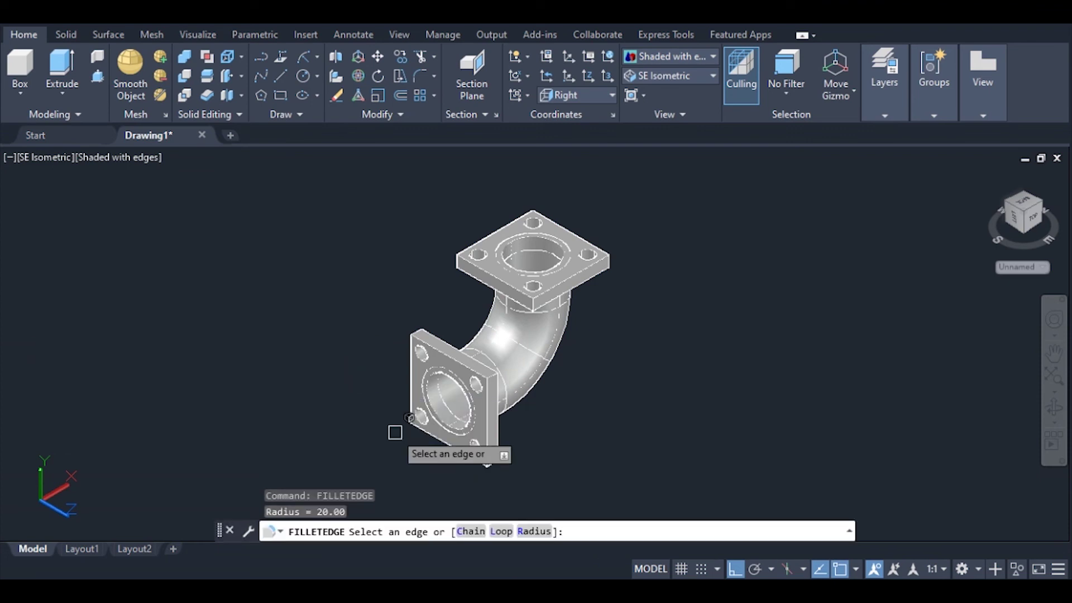
left_click(534, 531)
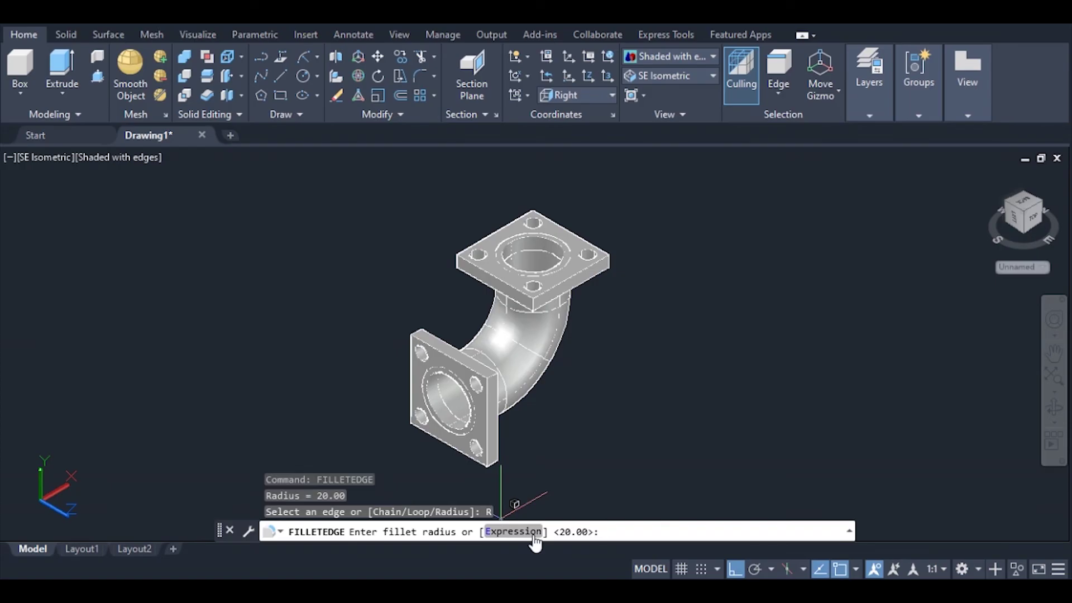
key("Return")
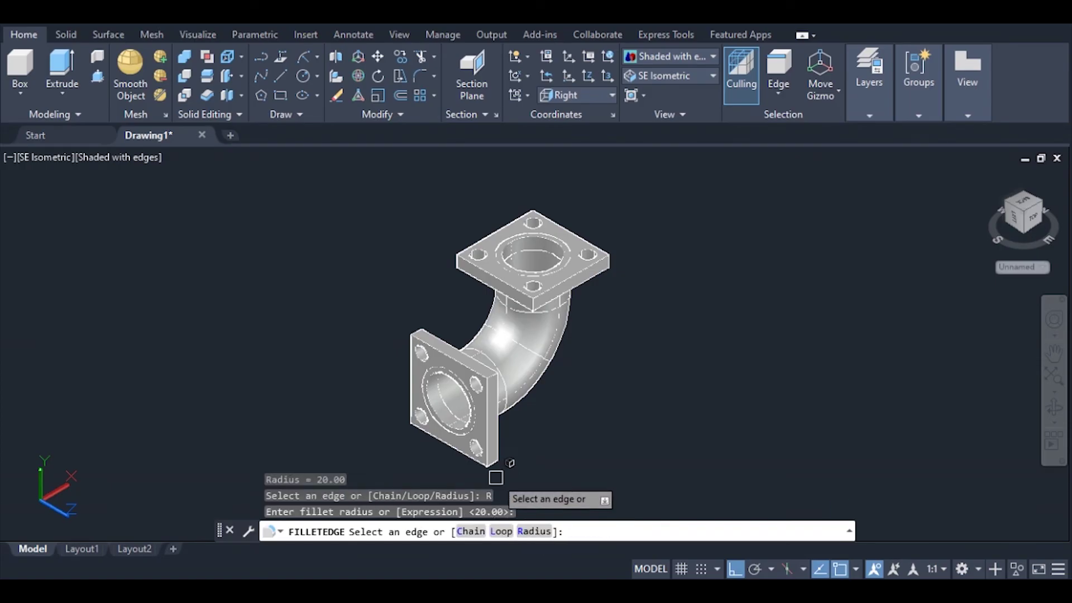
scroll(495, 478, "down", 2)
scroll(494, 465, "up", 5)
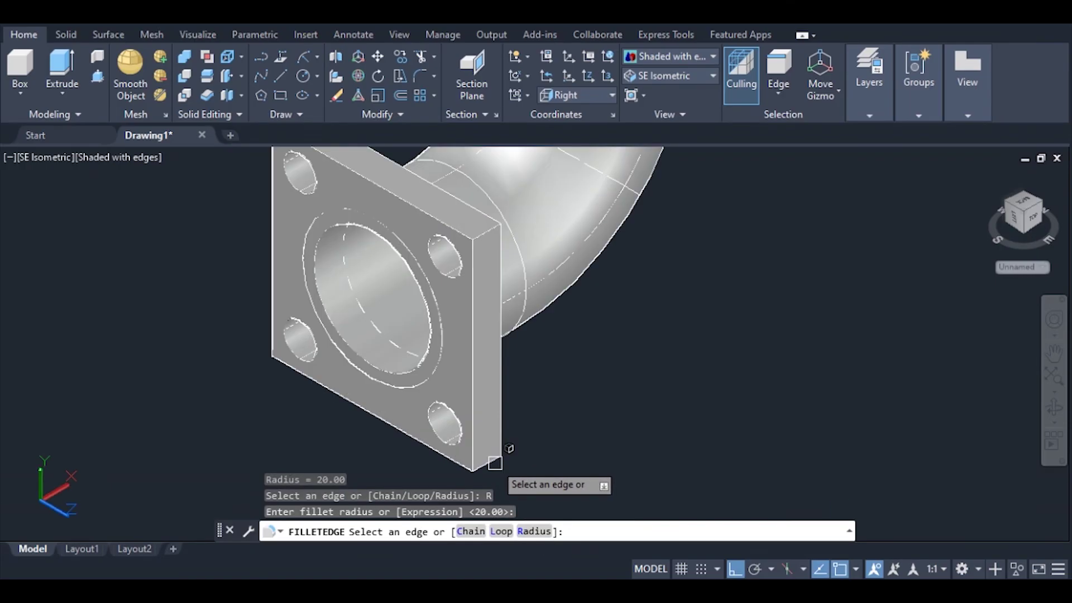
left_click(494, 466)
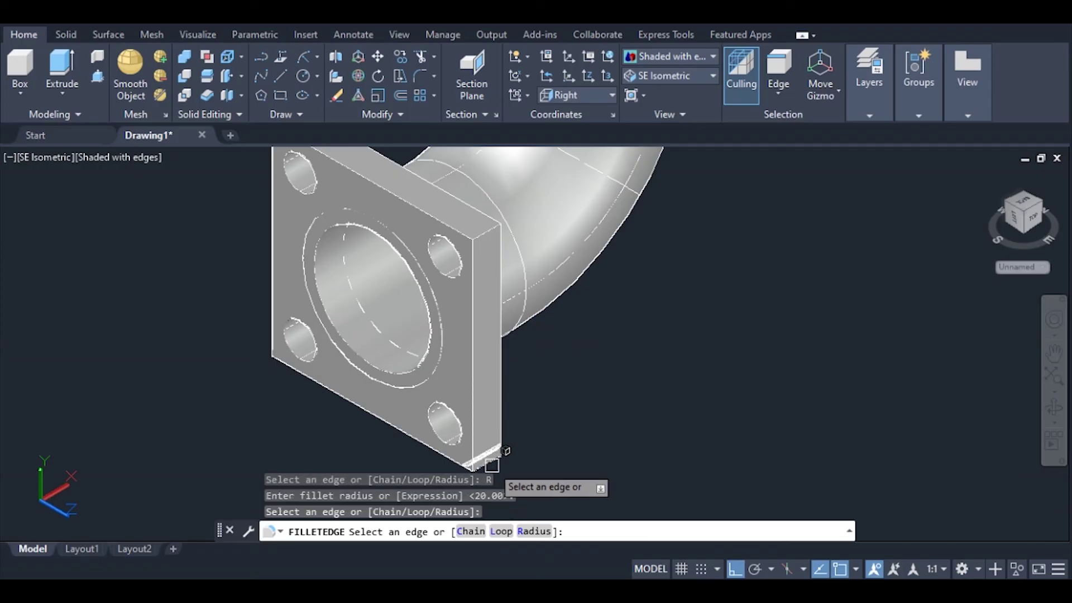
left_click(493, 221)
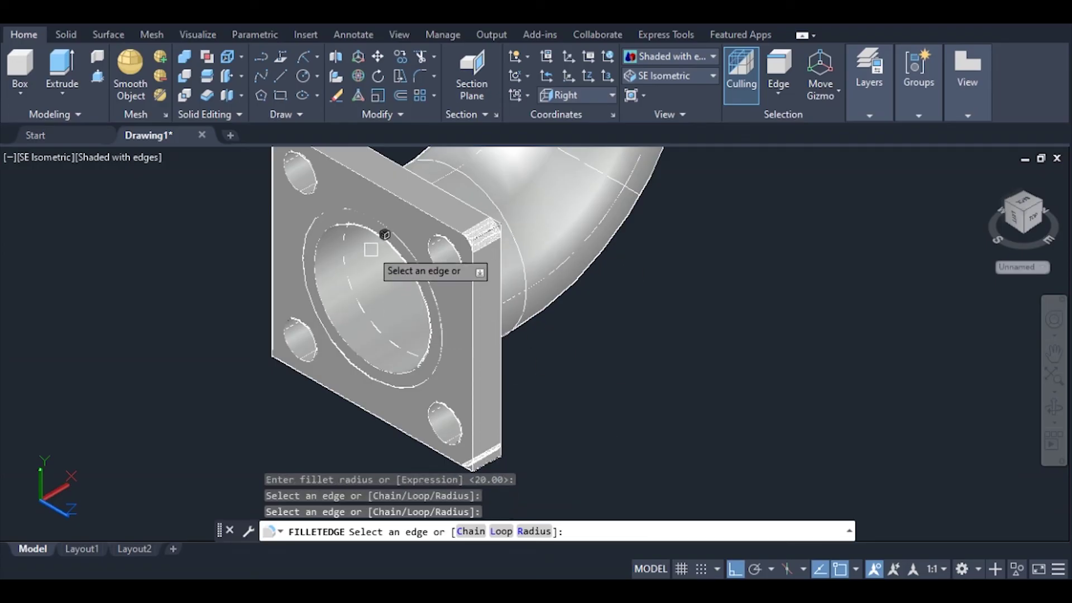
scroll(385, 214, "down", 3)
scroll(364, 172, "up", 2)
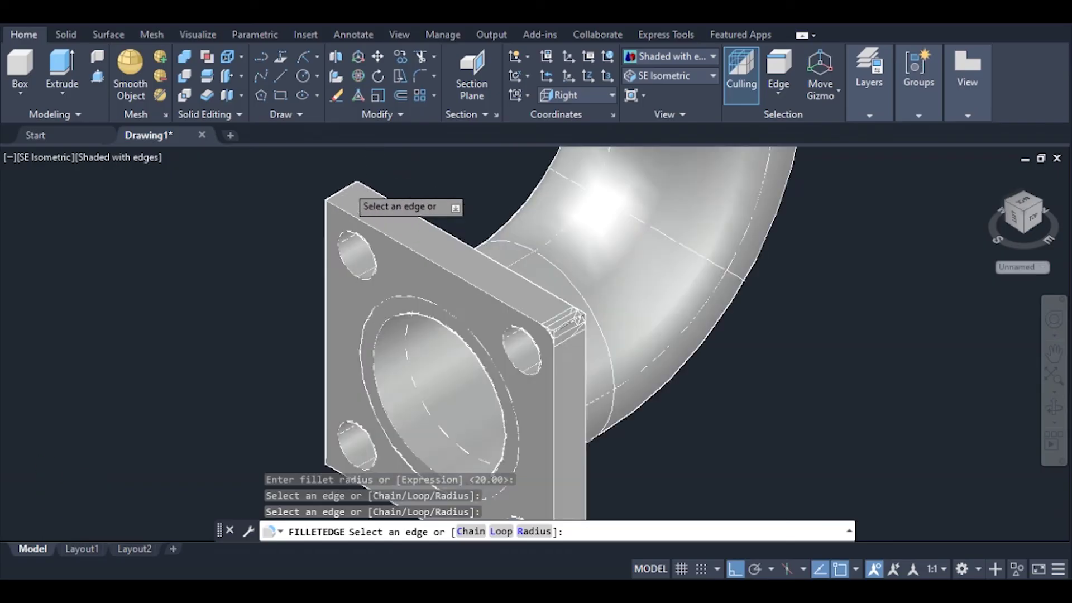
scroll(352, 192, "up", 2)
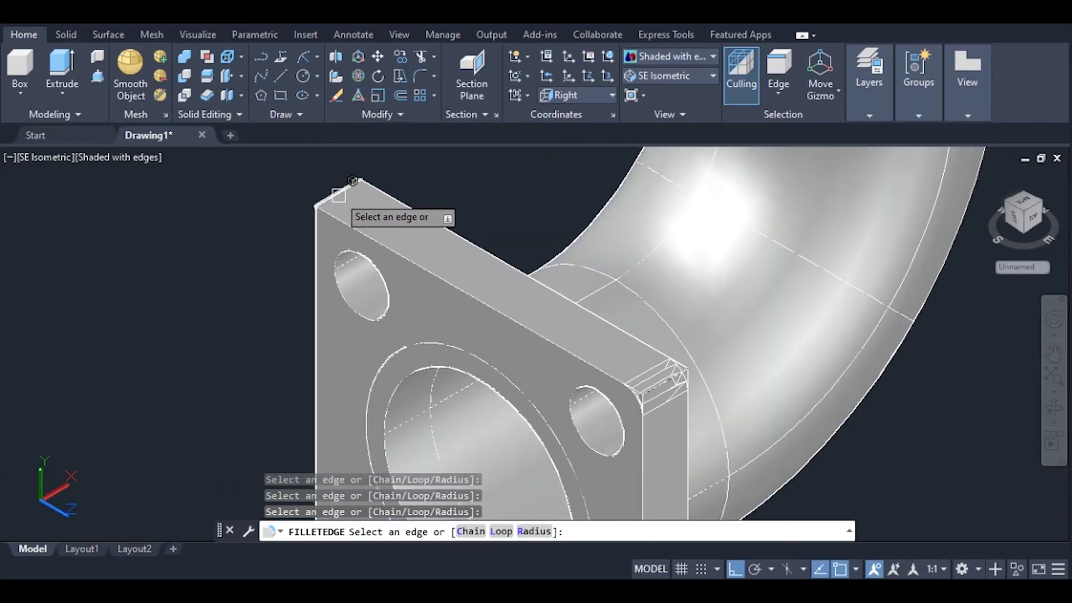
scroll(419, 239, "down", 2)
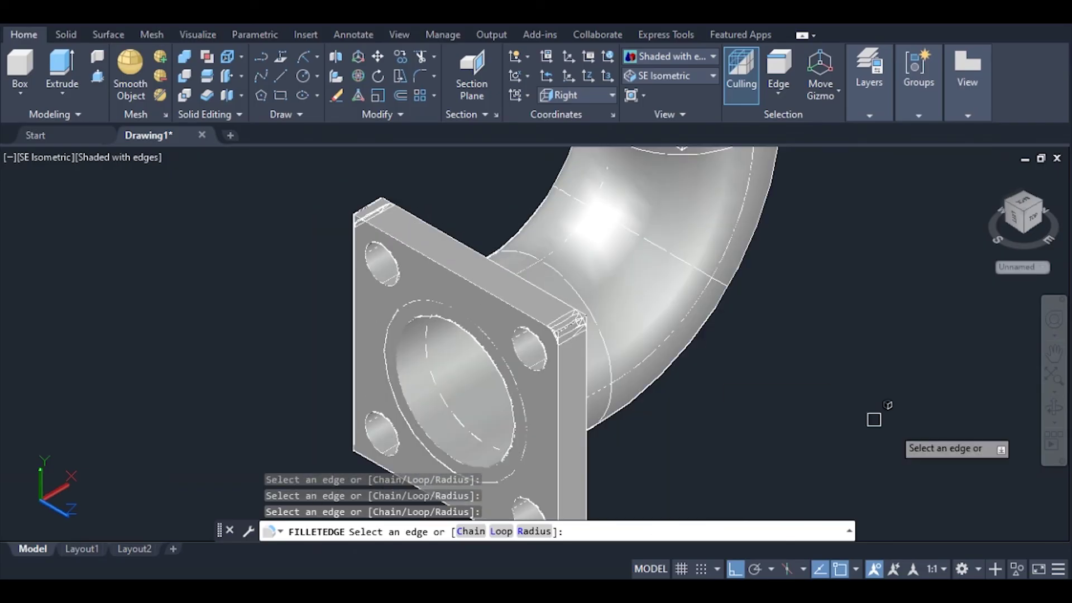
left_click(1055, 409)
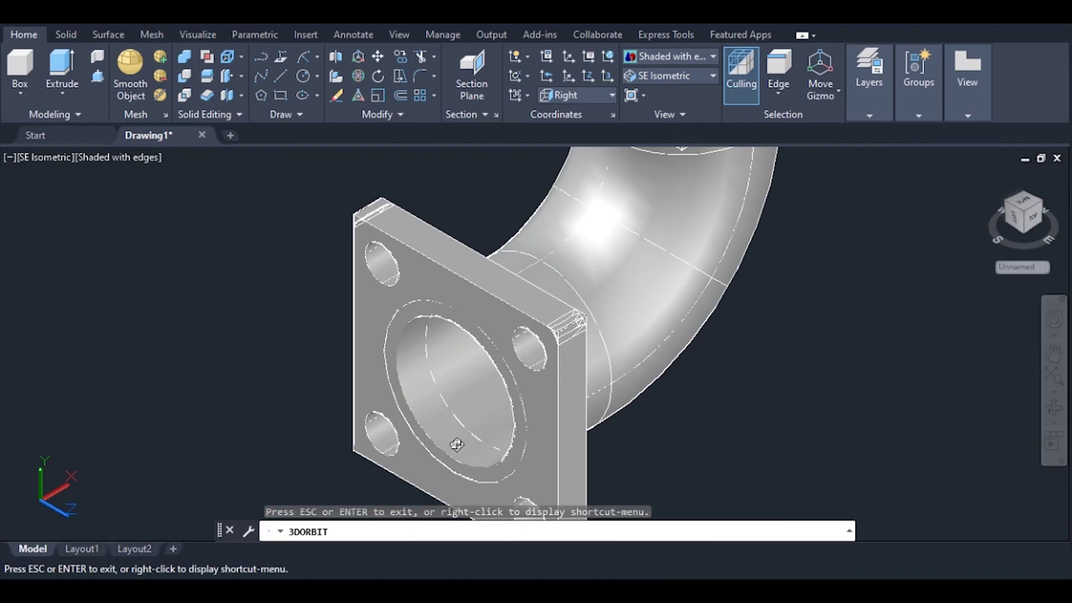
Orbit the view and pick three vertical corner edges of the upper flange for filleting.
left_click_drag(387, 455, 578, 329)
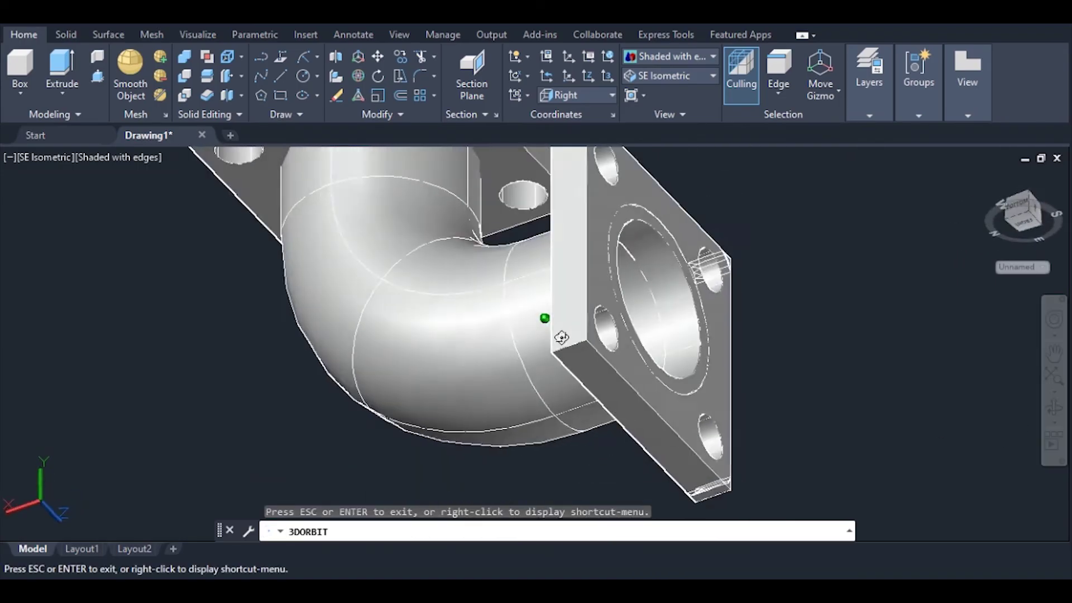
key("Escape")
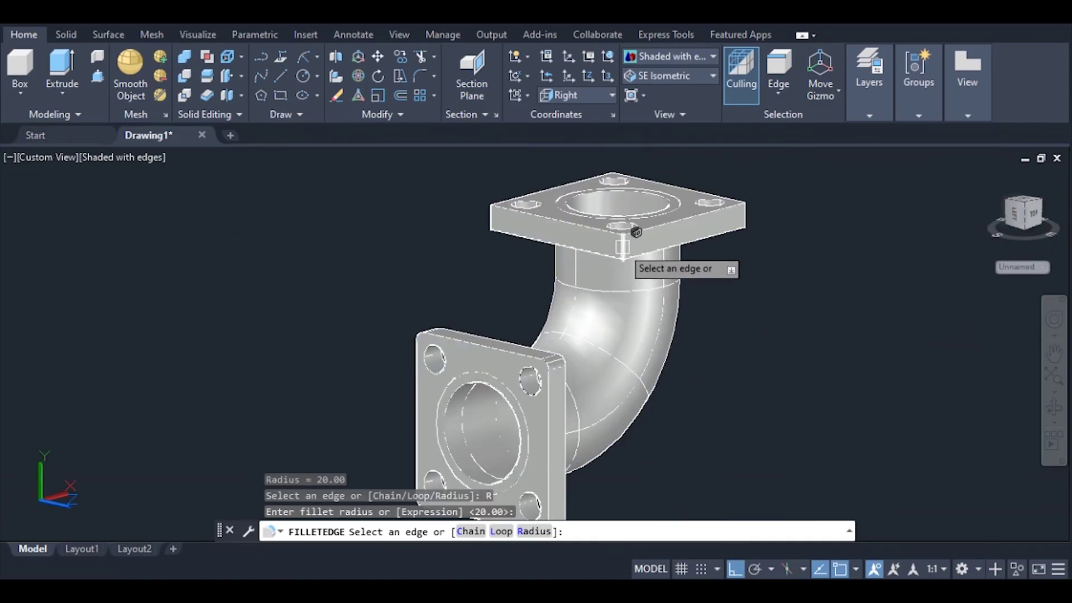
left_click(622, 247)
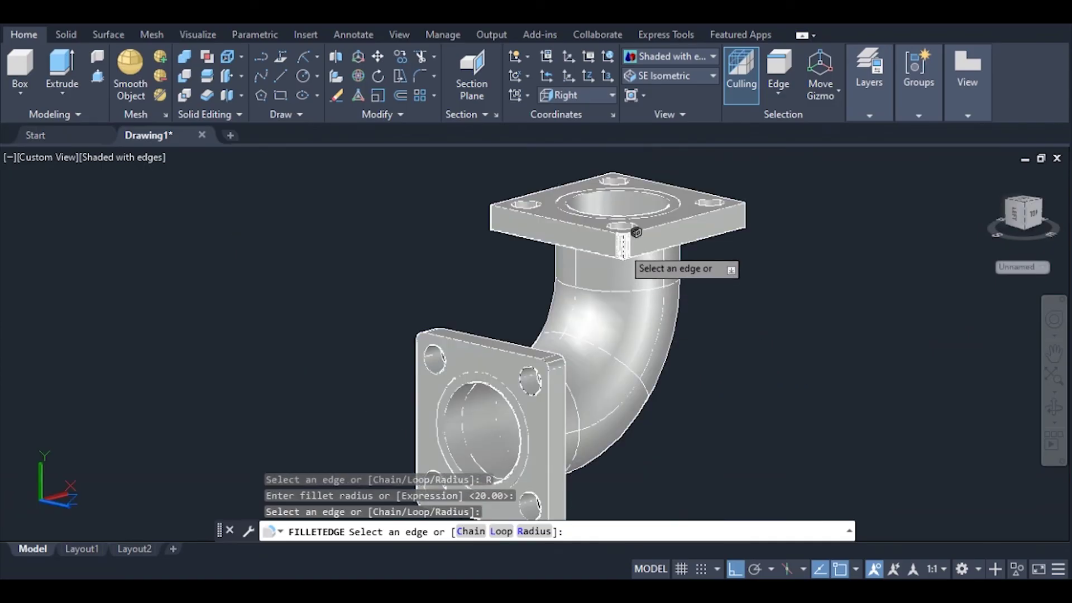
left_click(748, 217)
scroll(495, 219, "up", 2)
scroll(476, 227, "up", 3)
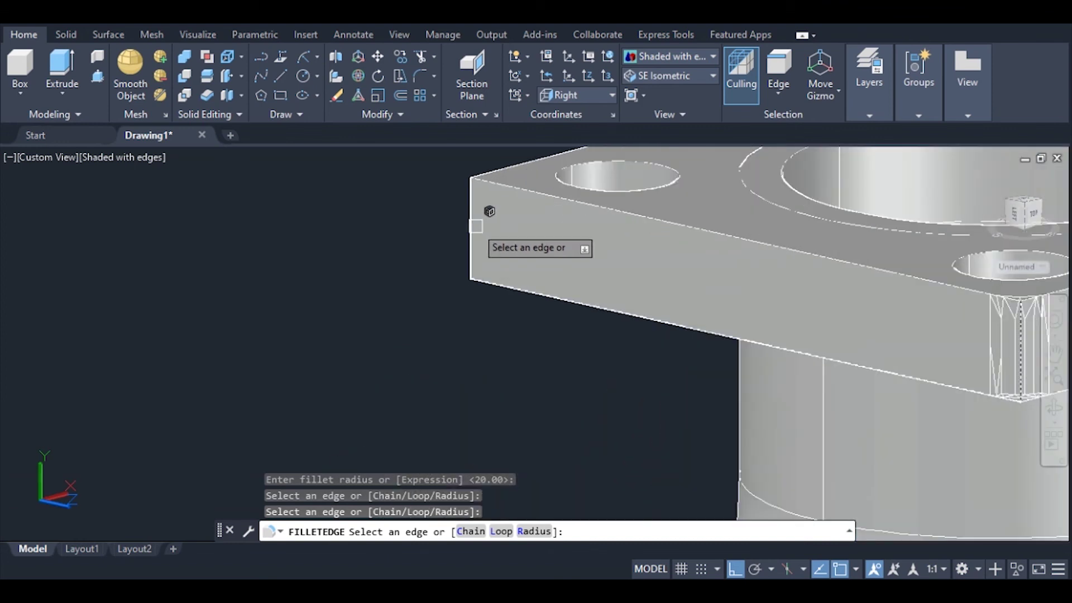
left_click(473, 225)
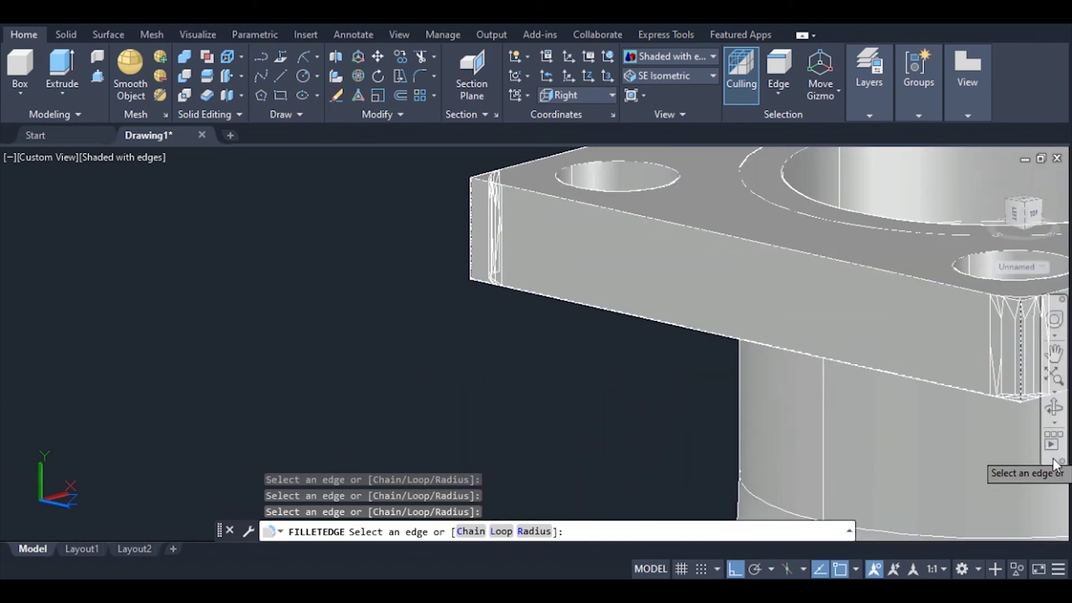
Orbit to the remaining corner, then apply the fillet to all four upper flange edges.
mouse_move(771, 232)
middle_mouse_down("shift")
mouse_move(718, 309)
mouse_move(1031, 416)
middle_mouse_up("shift")
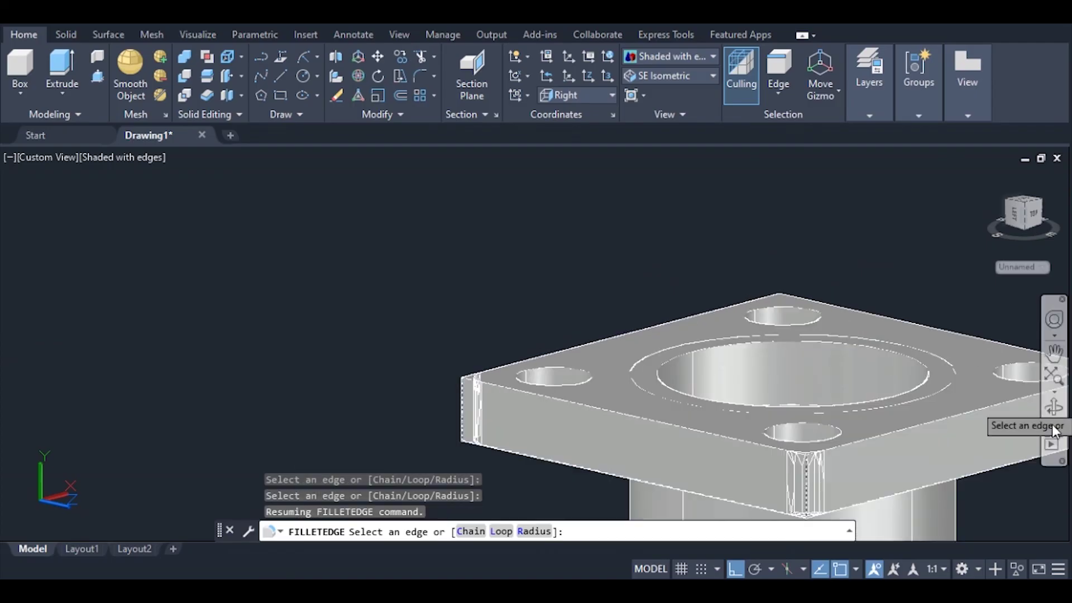
left_click(1054, 408)
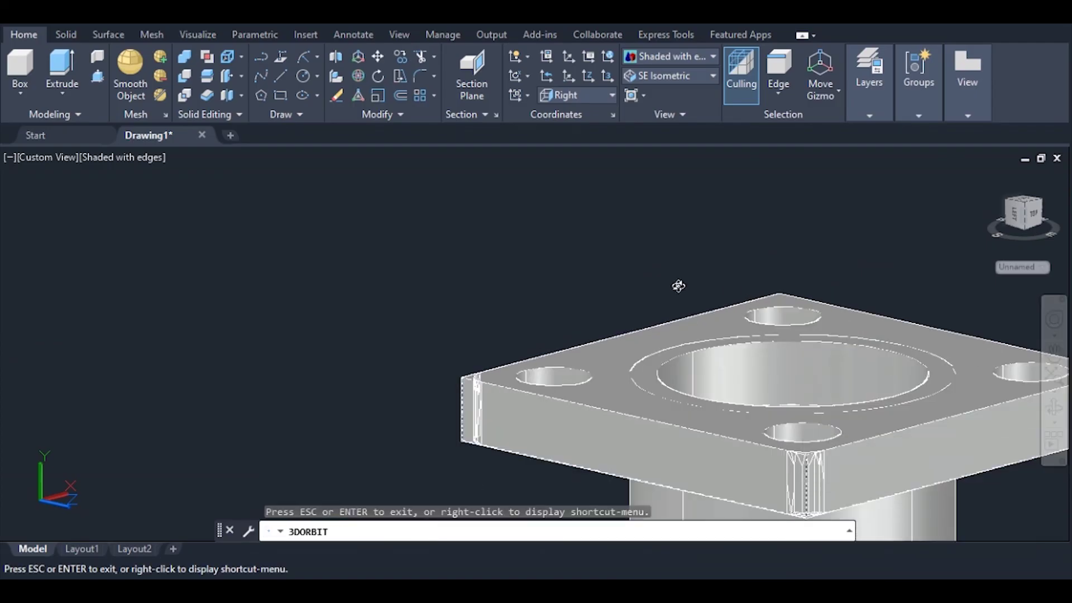
mouse_move(677, 287)
left_mouse_down()
mouse_move(928, 387)
mouse_move(942, 358)
left_mouse_up()
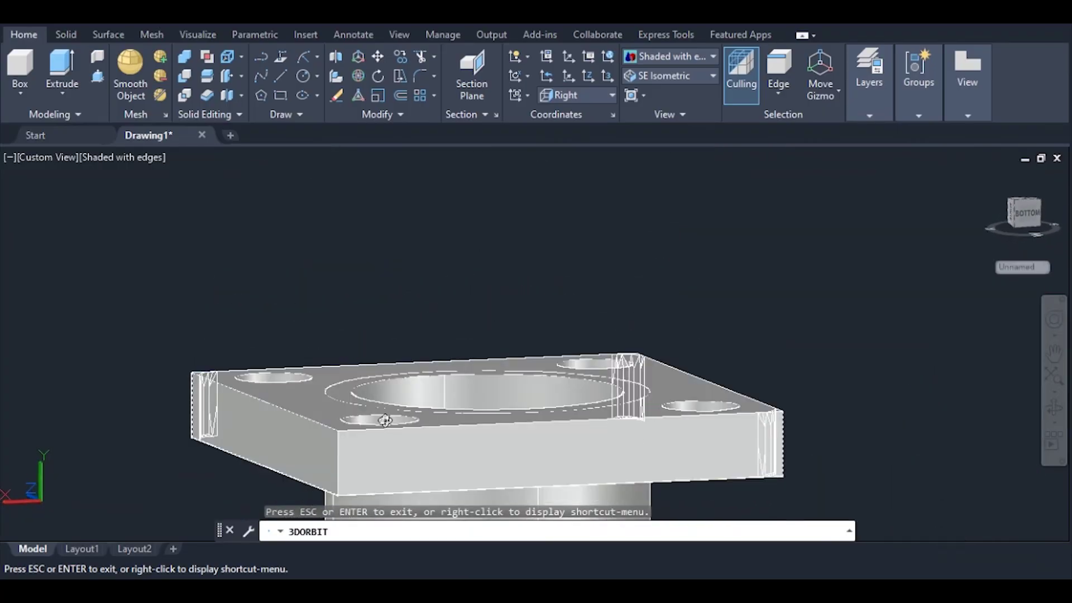
key("Escape")
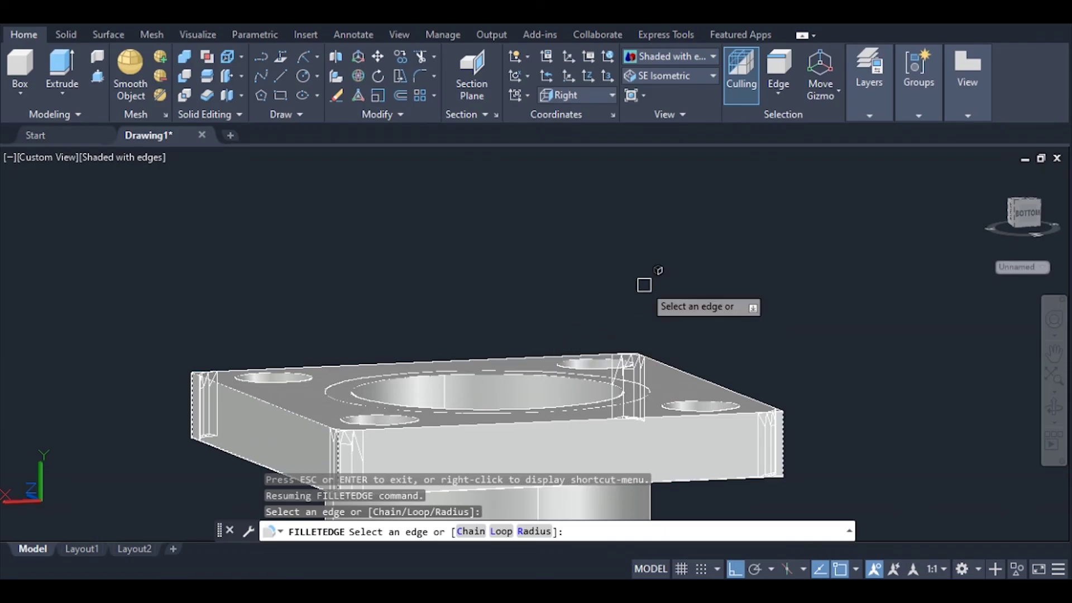
key("Return")
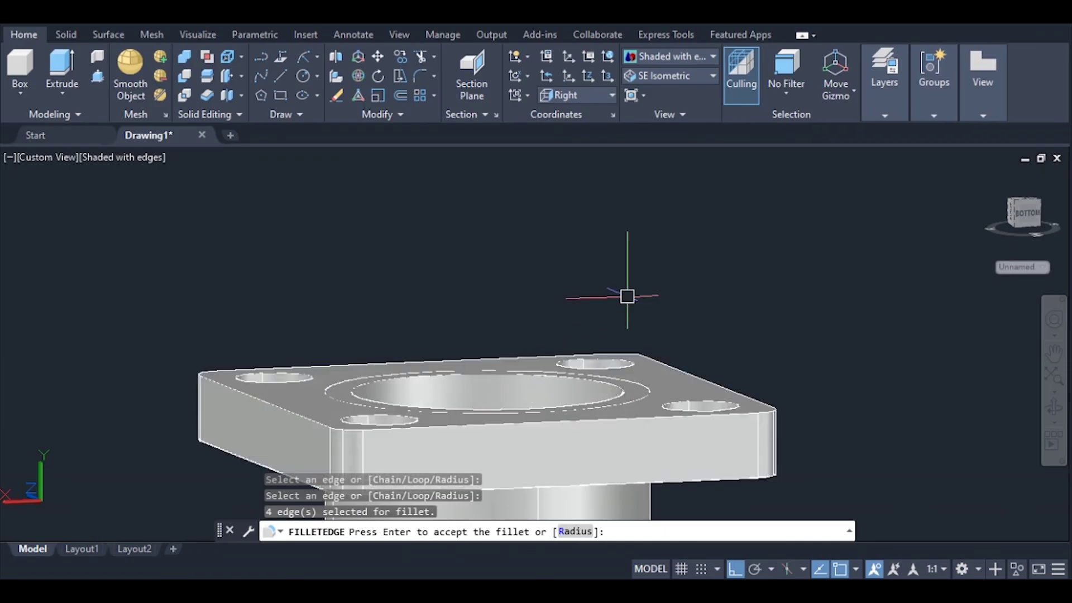
key("Return")
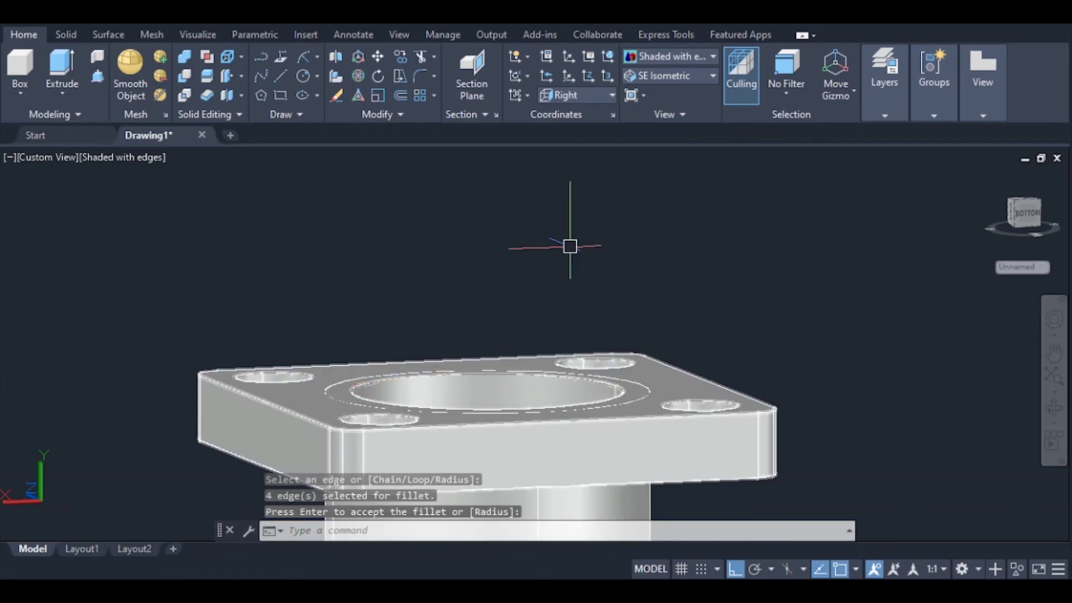
left_click(681, 76)
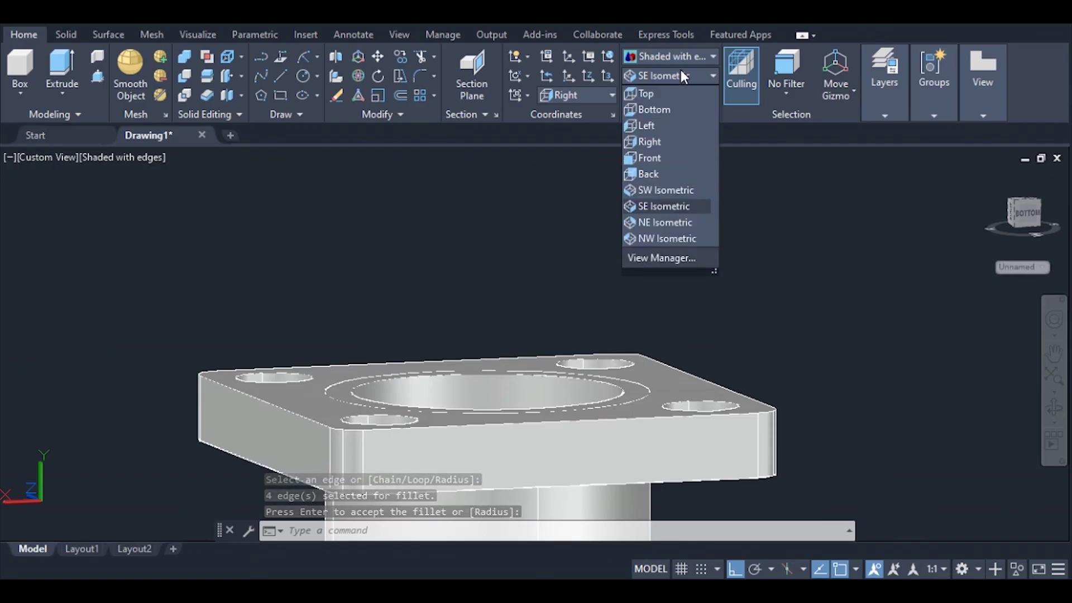
left_click(650, 207)
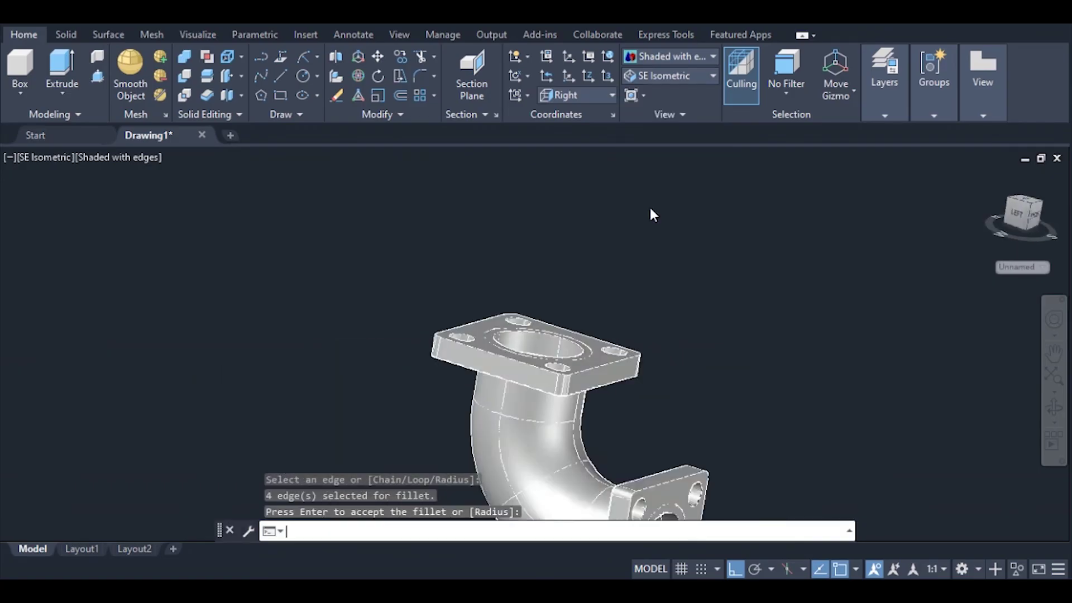
scroll(503, 342, "up", 3)
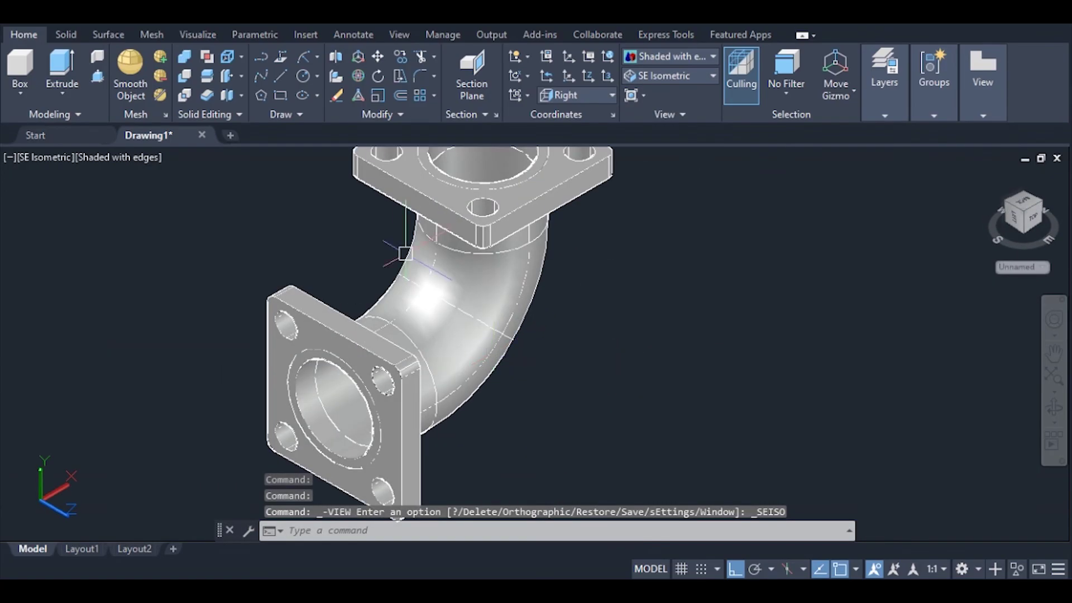
scroll(429, 264, "down", 1)
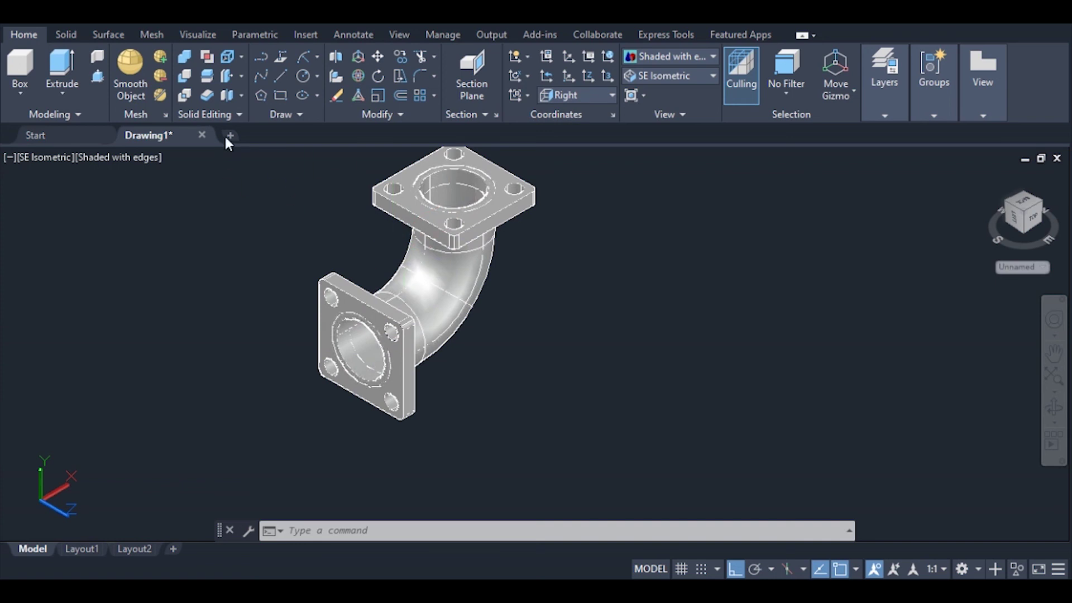
left_click(186, 63)
Select the upper flange and elbow pipe and union them into one solid.
left_click(412, 201)
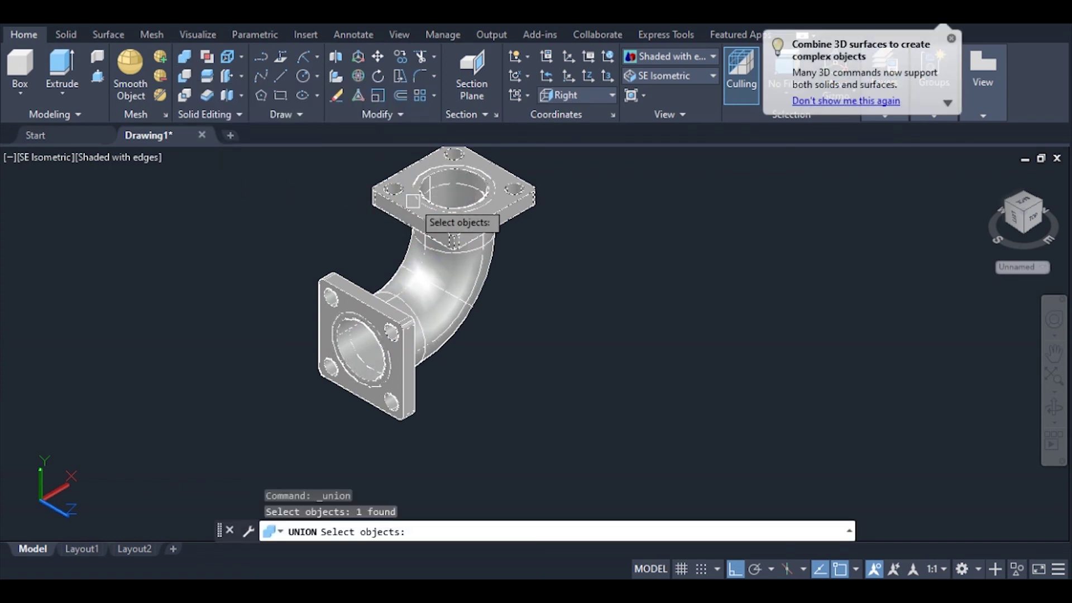
left_click(433, 294)
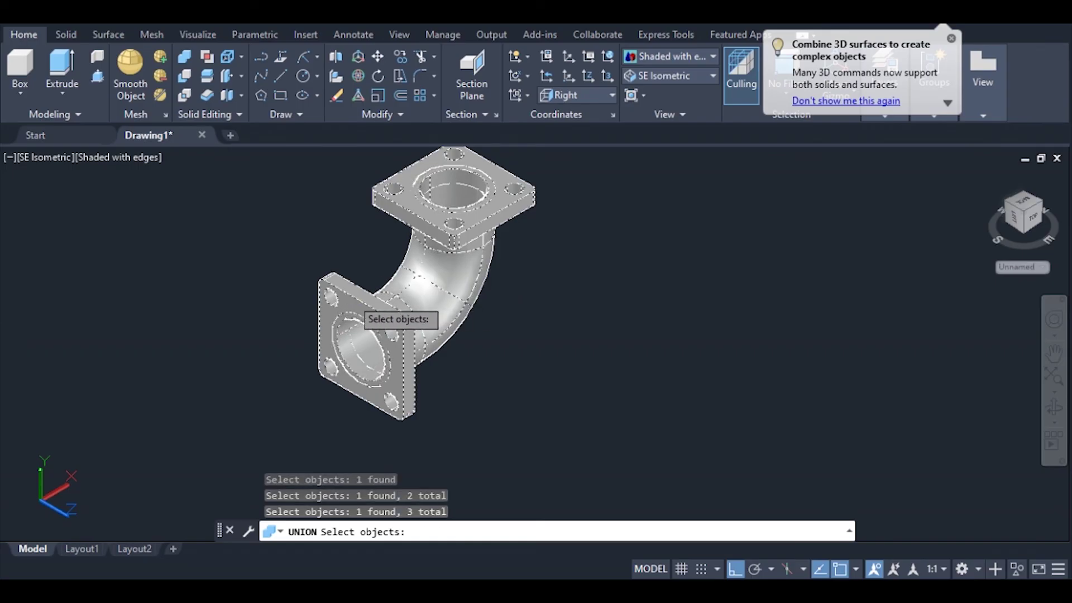
key("Return")
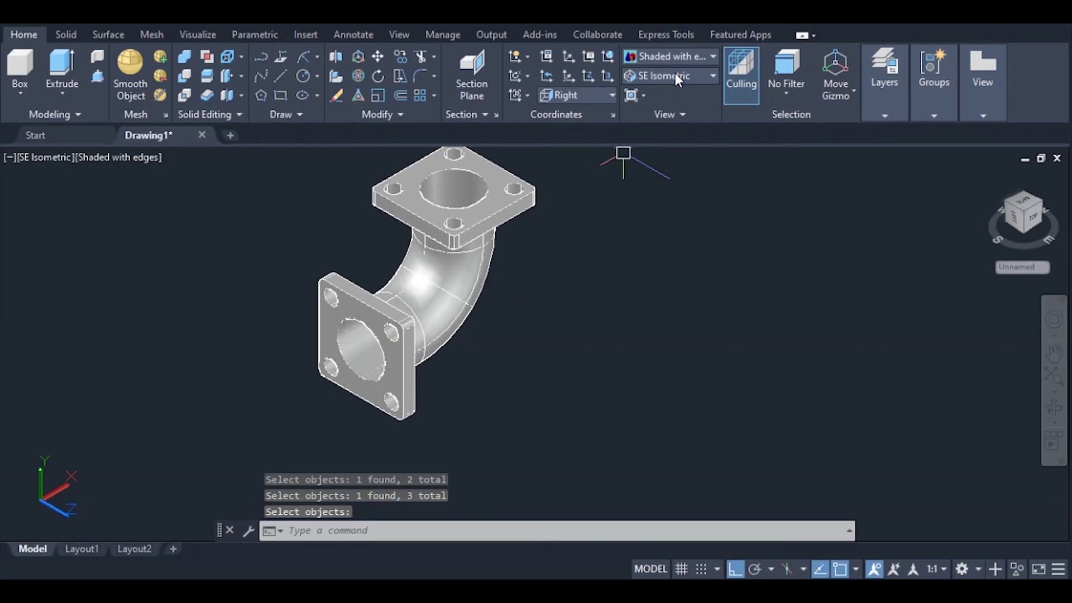
Apply the Realistic visual style and set the elbow solid's colour to 129,112,65.
left_click(683, 57)
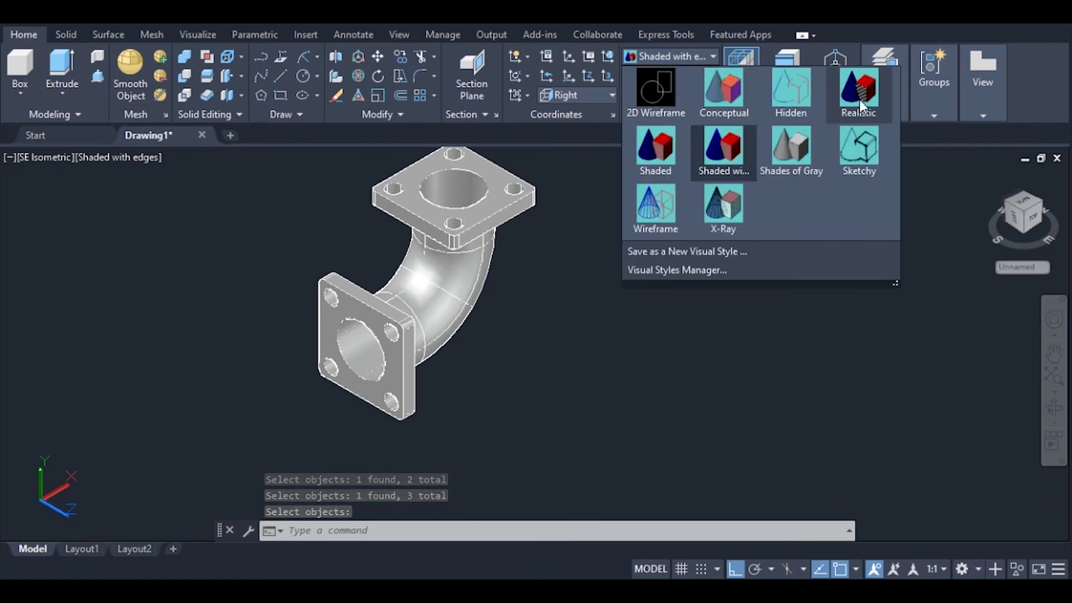
left_click(858, 94)
scroll(408, 275, "up", 2)
left_click(408, 275)
left_click(724, 213)
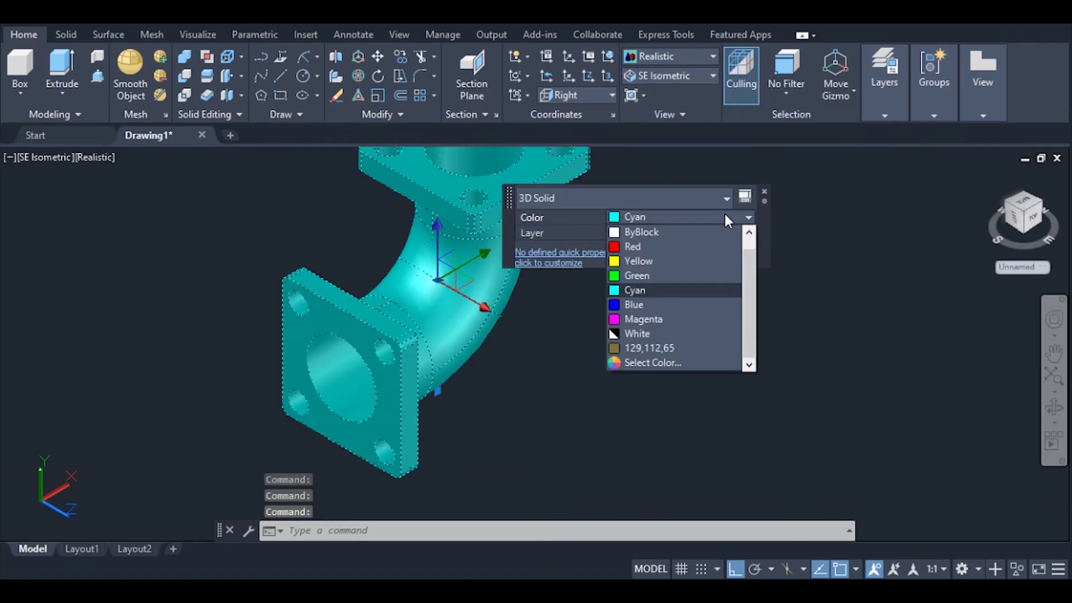
left_click(647, 347)
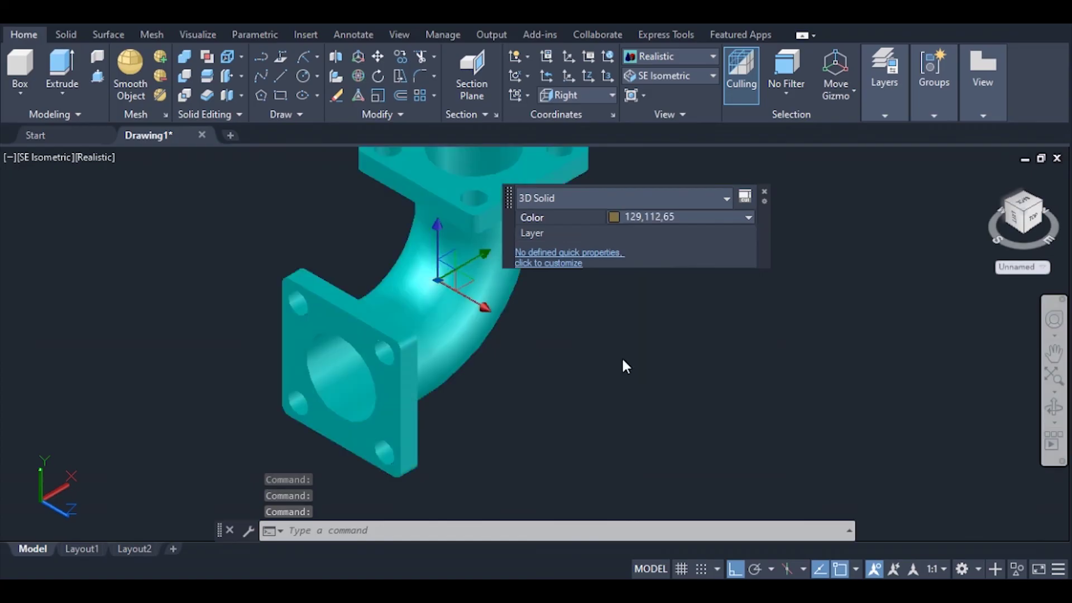
key("Escape")
scroll(564, 325, "down", 1)
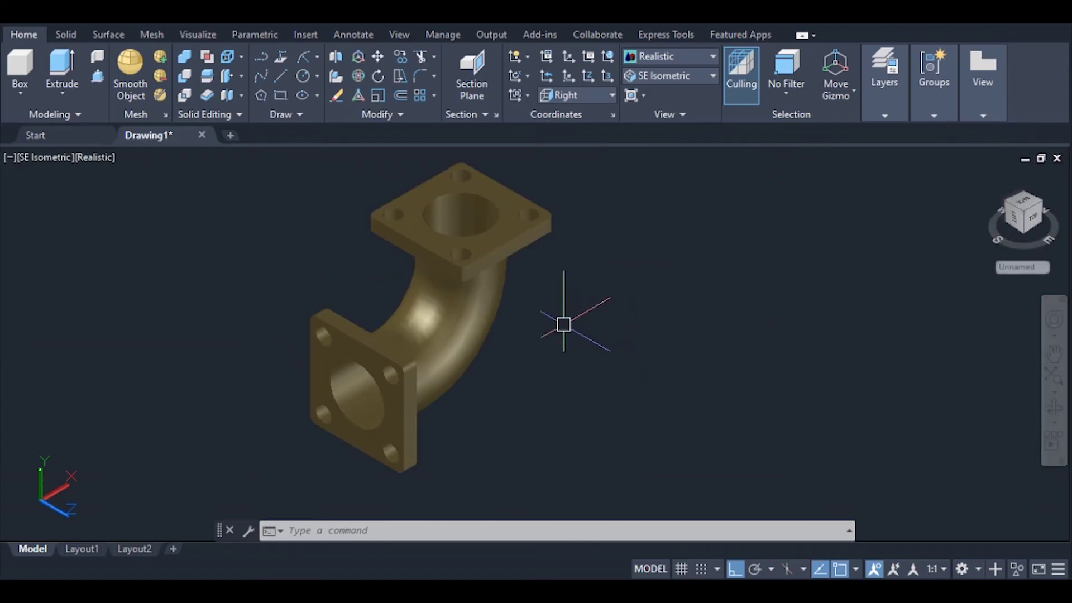
Orbit the bronze elbow, zoom to fit the whole model, and show the preset views list.
mouse_move(515, 321)
middle_mouse_down("shift")
mouse_move(567, 269)
mouse_move(312, 356)
mouse_move(330, 263)
mouse_move(364, 238)
mouse_move(394, 275)
mouse_move(508, 282)
mouse_move(587, 280)
mouse_move(682, 251)
mouse_move(678, 311)
mouse_move(584, 330)
mouse_move(550, 257)
mouse_move(396, 348)
middle_mouse_up("shift")
middle_click(538, 222)
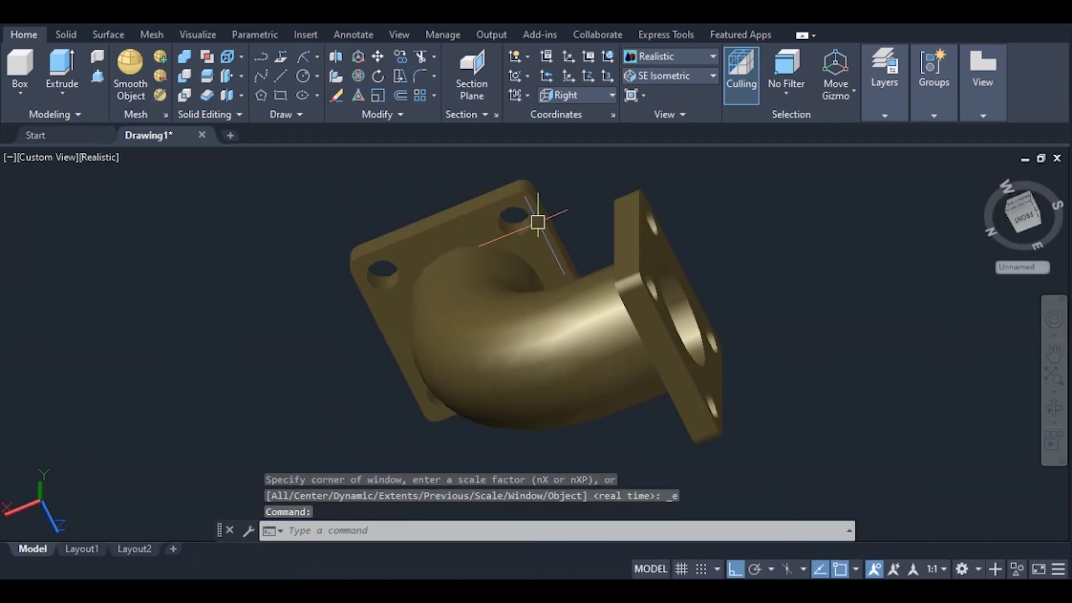
left_click(696, 74)
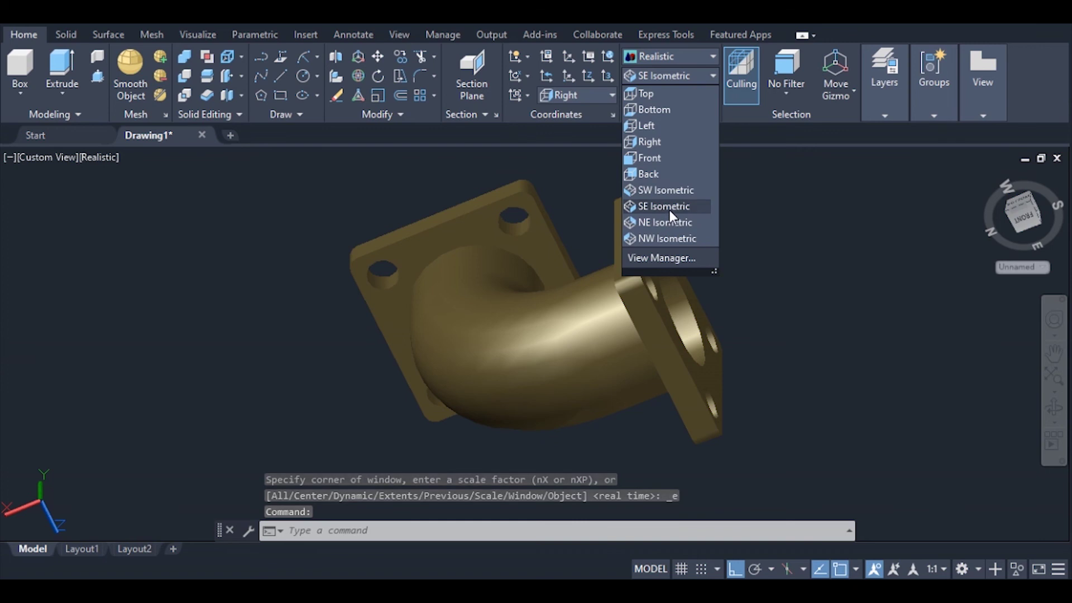